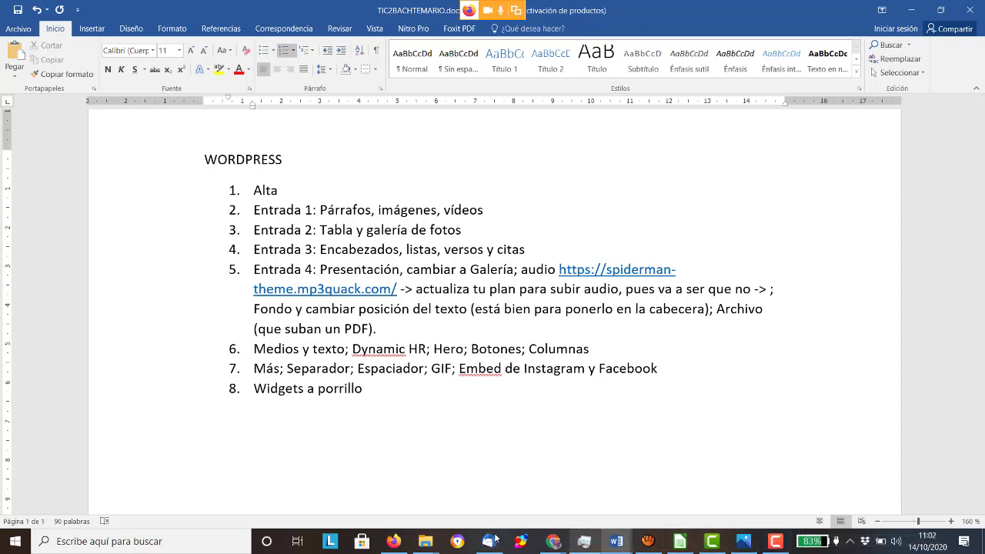
Step: Switch to Firefox and load the WordPress.com site dashboard in the empty tab
left_click(393, 541)
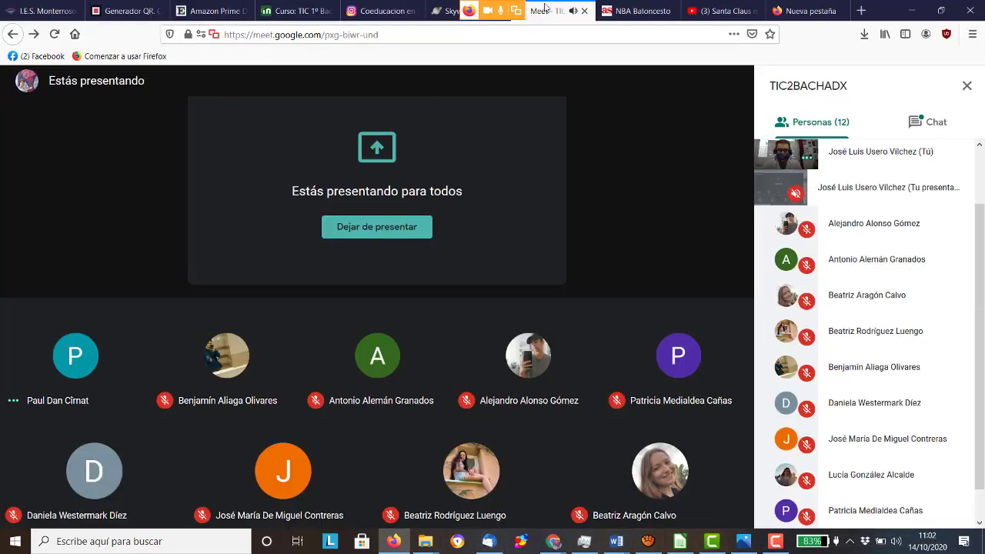
left_click(804, 11)
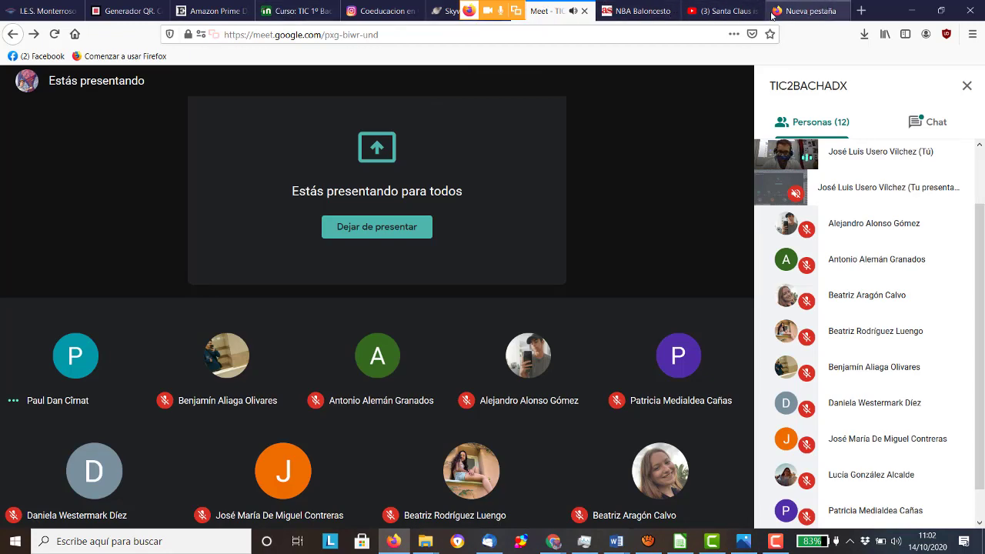
left_click(463, 36)
type("wodpress.com")
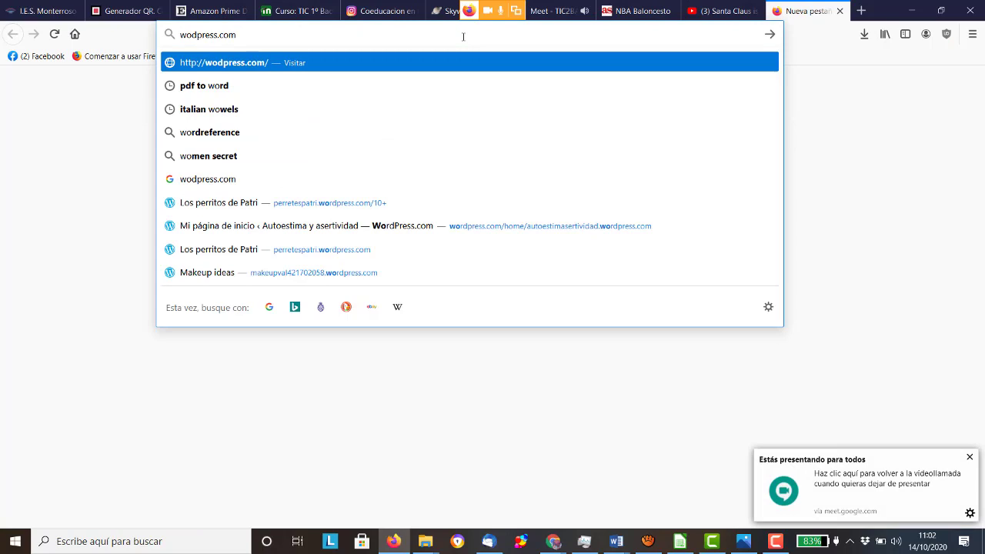
key("Return")
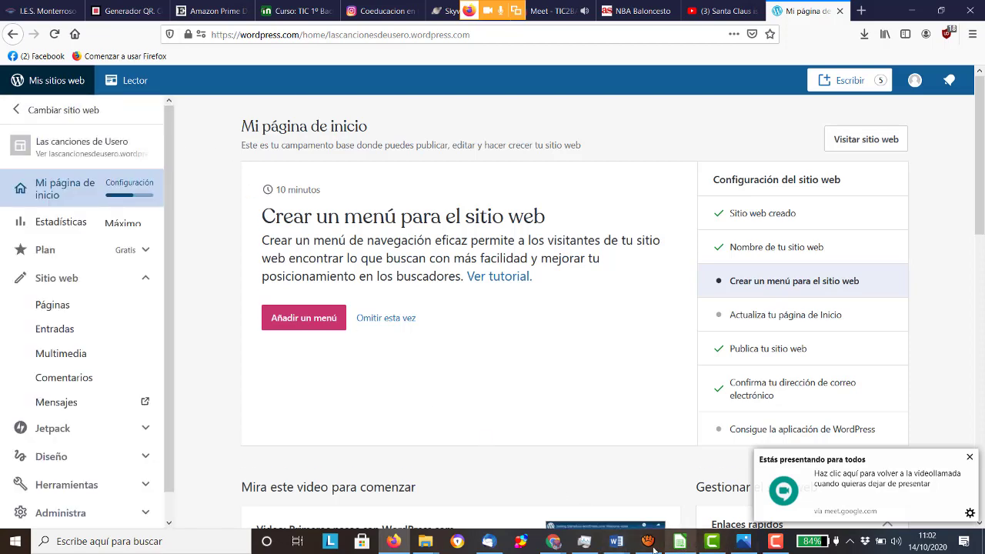
Step: Check the WordPress topic list in the Word document TIC2BACHTEMARIO.docx, and return to the site dashboard
mouse_move(625, 548)
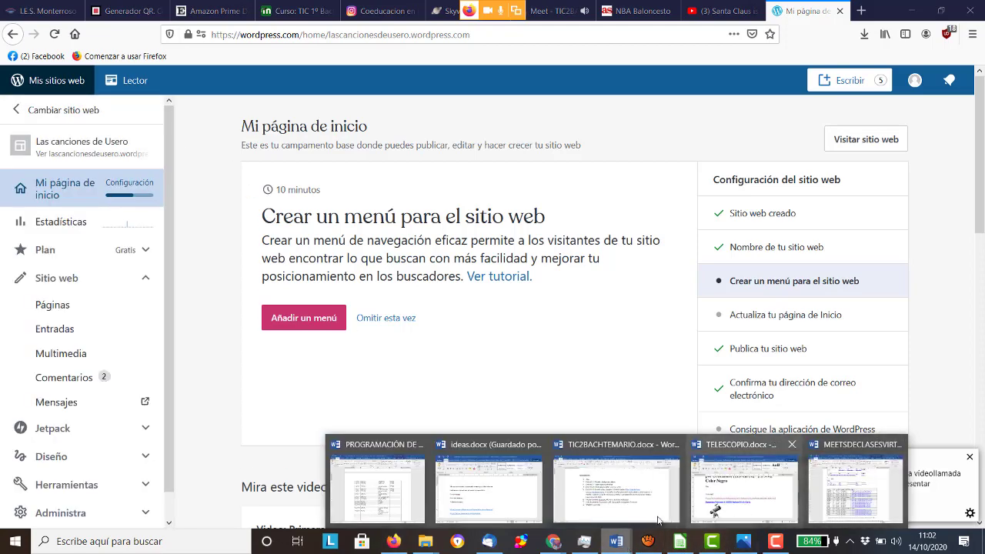
left_click(616, 486)
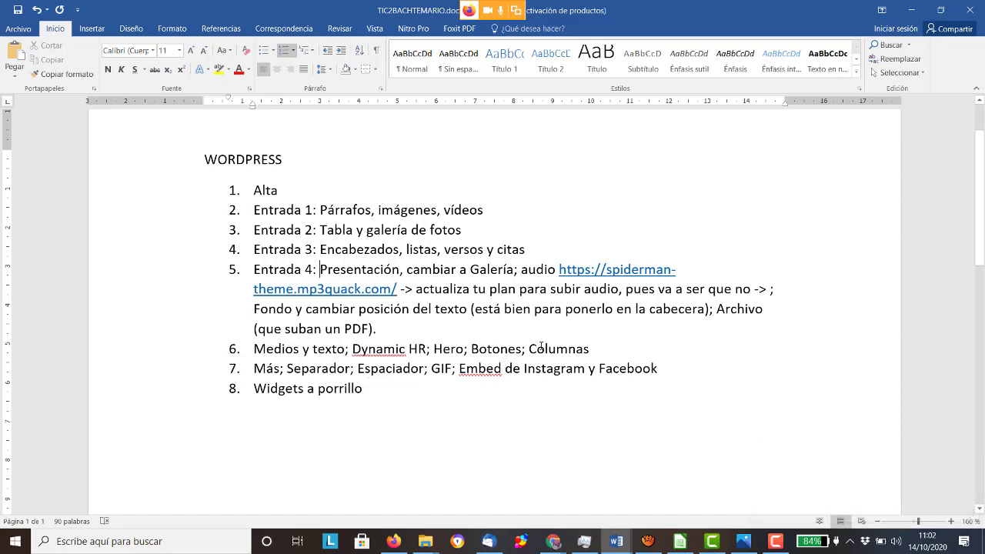
left_click(913, 12)
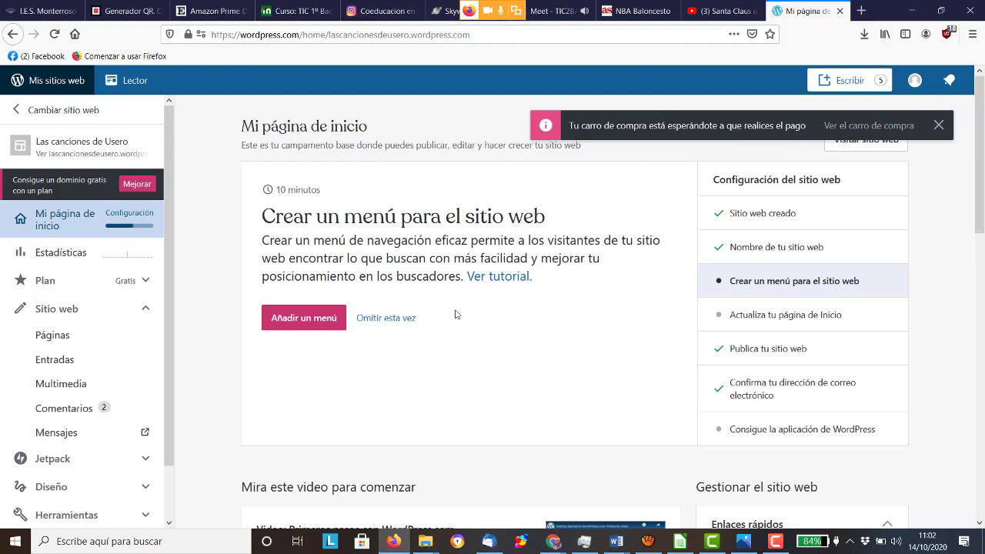
Step: Create a new blog post on the site and title it "Mis actuaciones"
left_click(96, 365)
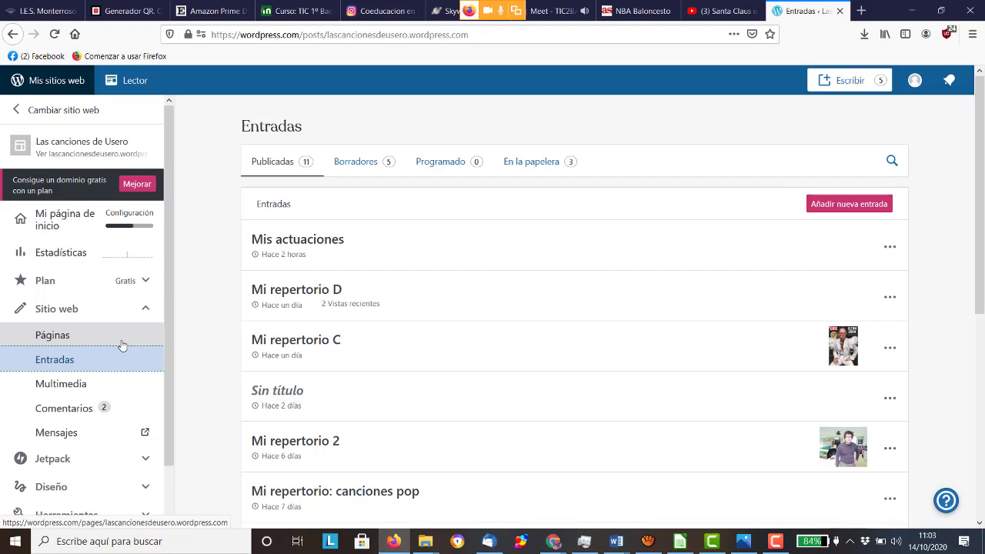
left_click(829, 209)
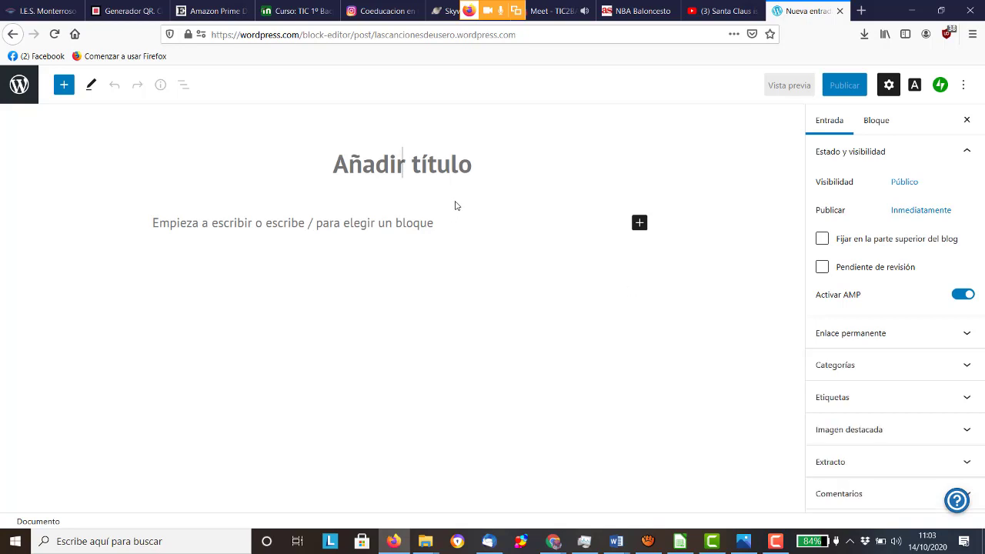
type("Mis actuaciones")
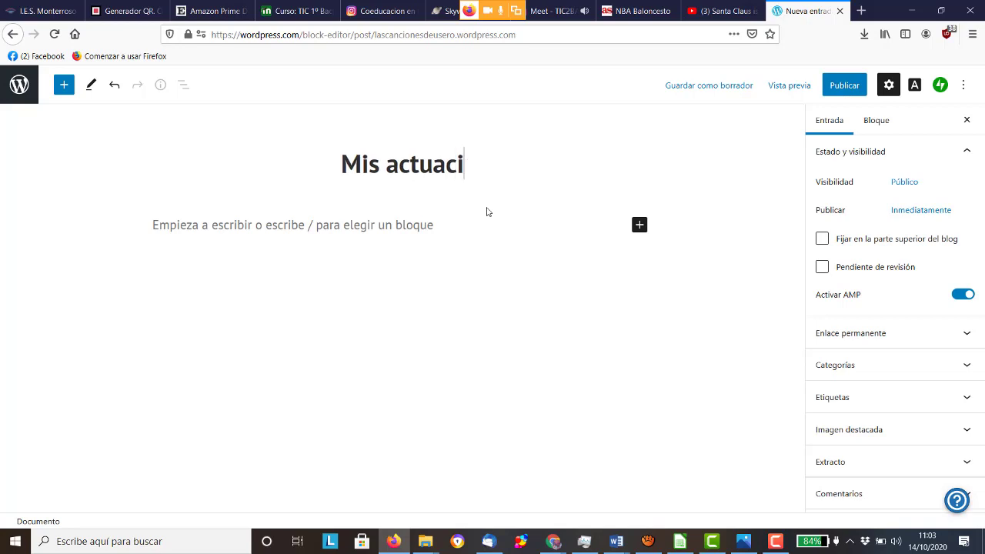
Step: Insert a "Medios y texto" block below the post title from the full block library
left_click(416, 229)
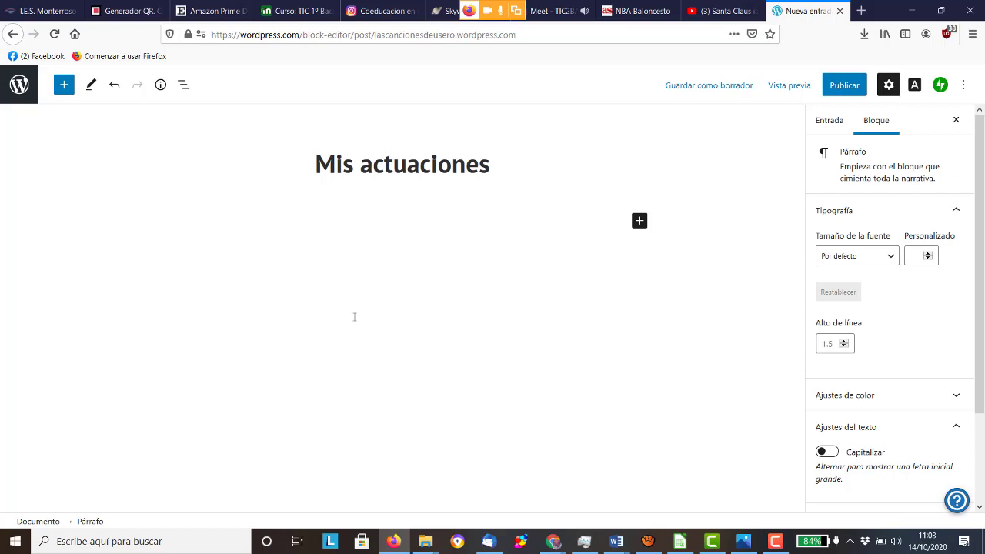
left_click(640, 222)
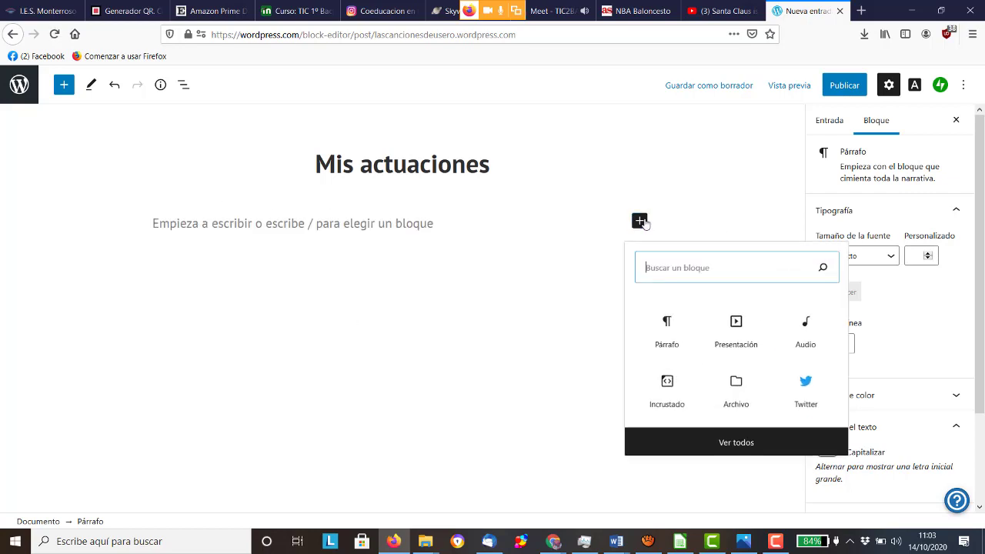
left_click(744, 444)
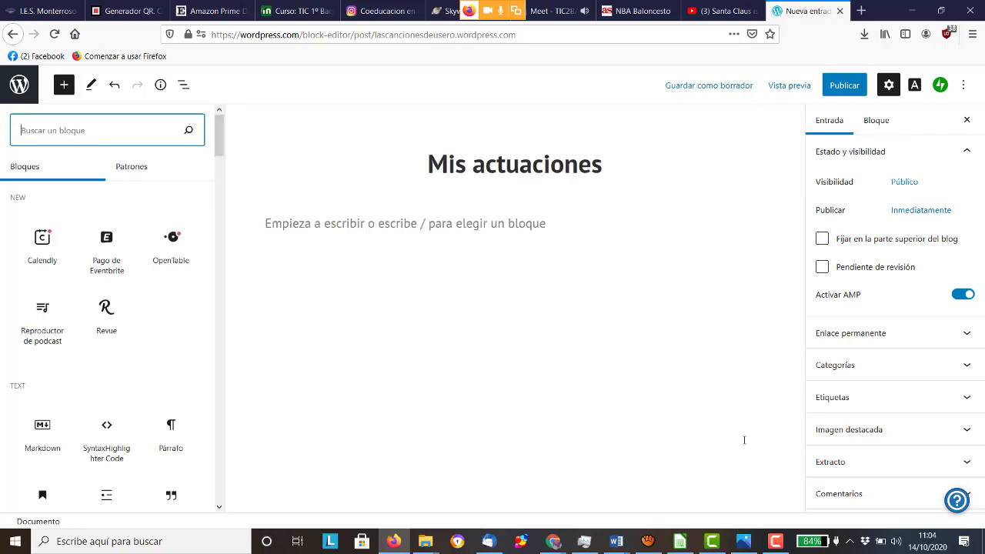
scroll(143, 409, "down", 5)
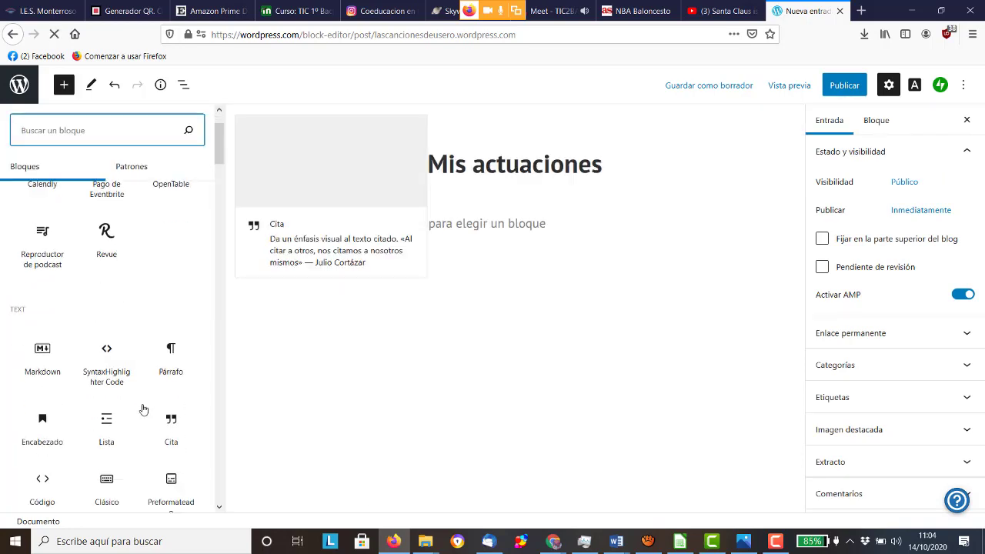
scroll(143, 409, "down", 4)
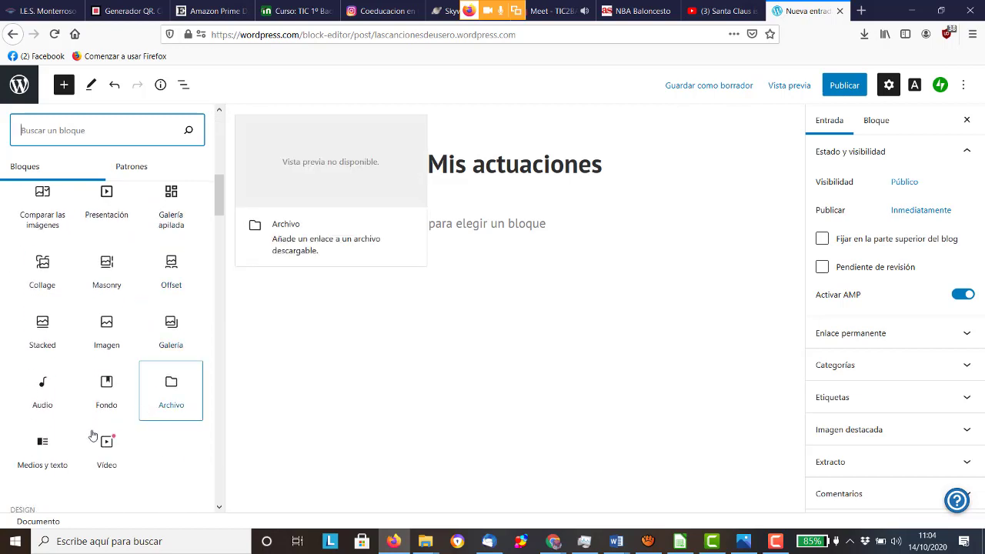
left_click(44, 449)
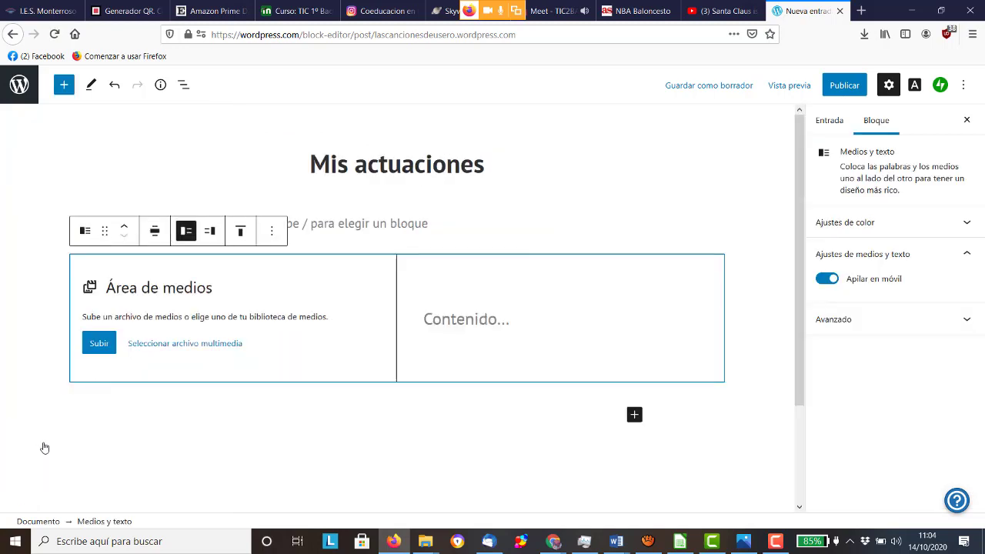
Step: Fill the block's media area with the media library photo of the man with glasses standing in a classroom
left_click(189, 344)
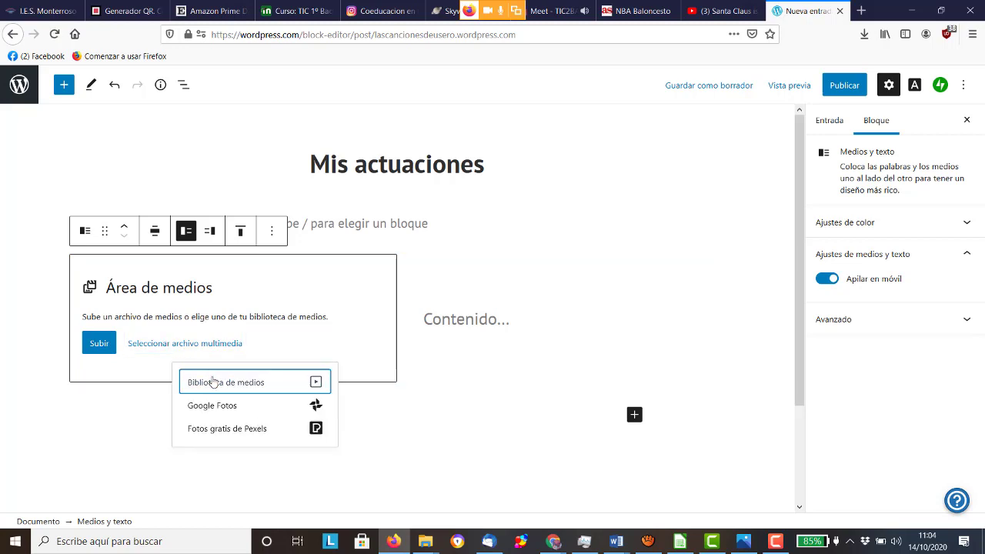
left_click(213, 383)
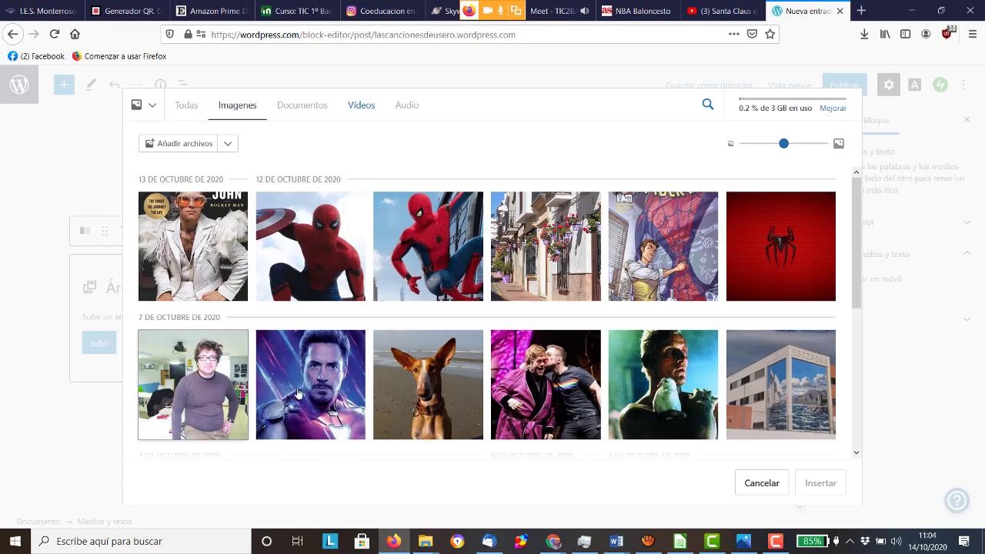
left_click(193, 385)
left_click(818, 485)
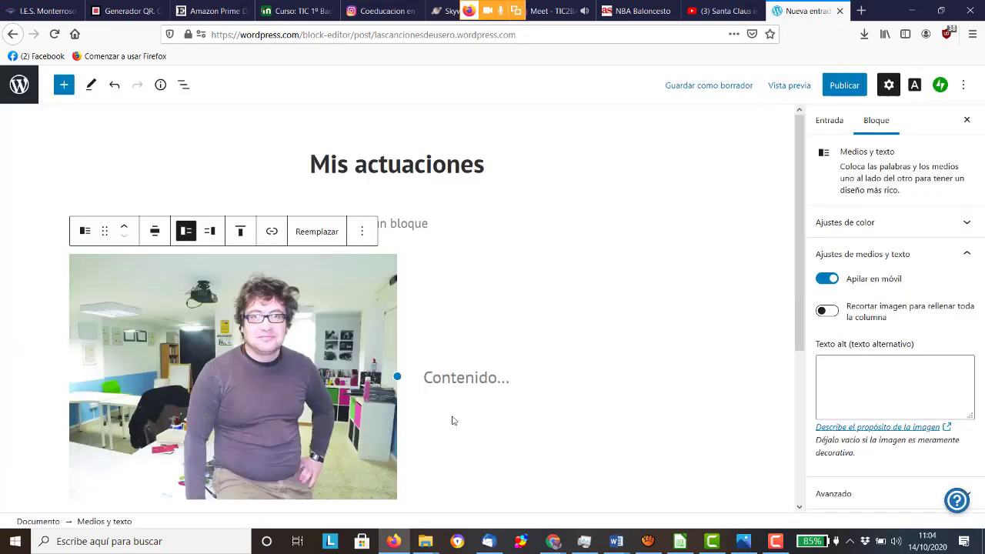
Step: Write "Hola, soy yo cuando abrí mi academia." in the content area beside the photo
left_click(483, 379)
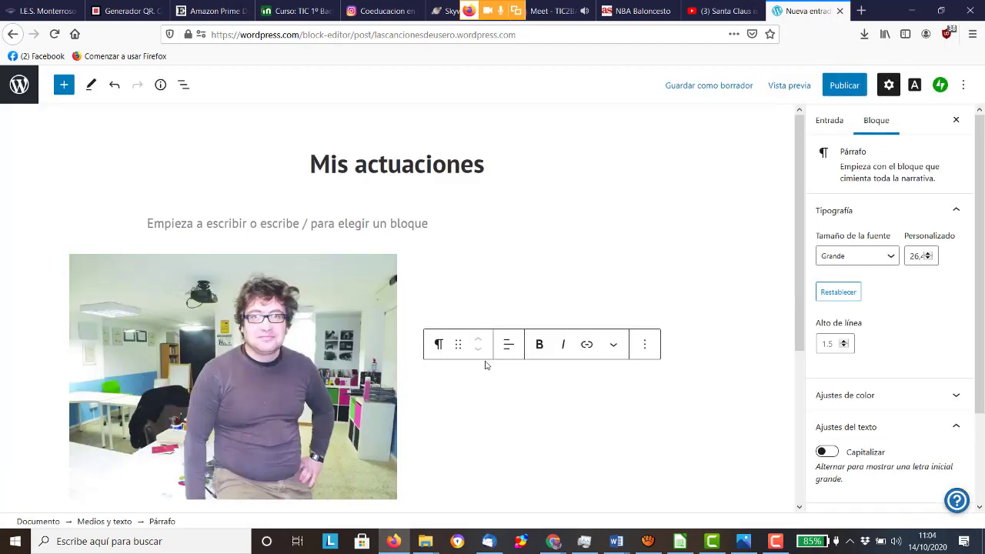
scroll(485, 362, "down", 5)
scroll(485, 358, "up", 2)
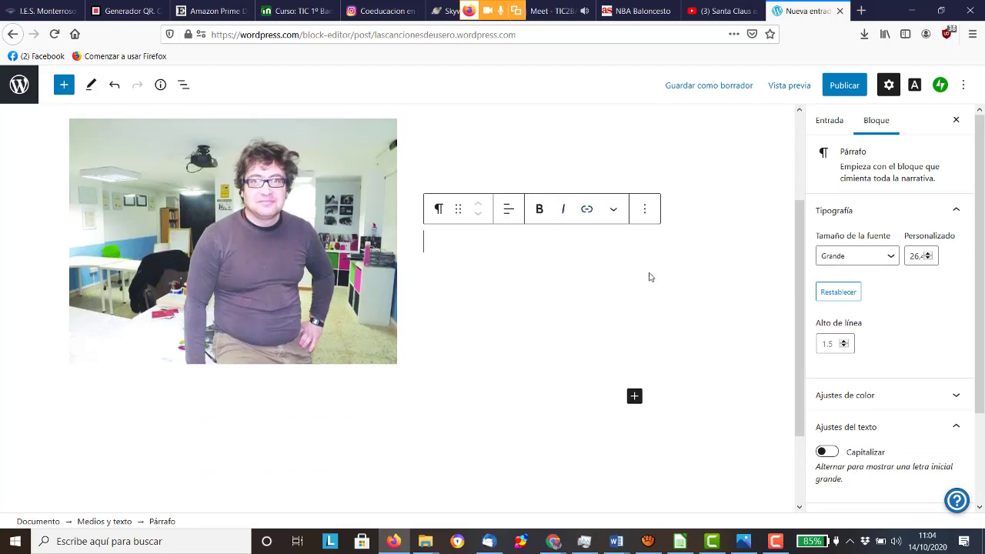
type("Ho")
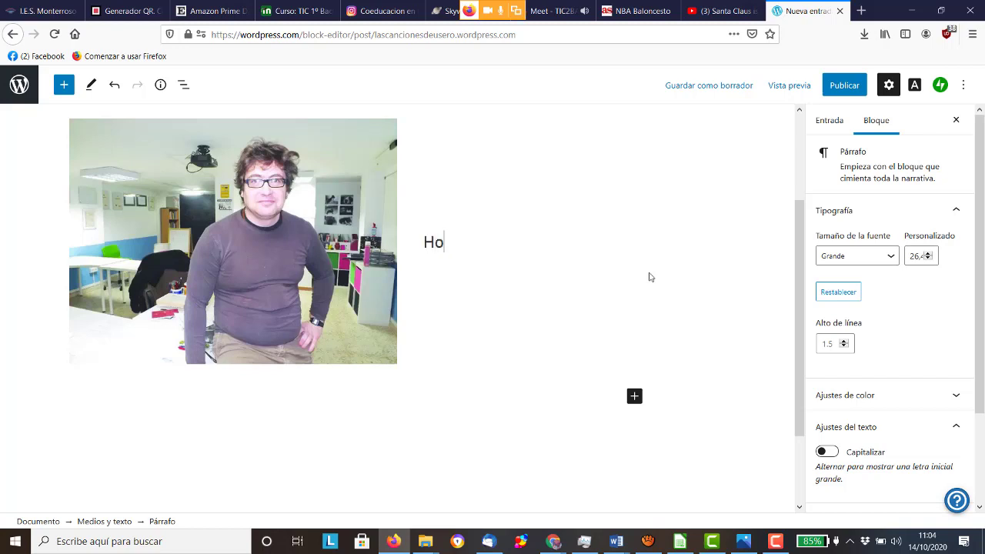
type("la, soy yo cu")
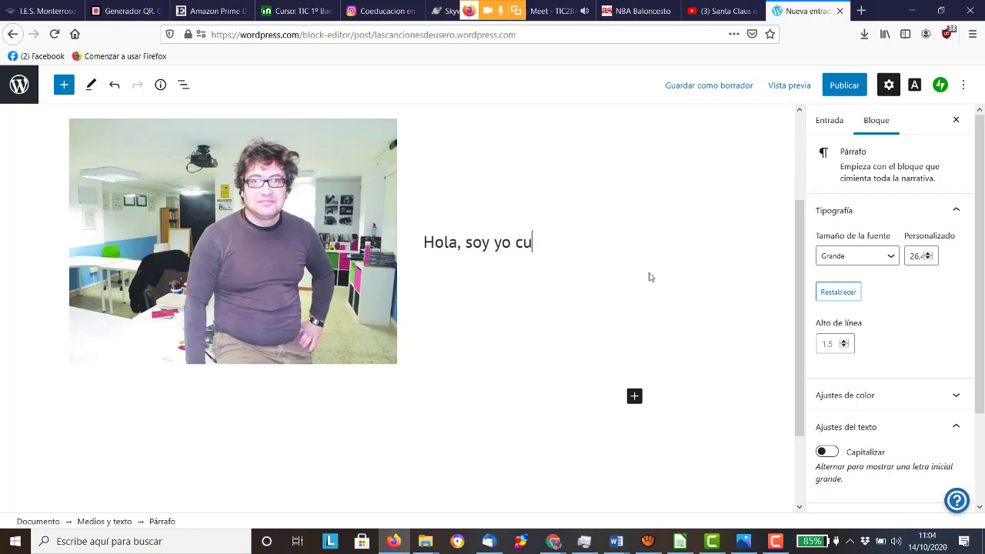
type("ando abrí mi ac")
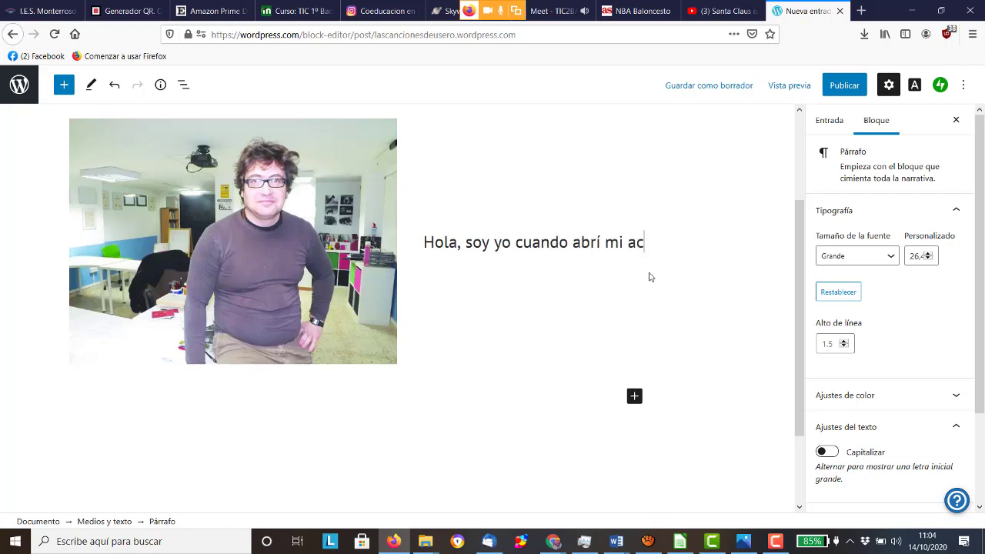
type("ademia.")
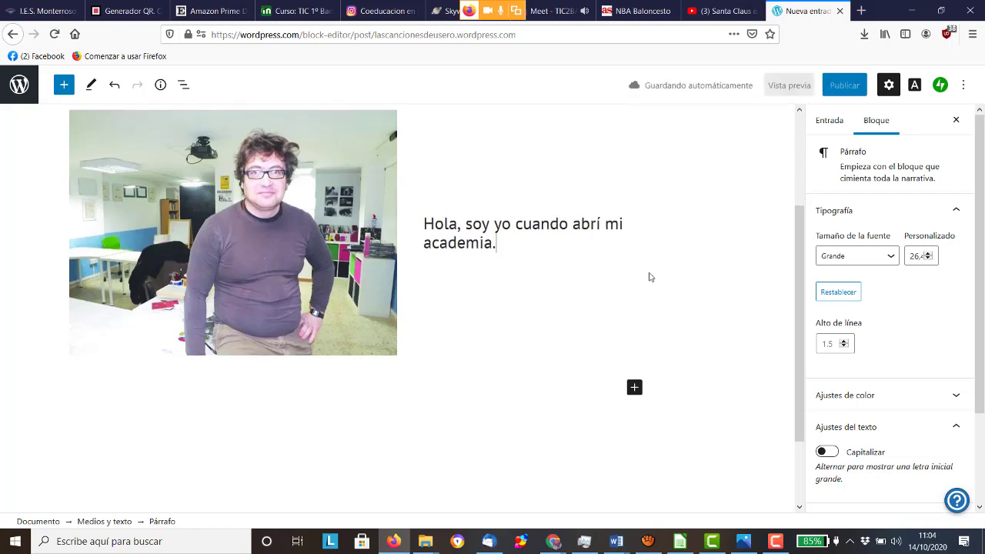
Step: Add a second paragraph beside the photo reading "La Academia sero, la mejor del mundo entero."
key("Return")
type("La Academia")
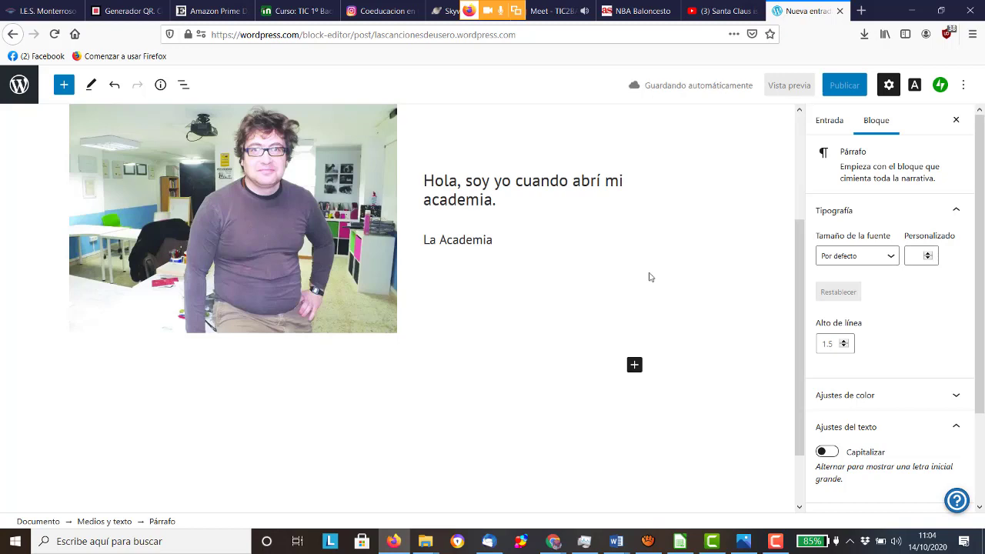
type("sero, la mejor del mundo entero.")
Step: Add a third paragraph: "Allí daba clases de matemáticas, física, química, y donde invinté hace 14 años lo de poner una cámar y grabar vídeos."
key("Return")
type("Allí daba clases de ma")
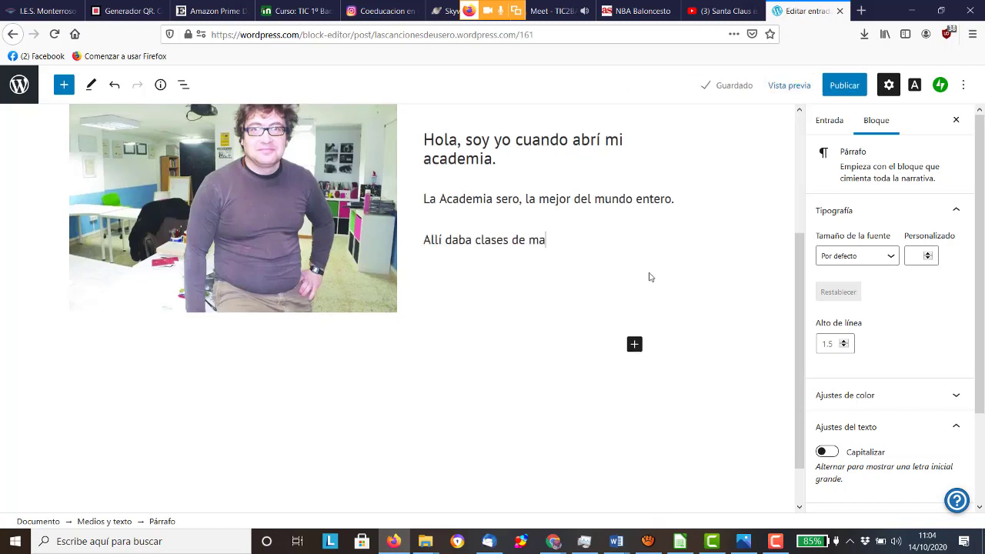
type("temáticas, física, química")
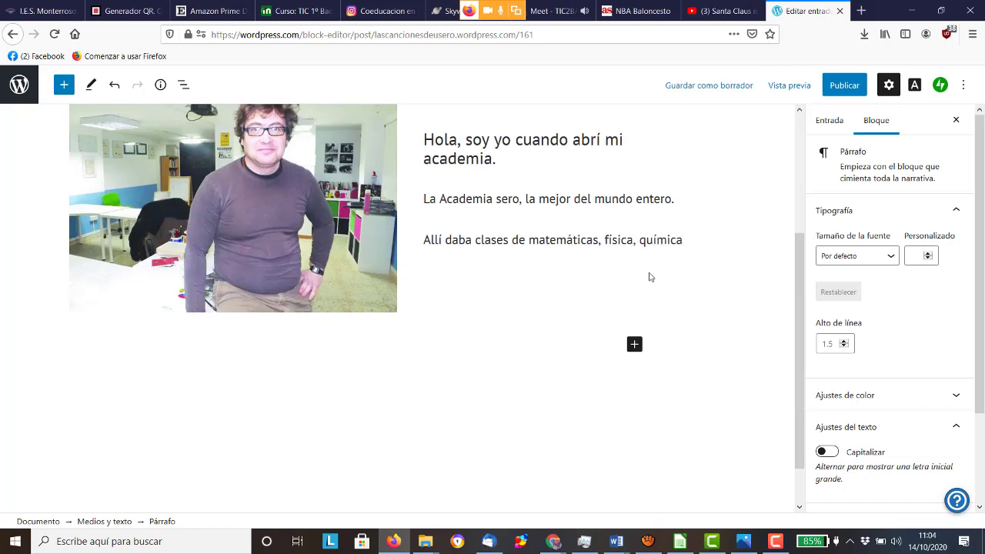
type(",")
type("y donde invin")
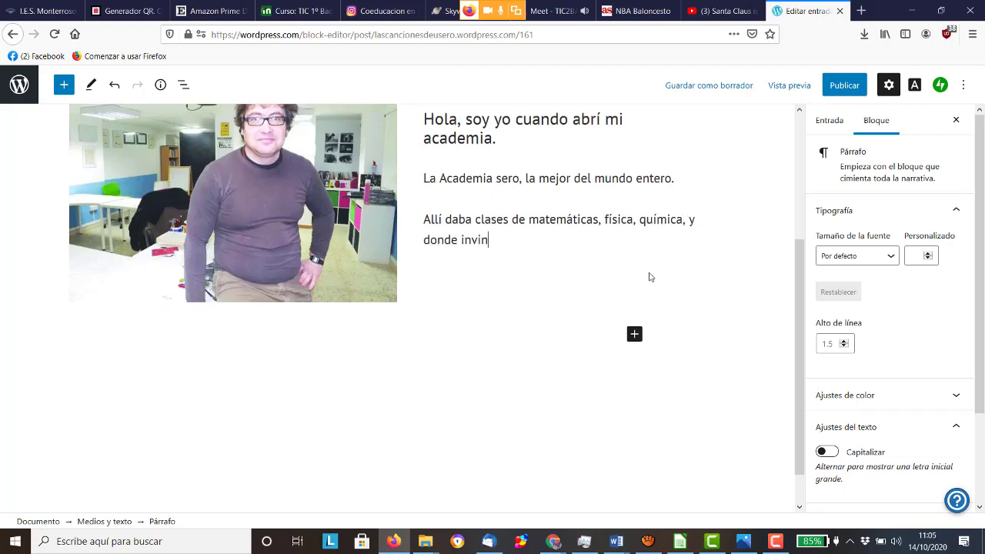
type("té hace 14 años lo ")
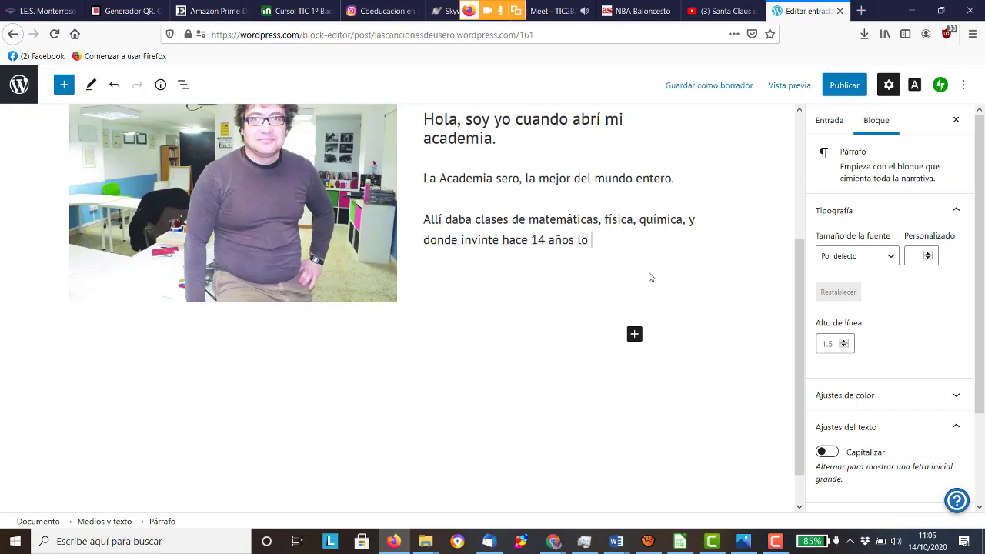
type("de poner")
type("una ca")
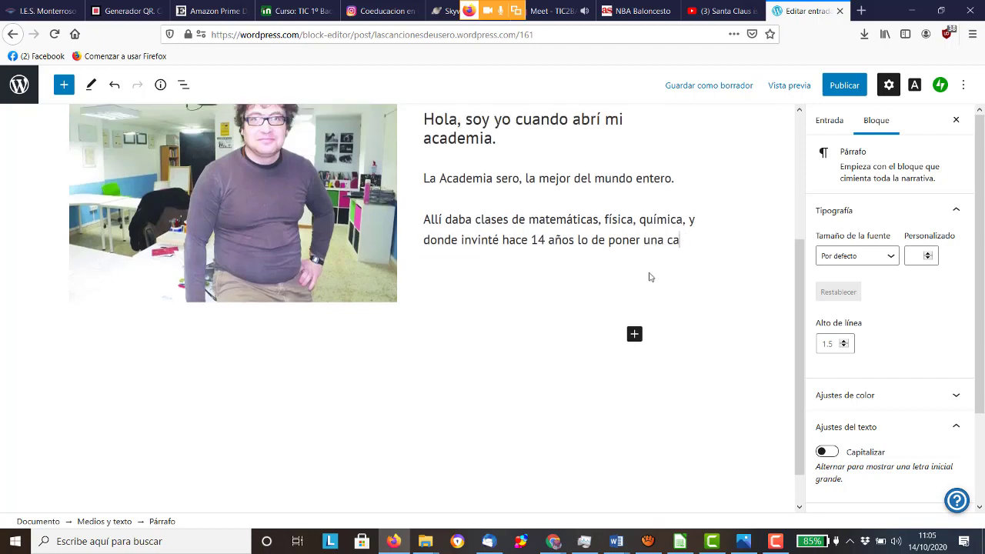
key("BackSpace")
type("ámar y gr")
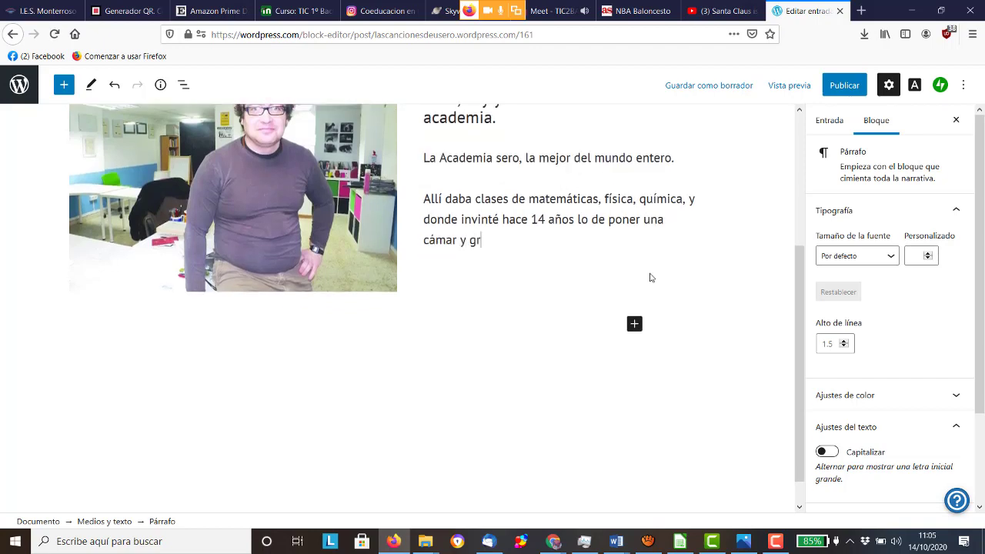
type("abar vídeos.")
Step: Correct "cámar" to "cámara" in the third paragraph and start an empty paragraph below it
left_click(455, 240)
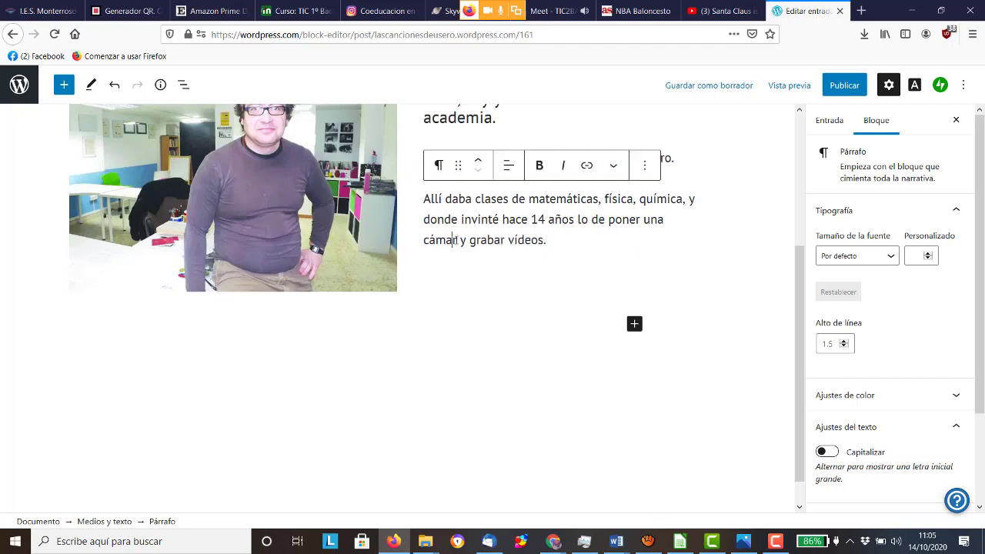
type("a")
left_click(577, 240)
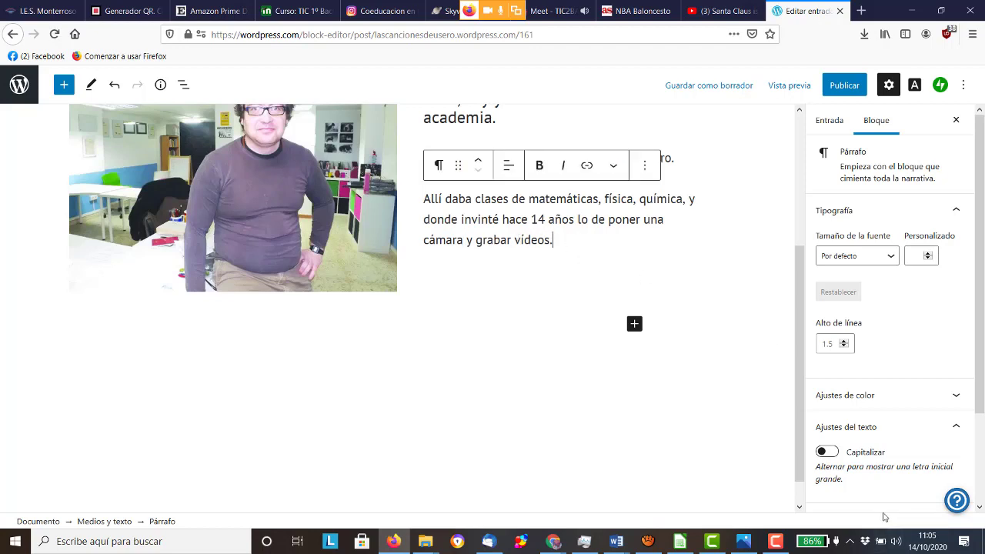
key("Return")
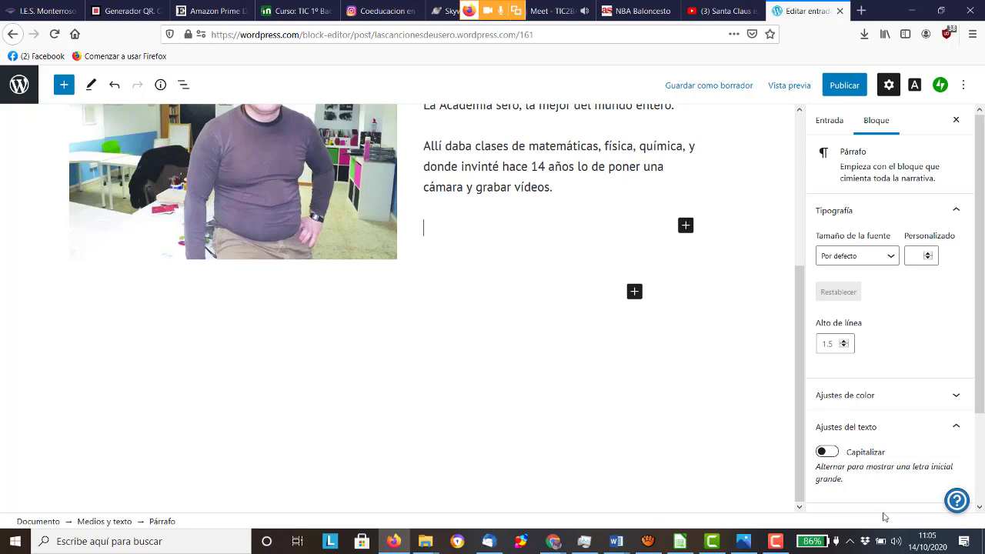
Step: Write the fourth paragraph beside the first photo: "Todos los muebles que veis en la foto los compré en un día en IKEA."
scroll(717, 436, "up", 5)
scroll(526, 219, "down", 1)
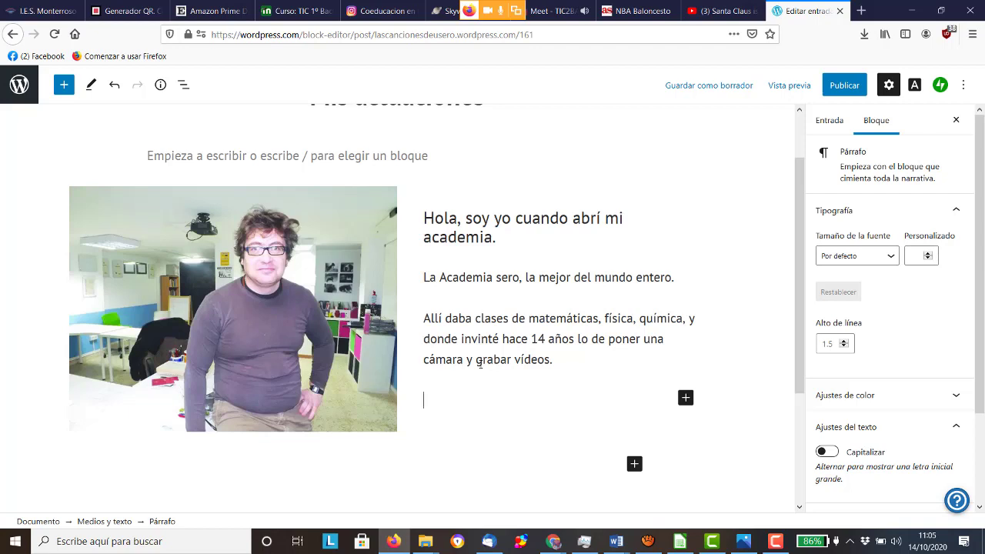
type("To")
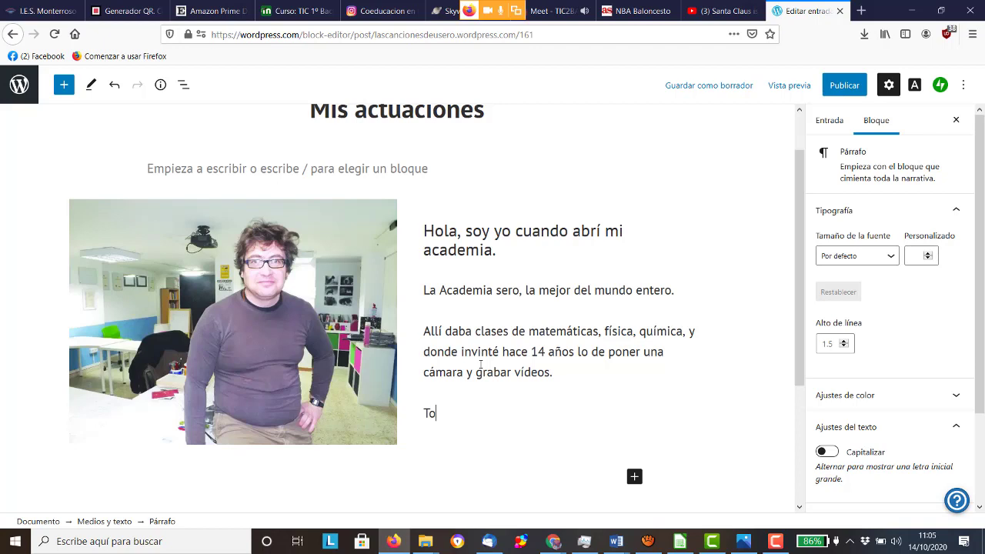
type("dos los muebles que veis en la foto los compré en un día en IKEA.")
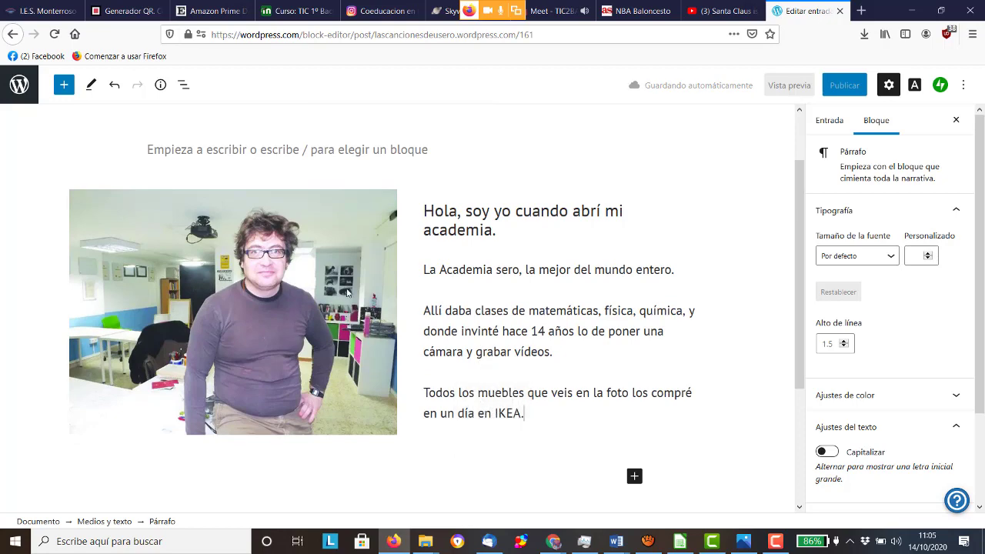
Step: Insert another Medios y texto block below the first one and place its media area on the right of the text
scroll(348, 295, "down", 2)
scroll(348, 295, "down", 2)
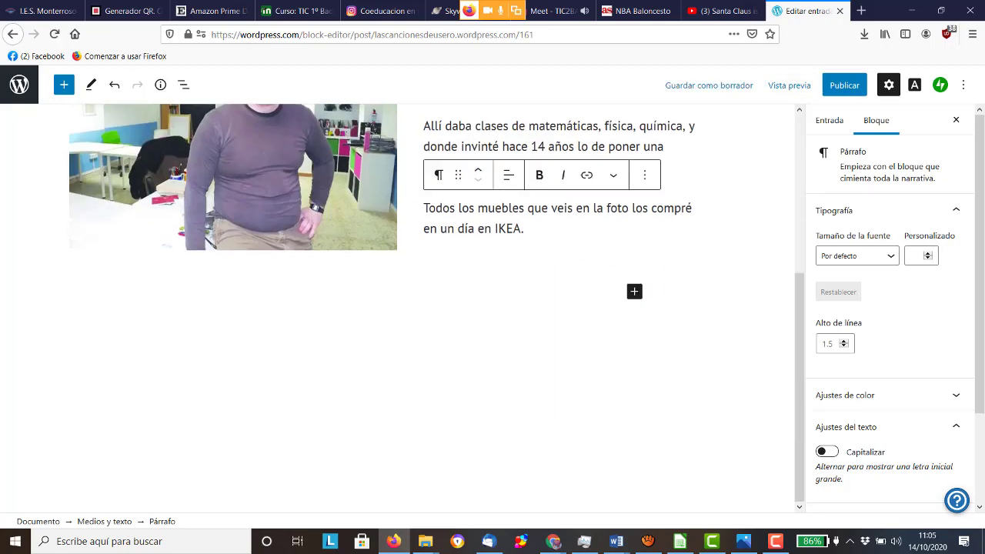
left_click(635, 293)
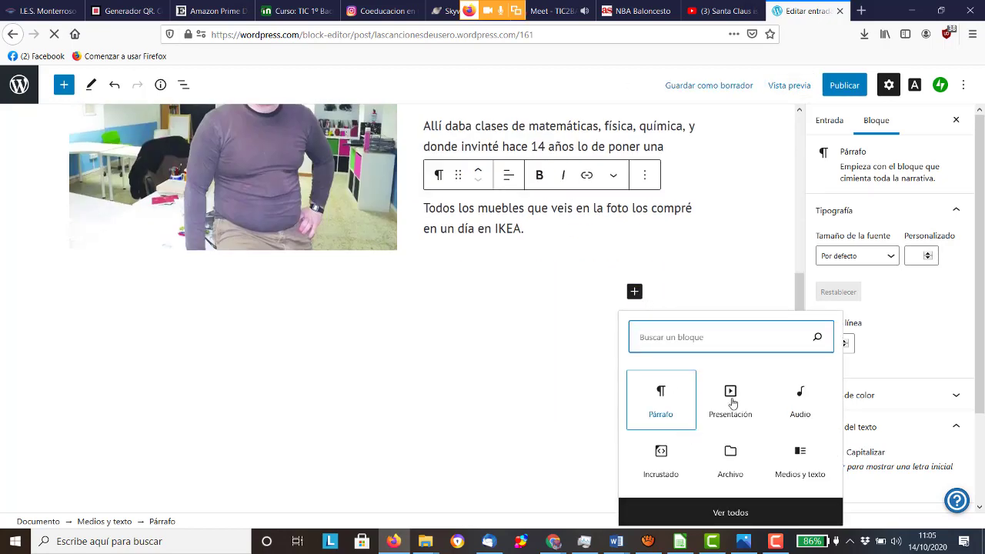
left_click(802, 460)
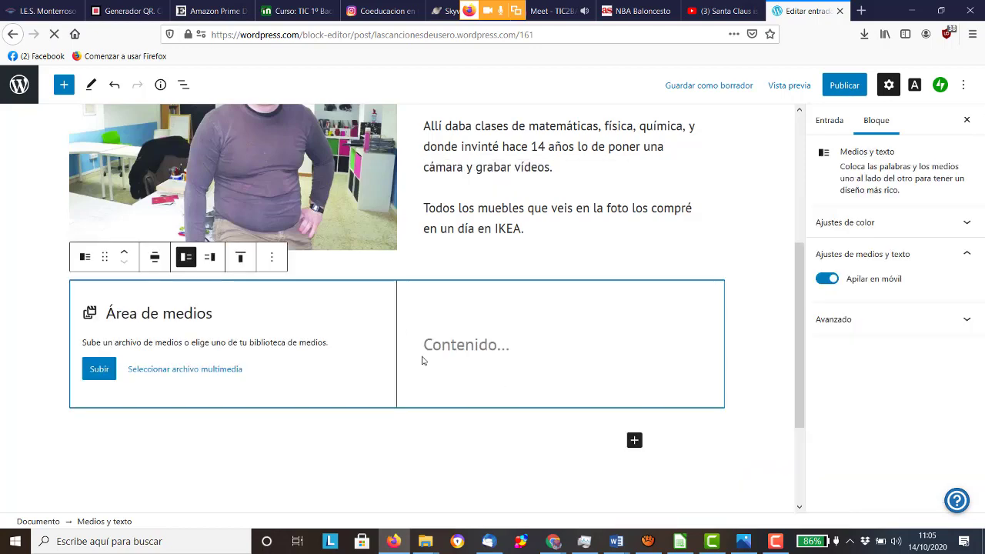
left_click(209, 260)
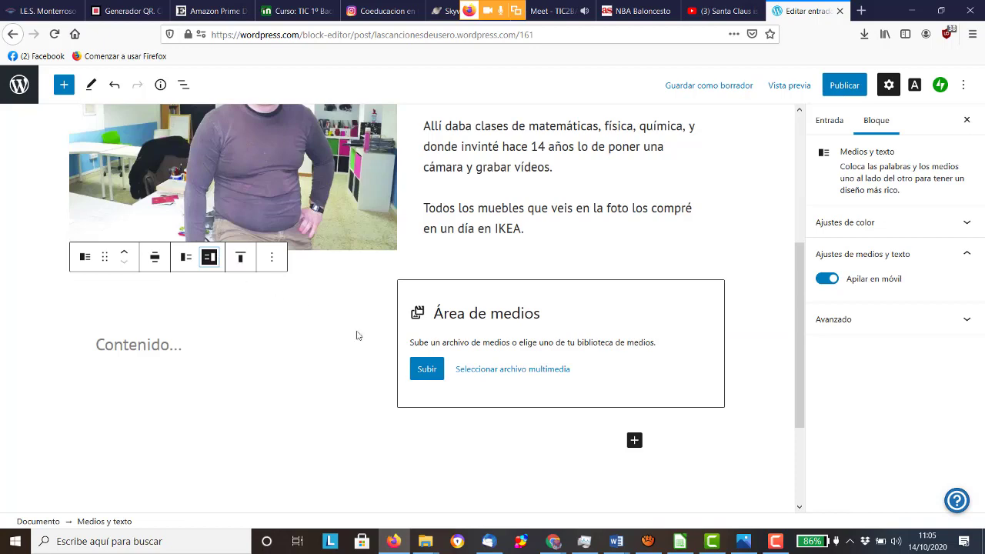
Step: Fill the new block's media area with the media library photo of two performers embracing on stage
left_click(476, 375)
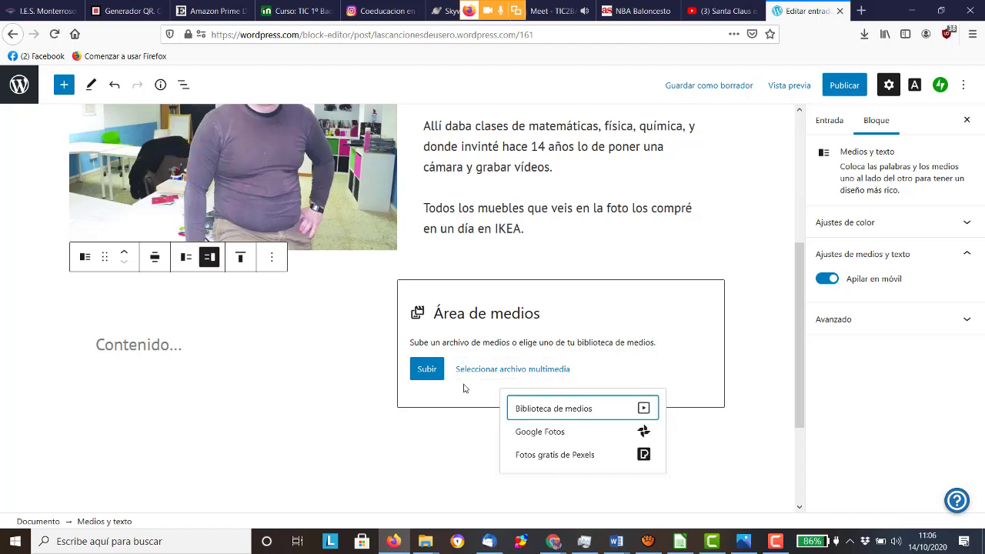
left_click(577, 413)
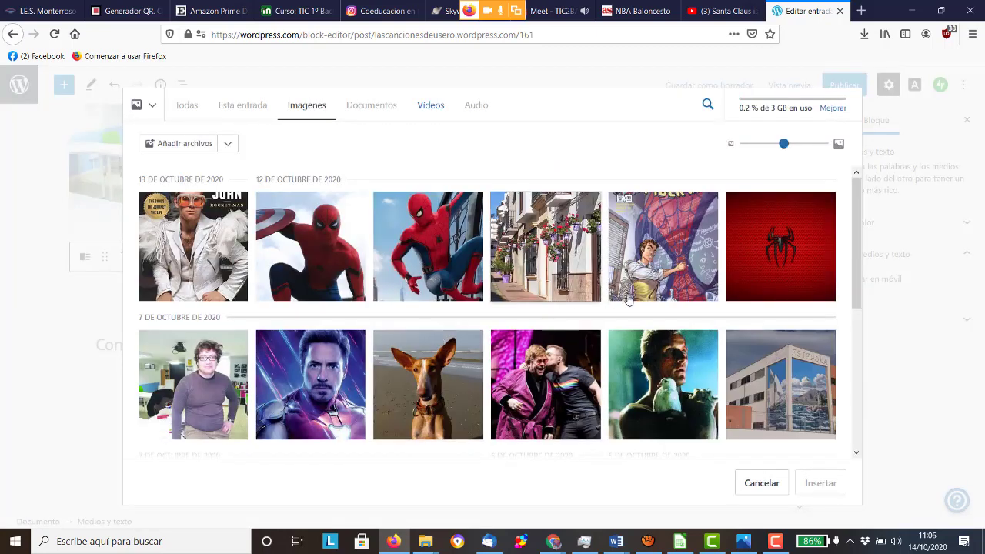
left_click(583, 365)
left_click(761, 483)
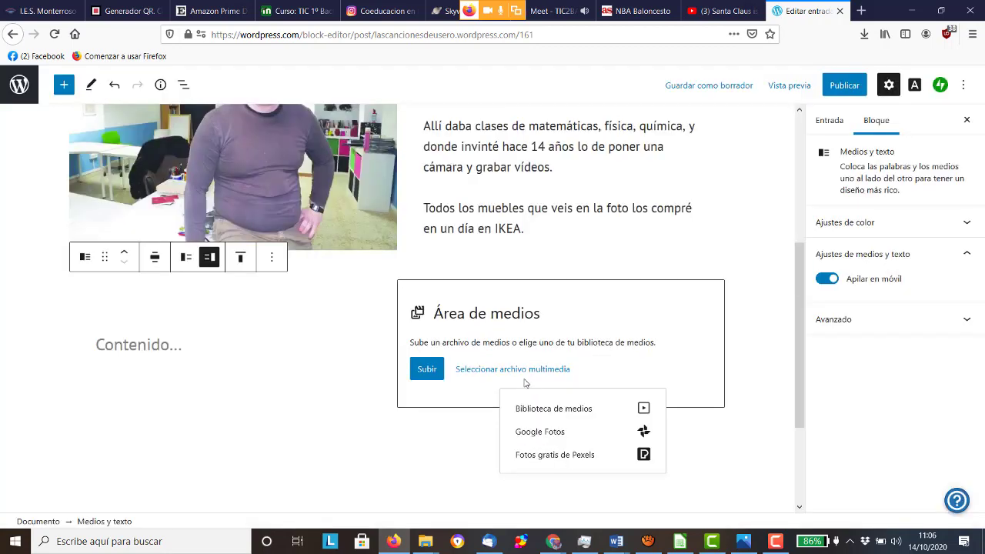
Step: Write "Actuando con mi amigo Elton" in the content area beside the concert photo
left_click(165, 370)
type("Ac")
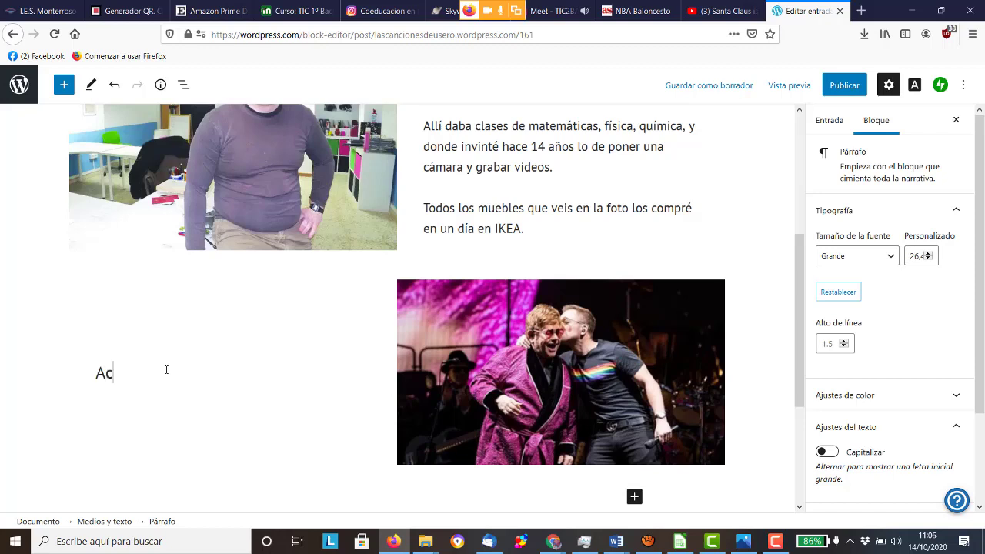
type("tuando con mi amigo Elton")
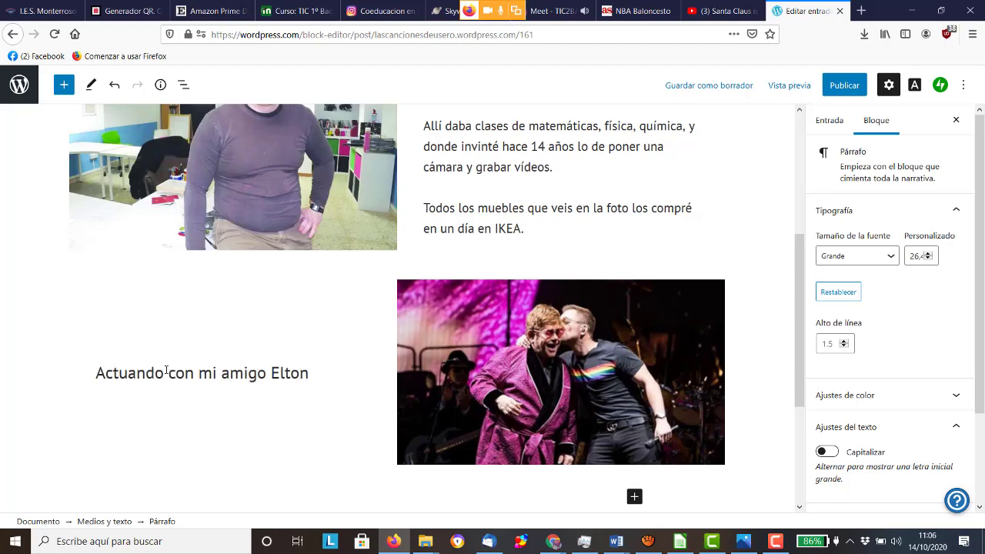
Step: Add a second paragraph beside the concert photo: "Como era Halloween, canté algunas canciones de Elton John con la ropa que él solía llevar."
key("Return")
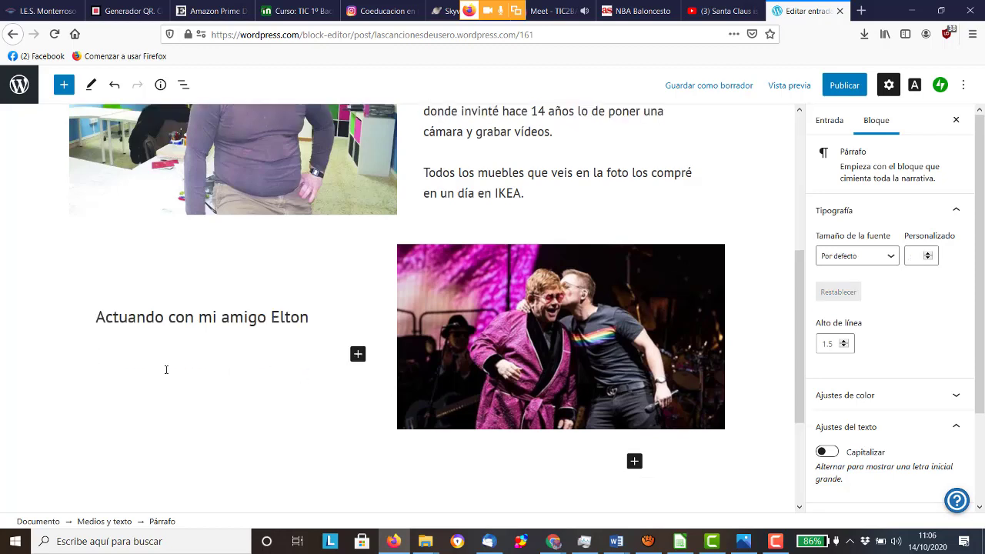
type("Co")
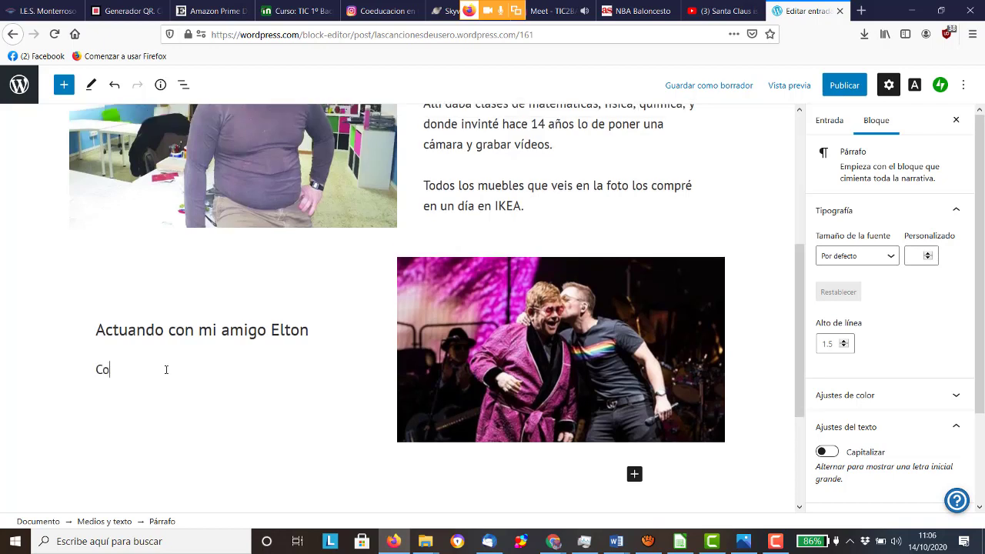
type("mo era Hallowenn, canté")
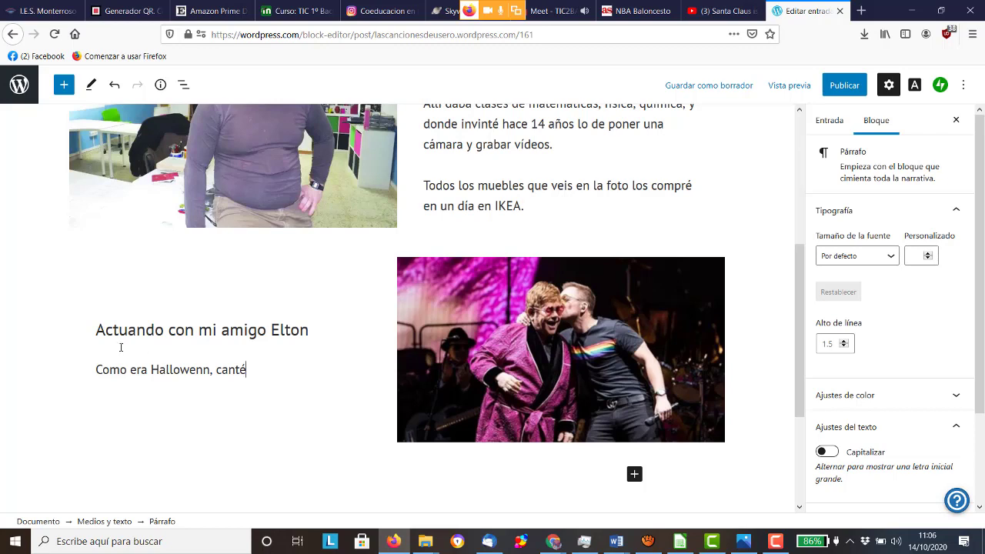
left_click(205, 370)
key("BackSpace")
type("e")
left_click(319, 370)
type("a")
type("lgunas canciones de E")
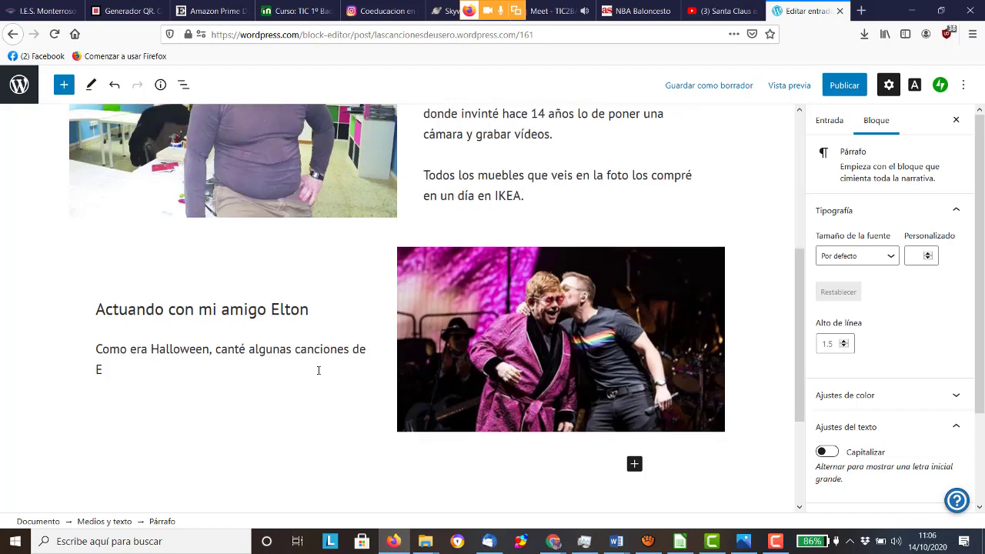
type("lton John con la ropa que él solía llevar")
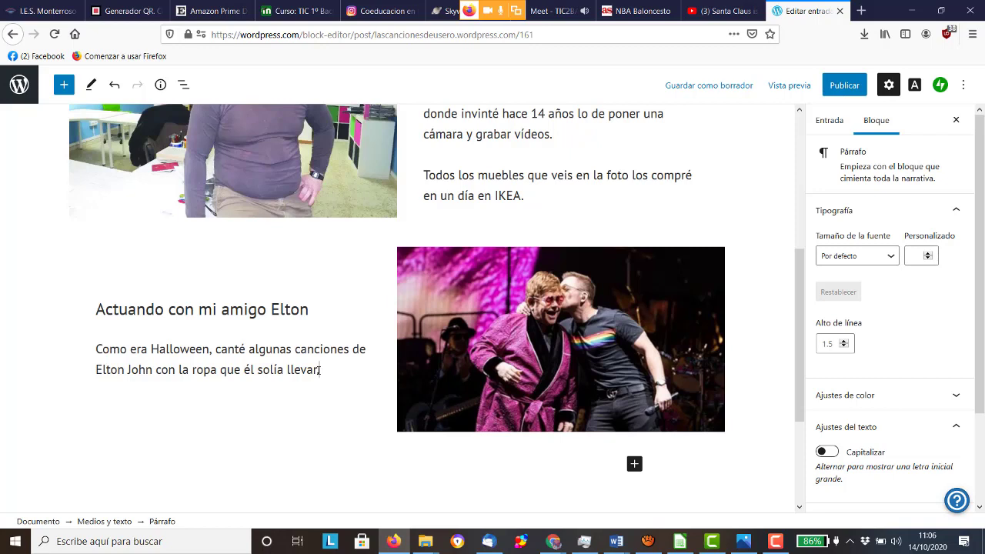
type(".")
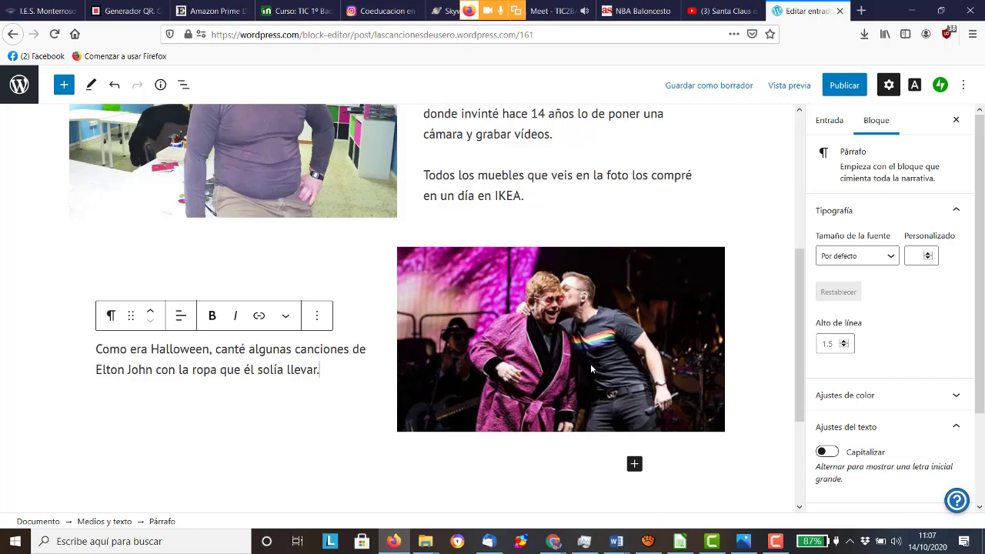
Step: Add a third paragraph beside the concert photo: "Mi sobrina salió una noche a tomar cerveza en Londres y se encontró con Rick Astley."
key("Return")
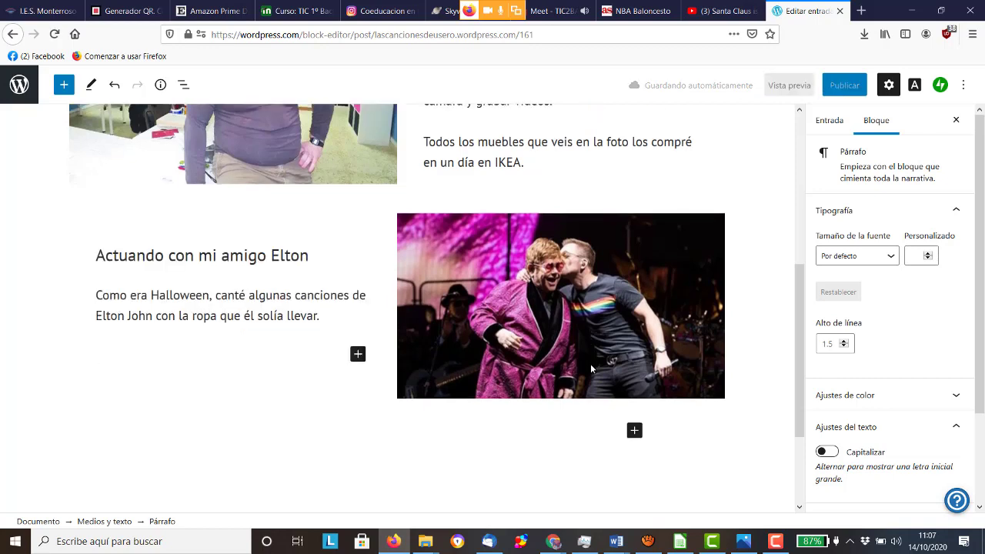
type("Mi sobr")
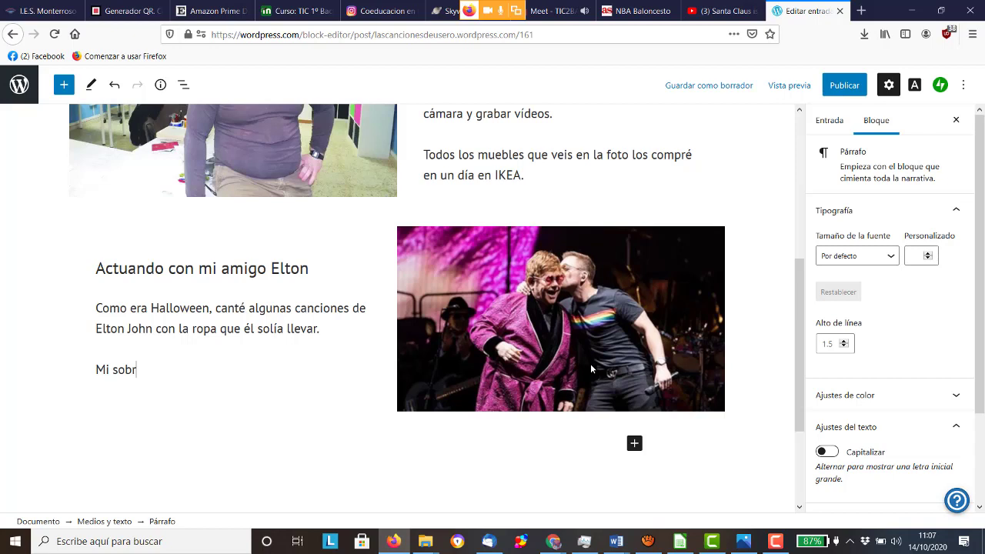
type("ina salió una noche a tomar")
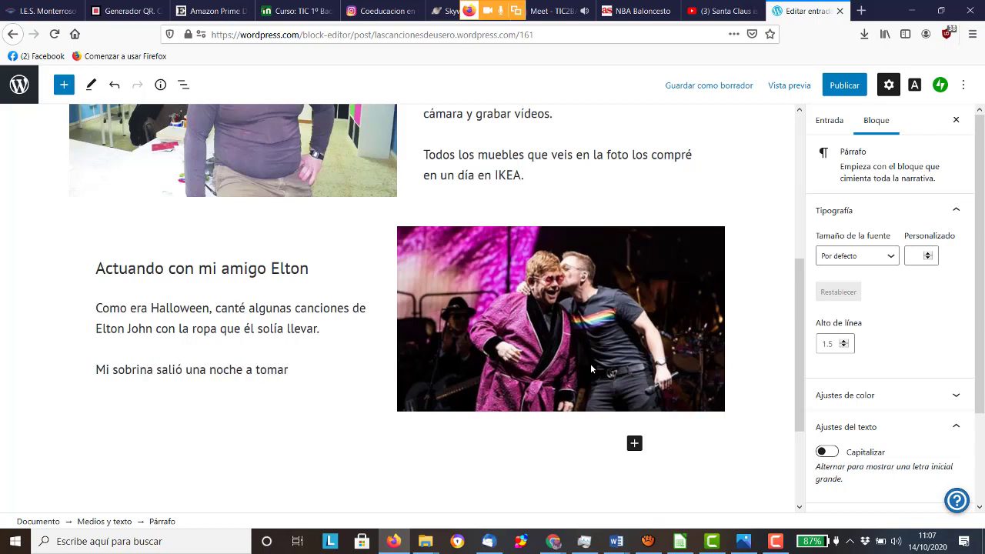
type(" c")
type("erveza en Londres y se encdontró con Rick Astley.")
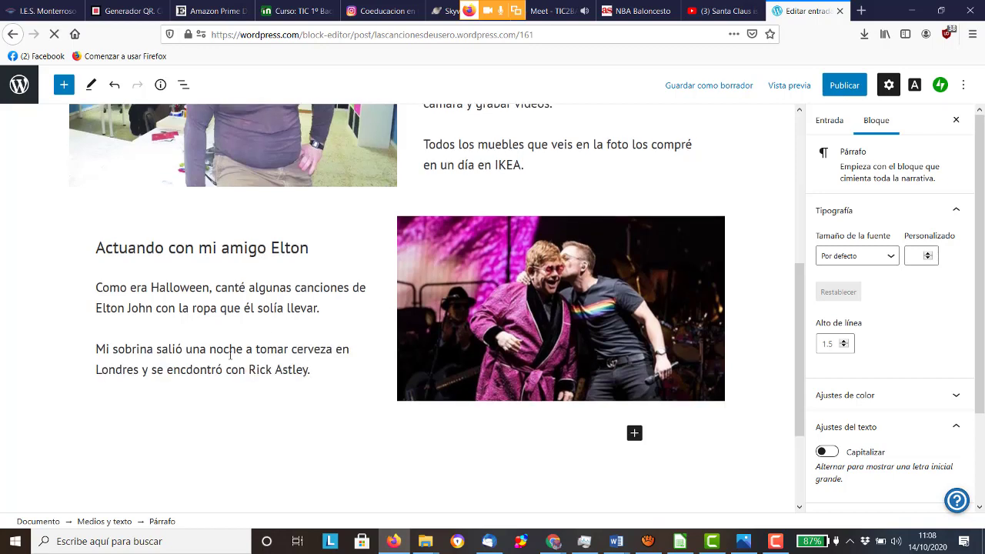
left_click(195, 371)
key("BackSpace")
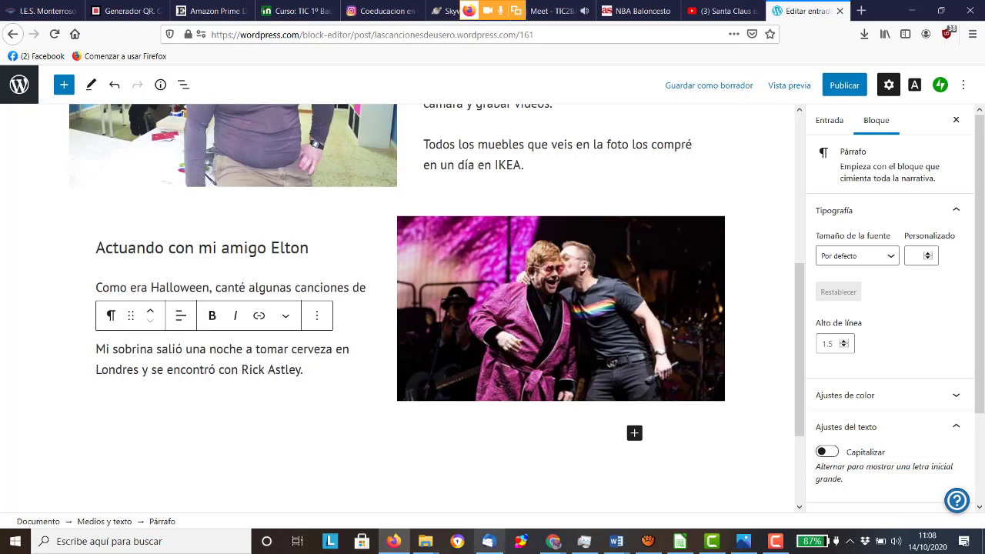
Step: Switch to the Word document TIC2BACHTEMARIO.docx to check the topic list
mouse_move(616, 542)
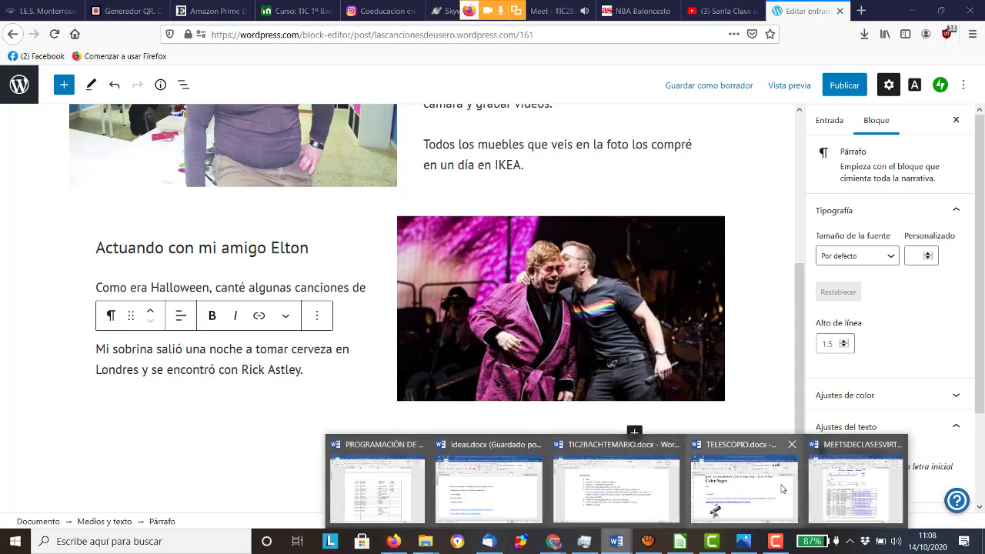
left_click(629, 508)
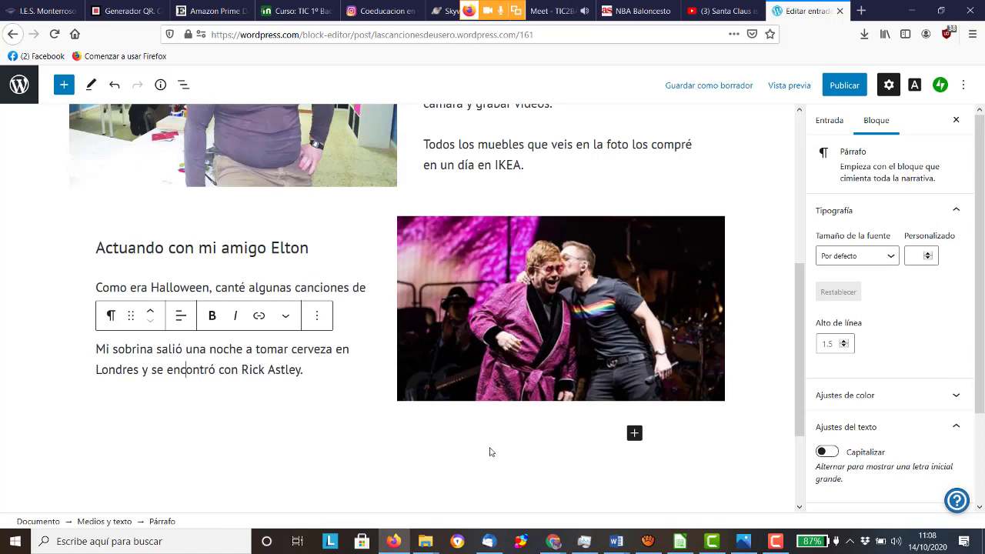
Step: Start an empty paragraph below the second Medios y texto block and open the complete block library
left_click(643, 432)
scroll(662, 367, "down", 3)
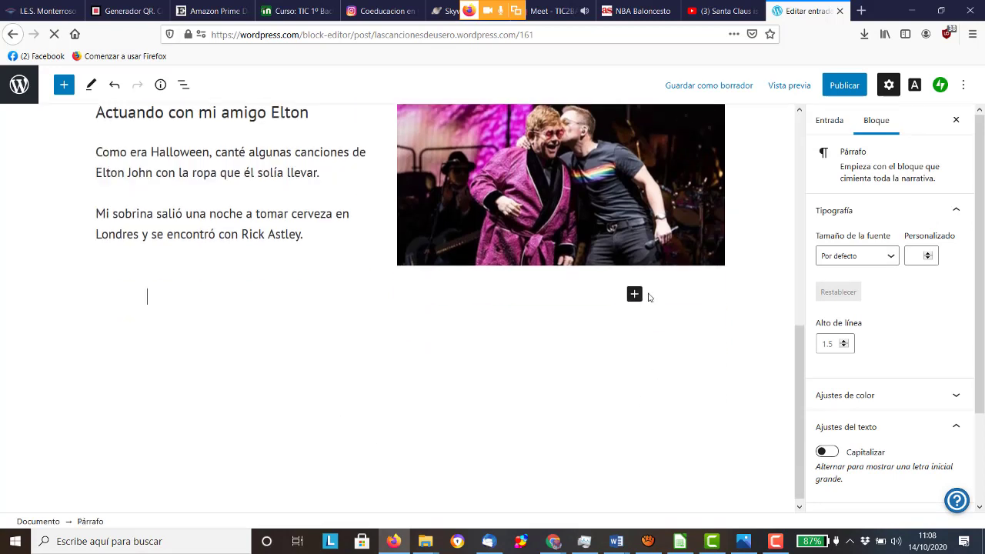
left_click(638, 301)
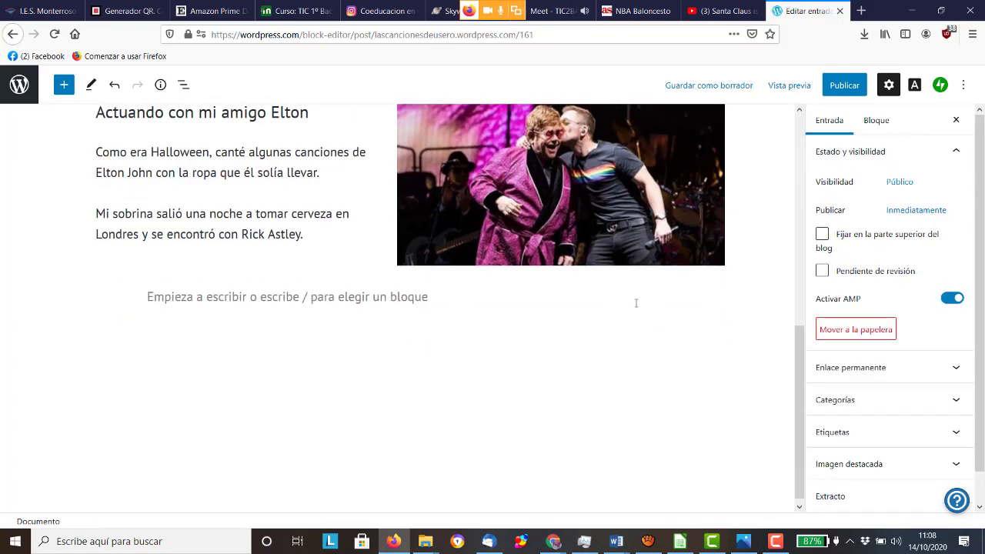
left_click(425, 297)
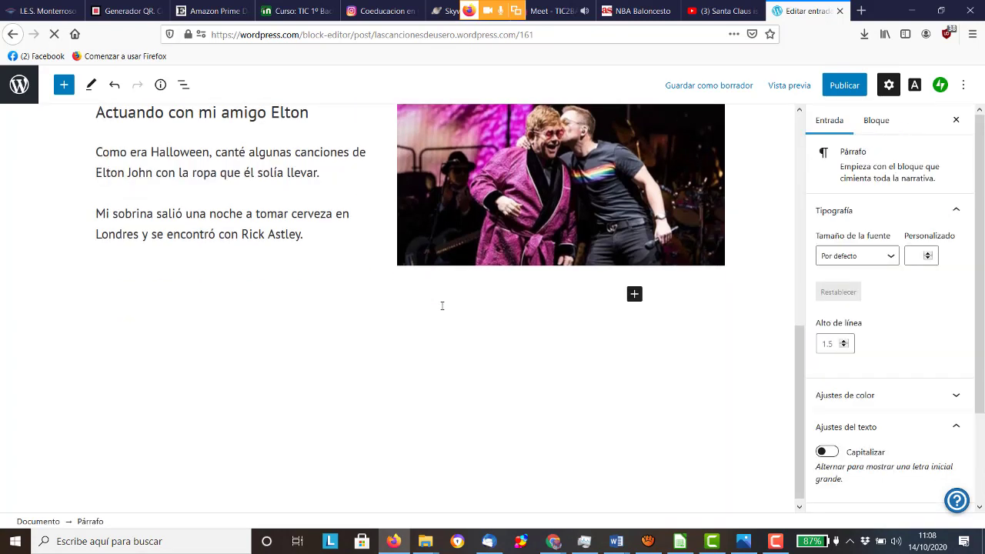
left_click(634, 296)
left_click(730, 517)
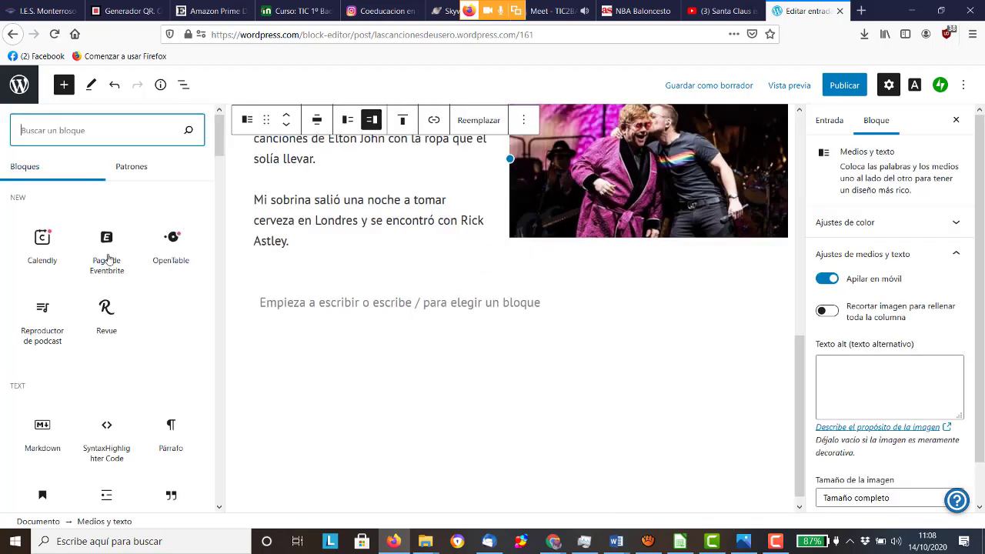
Step: Insert a Columnas block with the 50 / 50 layout below the second Medios y texto block
scroll(106, 259, "down", 3)
scroll(109, 263, "down", 2)
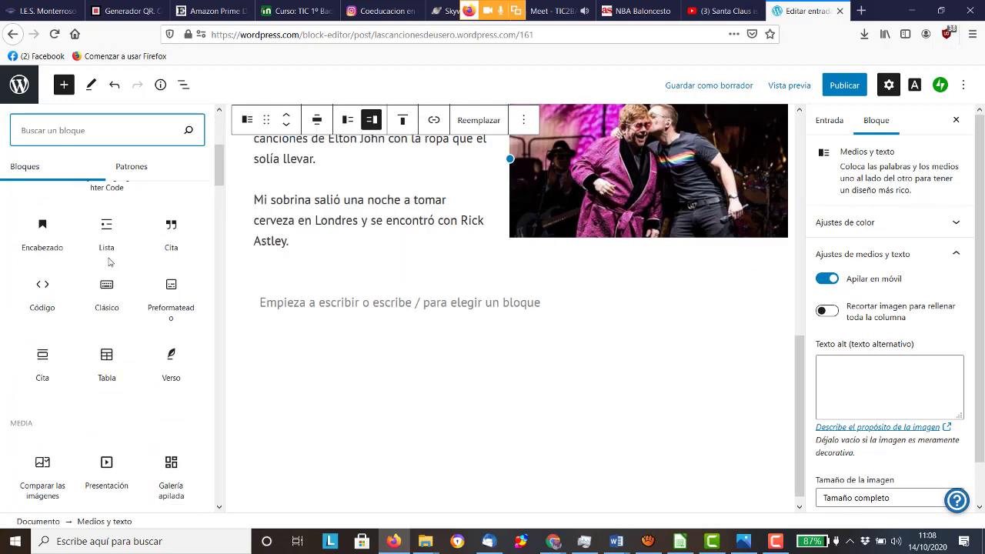
scroll(110, 264, "down", 2)
scroll(110, 263, "up", 4)
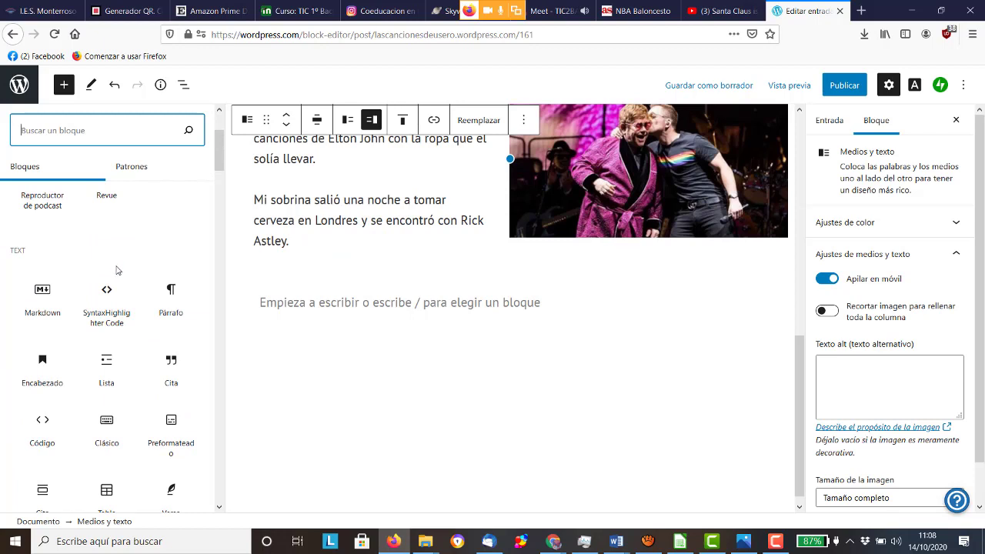
scroll(118, 269, "up", 2)
scroll(118, 271, "down", 2)
mouse_move(119, 275)
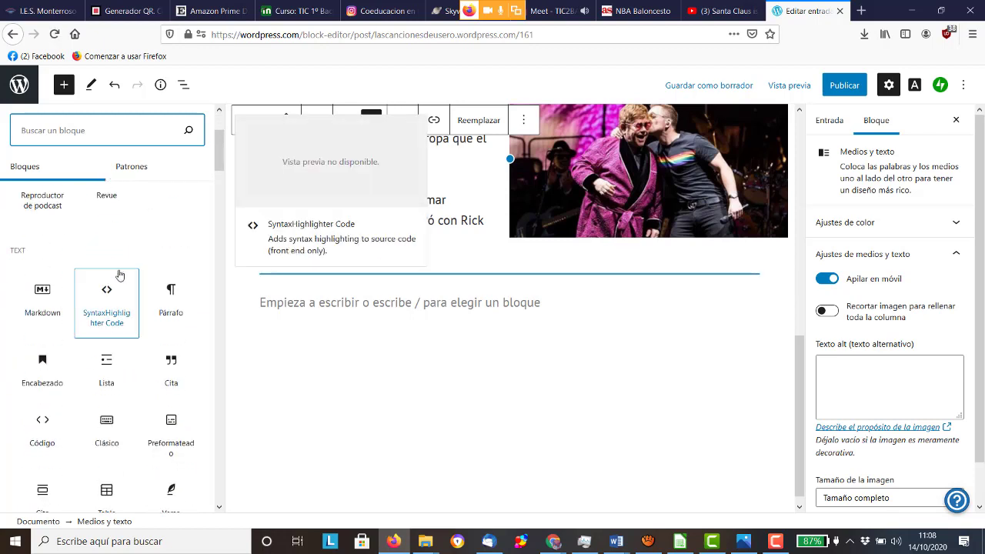
scroll(120, 275, "down", 2)
scroll(119, 275, "down", 2)
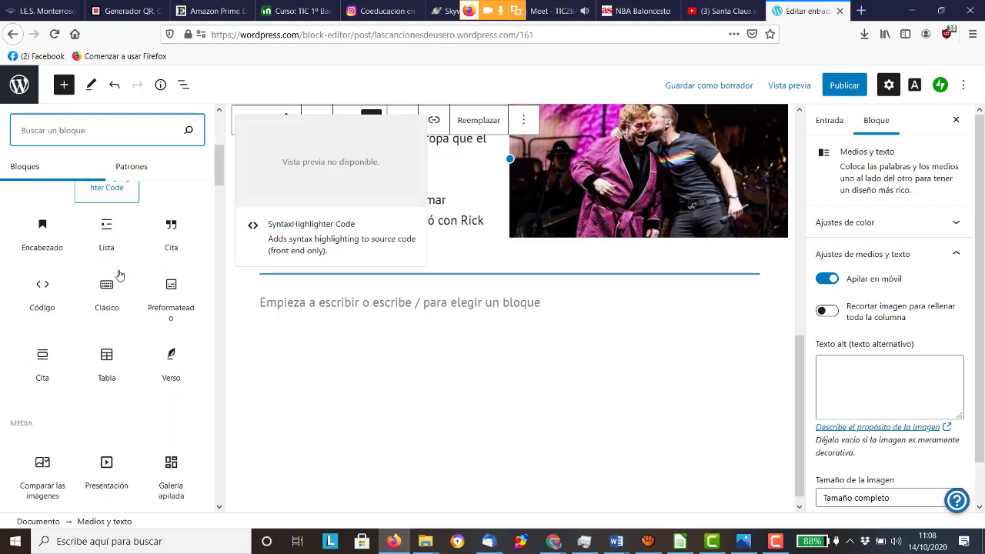
scroll(119, 274, "down", 4)
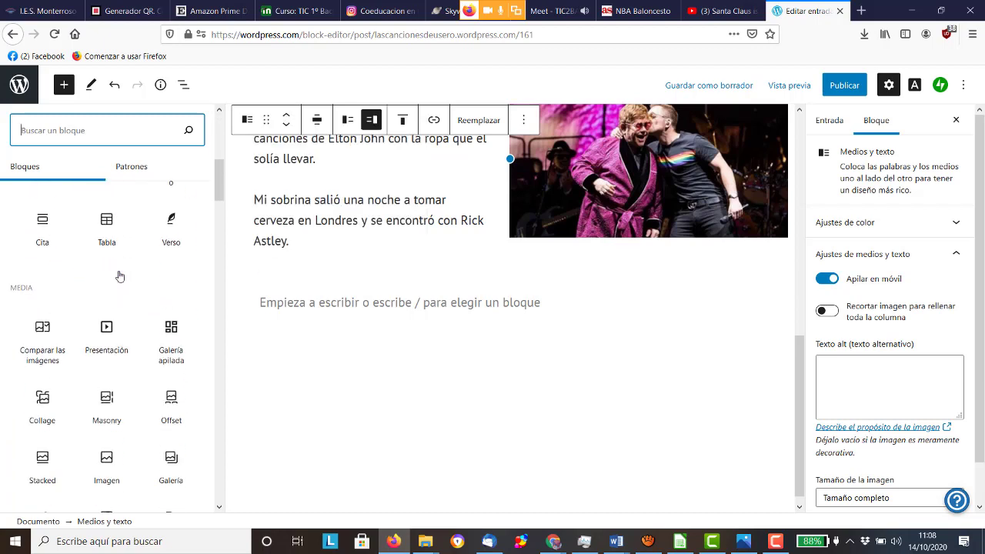
scroll(120, 275, "down", 2)
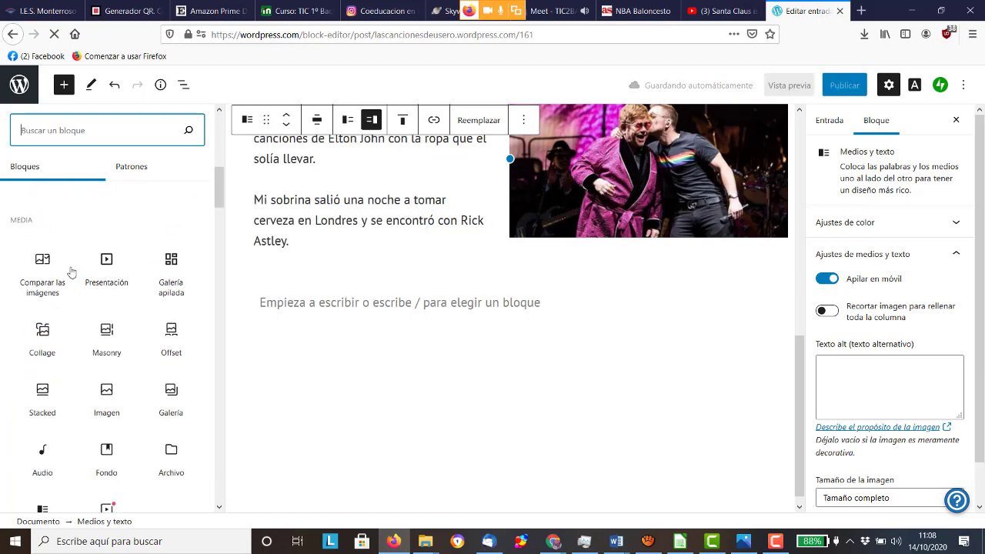
scroll(71, 272, "down", 8)
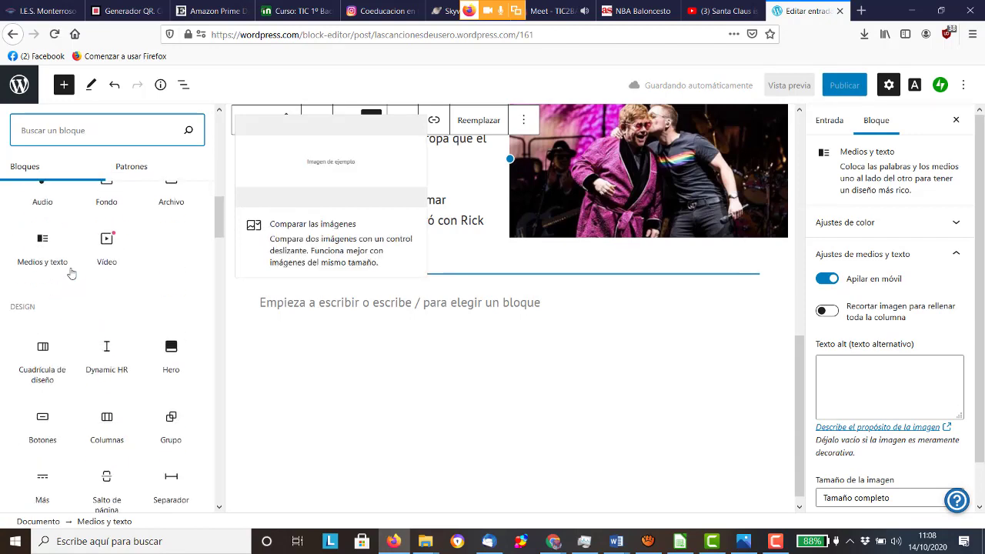
scroll(79, 275, "down", 2)
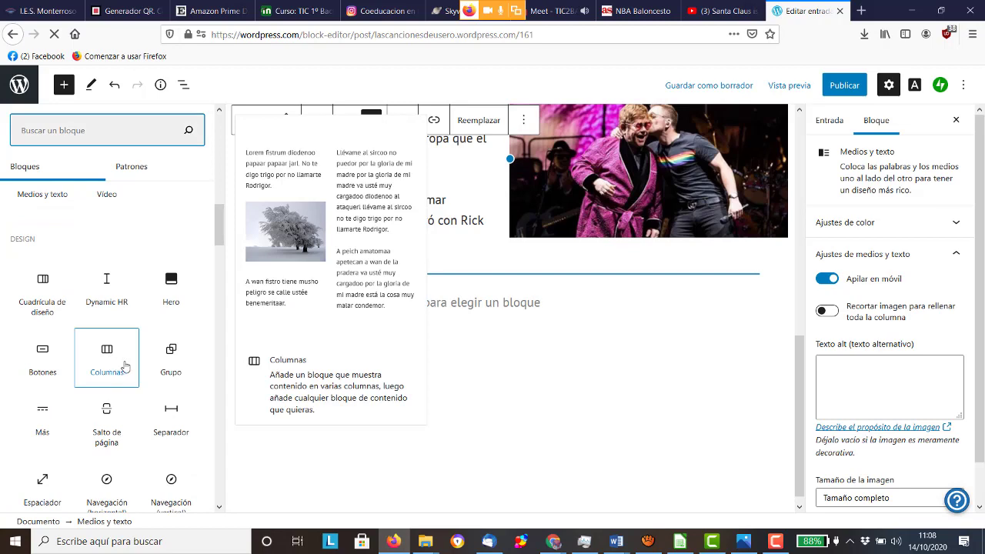
left_click(124, 366)
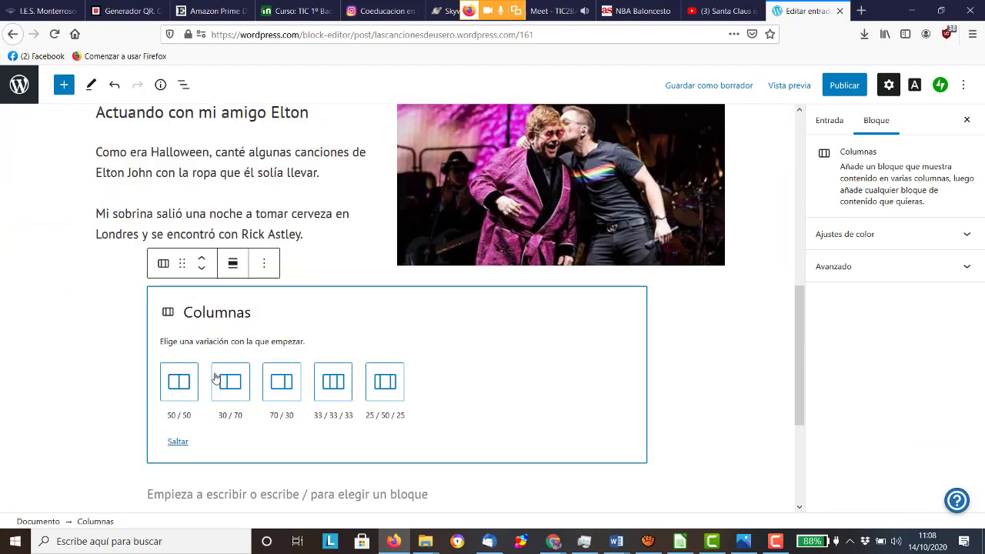
left_click(185, 385)
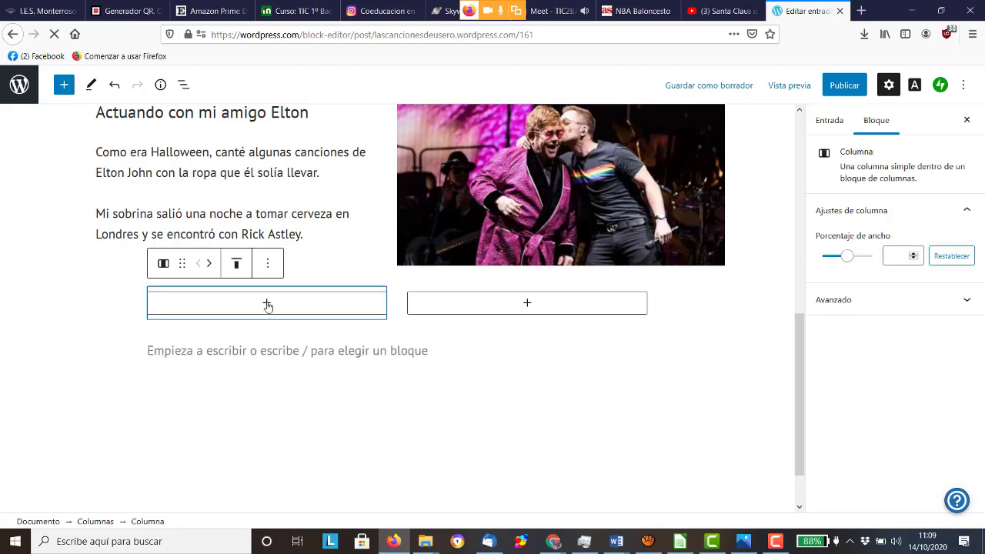
Step: Search for "image" among the blocks available for the first column, then open the complete block library
left_click(267, 305)
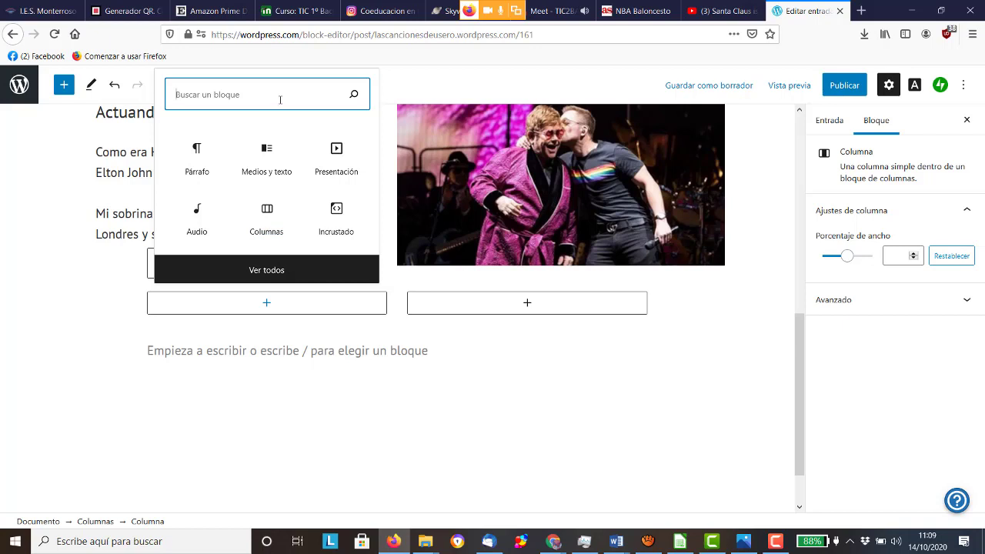
type("ima")
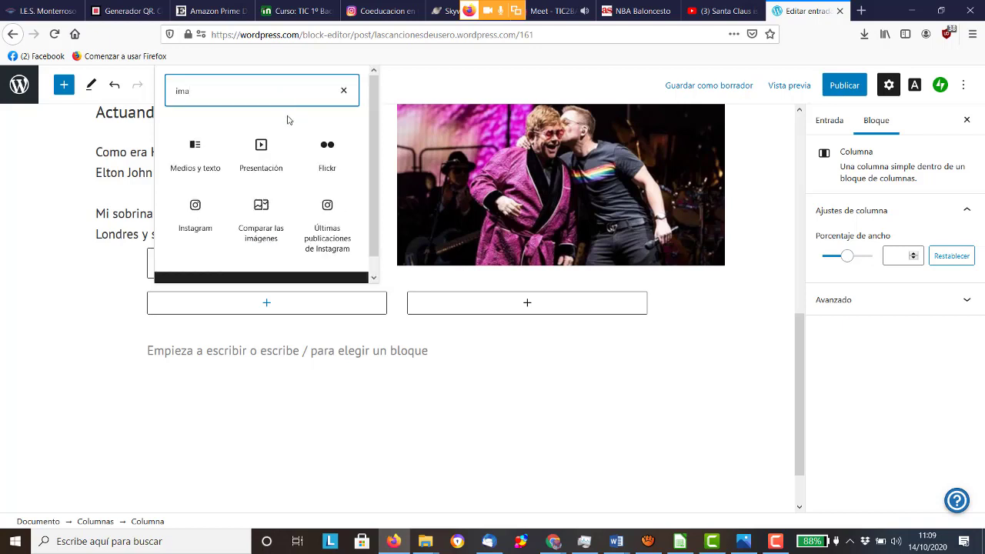
type("gen")
key("BackSpace")
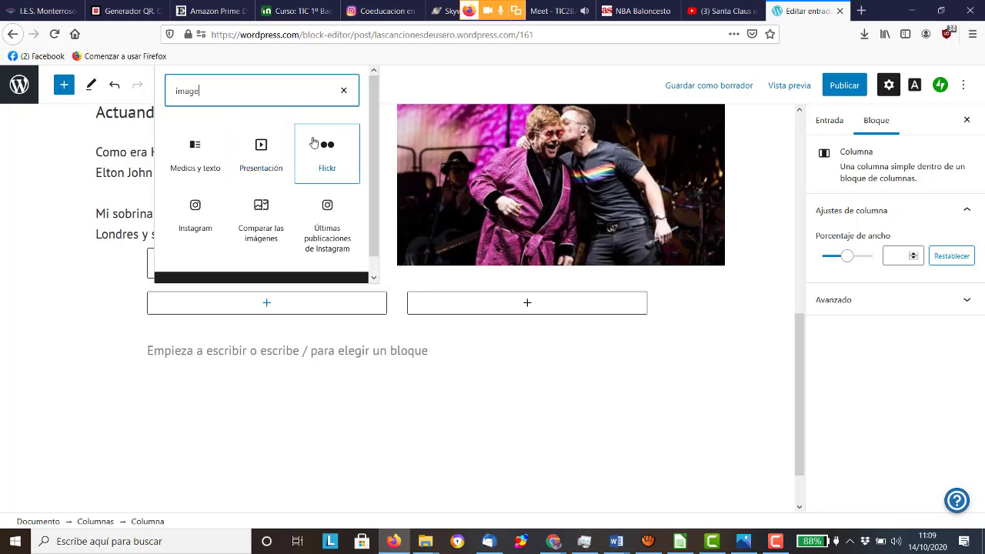
key("BackSpace")
key("BackSpace")
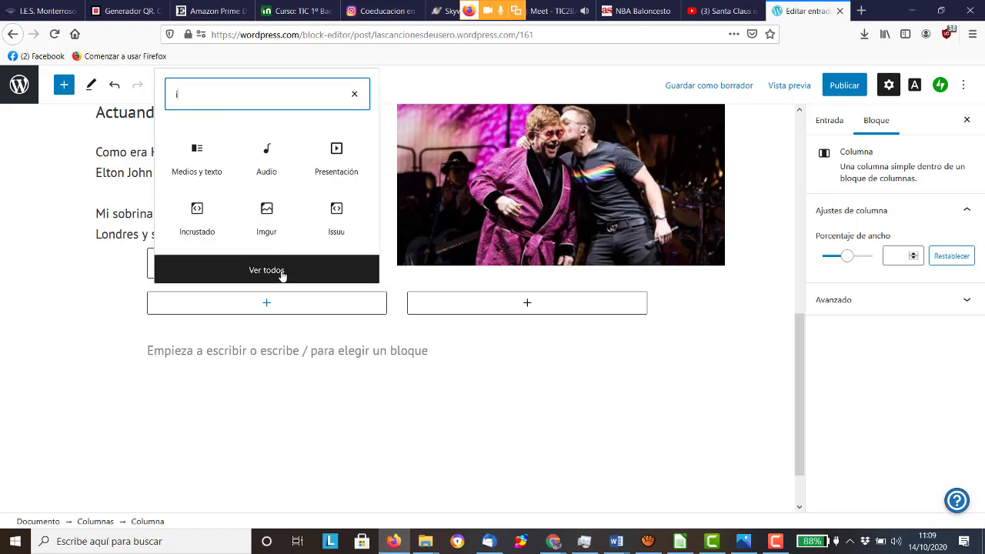
left_click(282, 271)
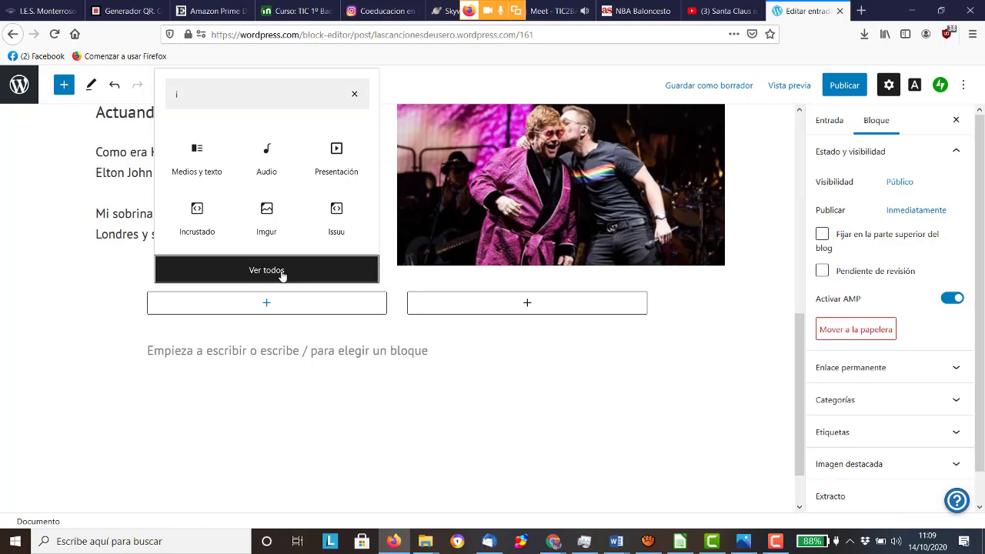
left_click(282, 273)
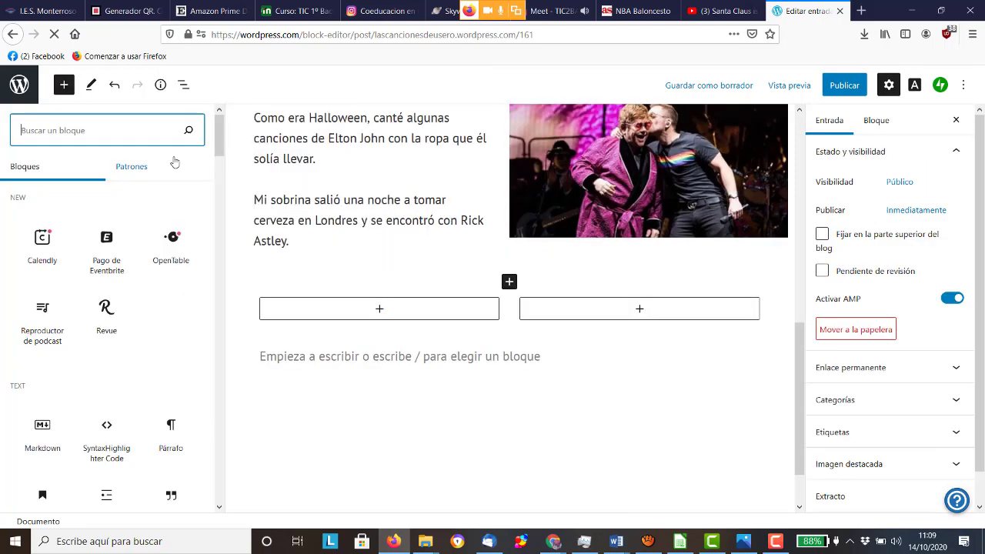
Step: Try to fill the first column with an Imagen block from the library, using the Iron Man picture from the Biblioteca de medios
type("image")
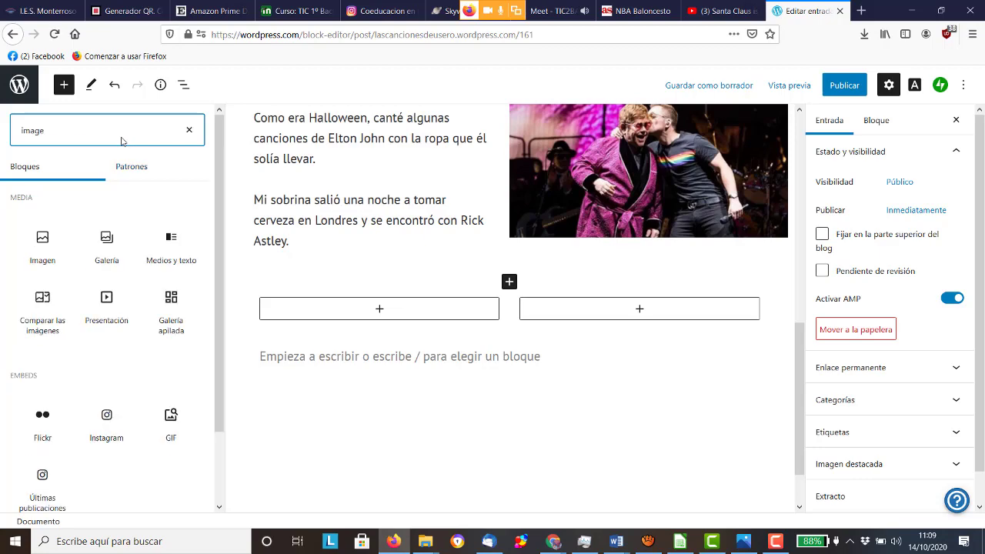
left_click(46, 240)
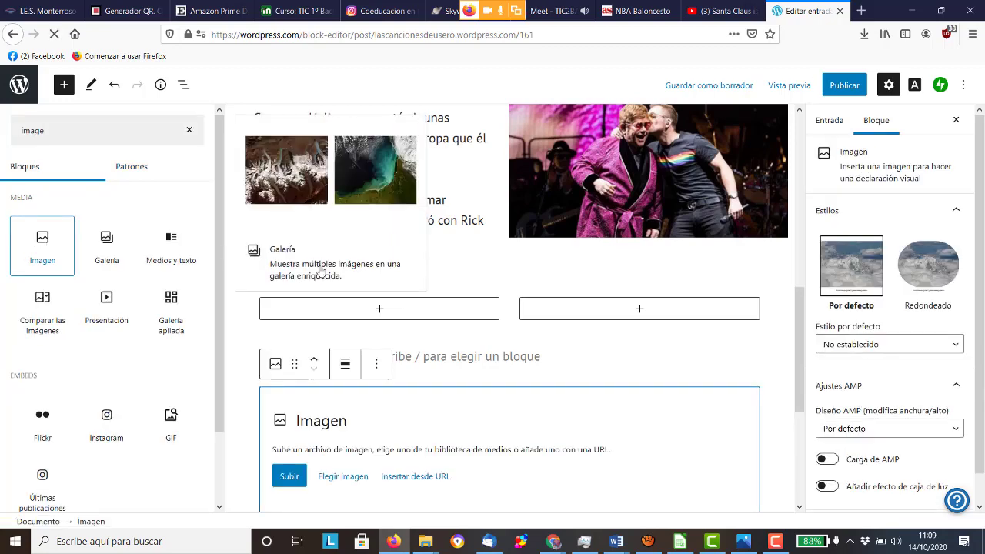
left_click(314, 481)
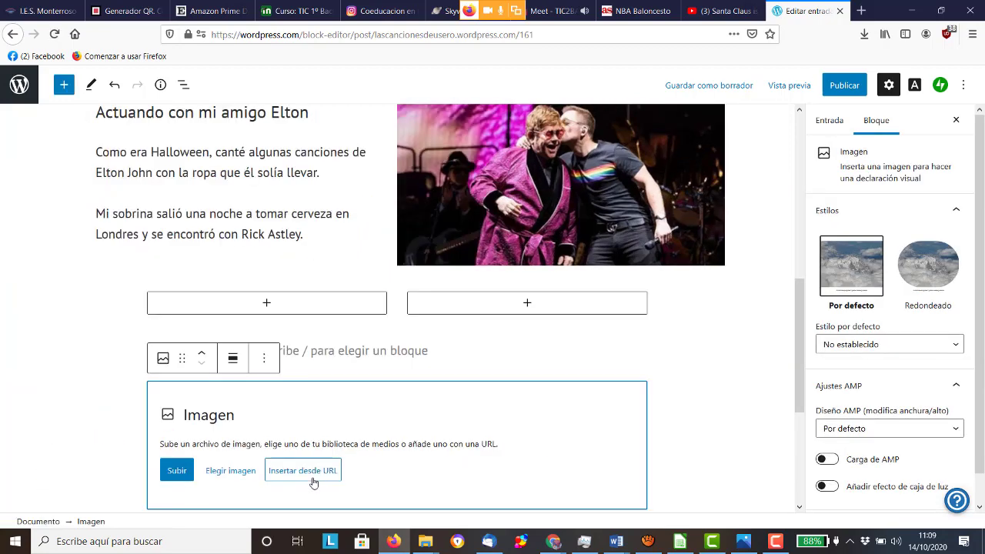
left_click(230, 472)
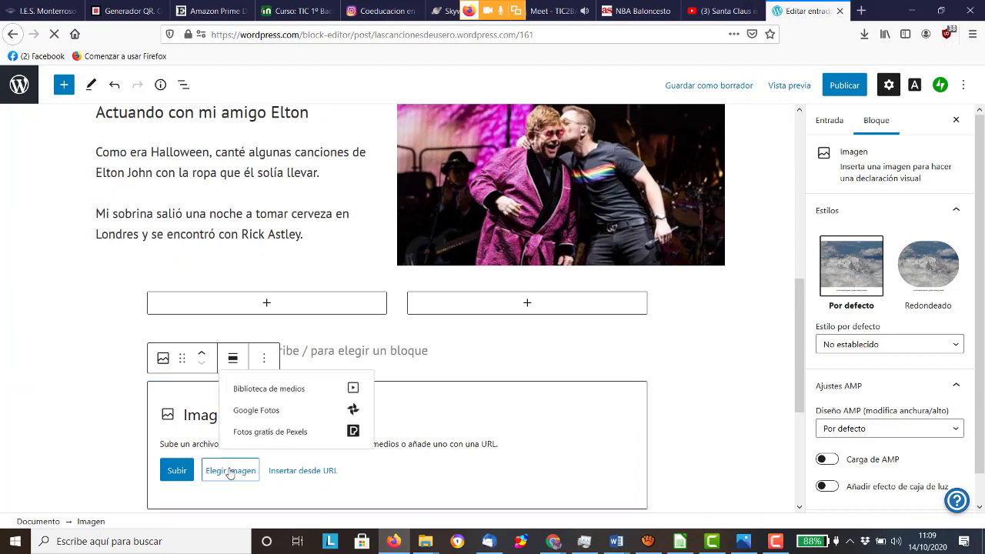
left_click(306, 388)
left_click(334, 358)
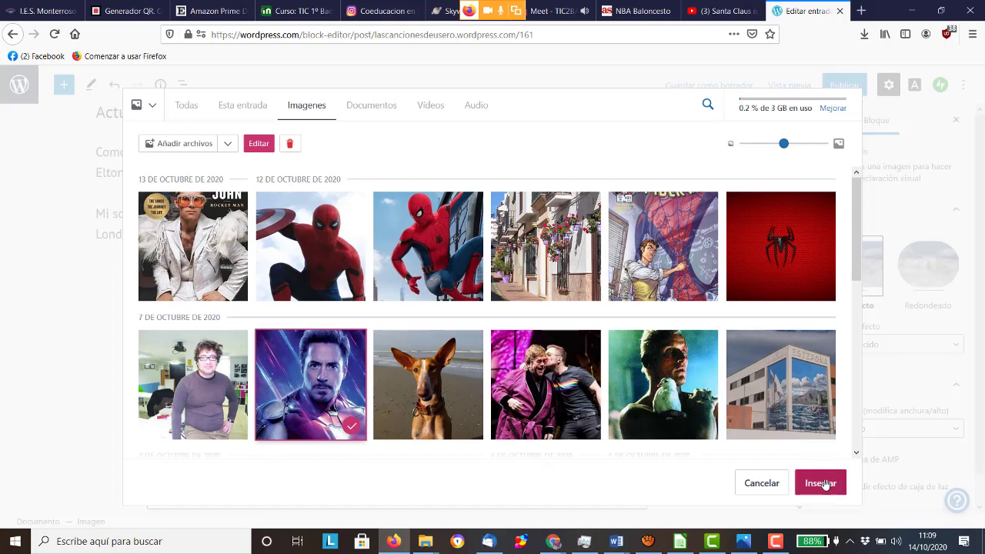
left_click(821, 484)
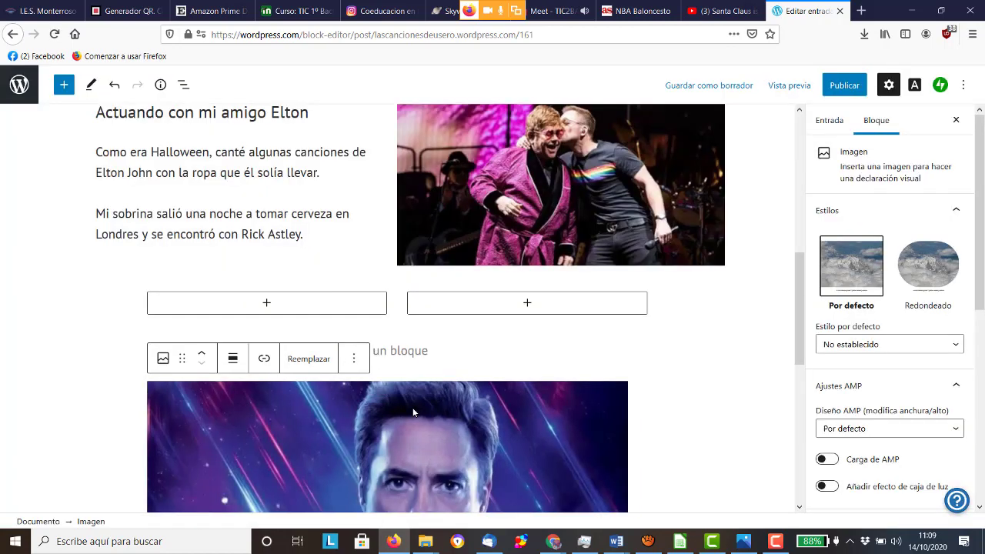
Step: Add an Imagen block inside the first column and insert the Iron Man picture from the media library
scroll(414, 413, "down", 2)
left_click(267, 236)
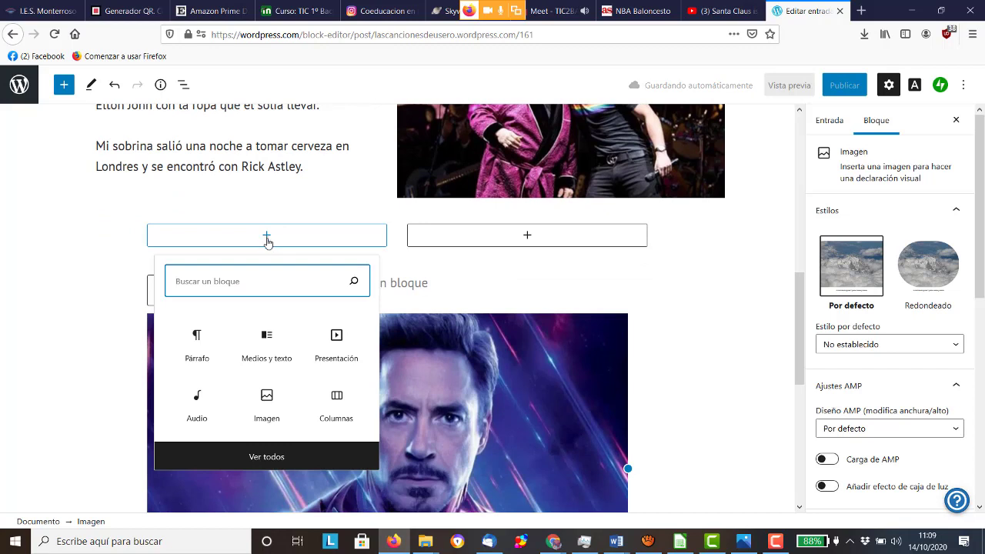
left_click(266, 395)
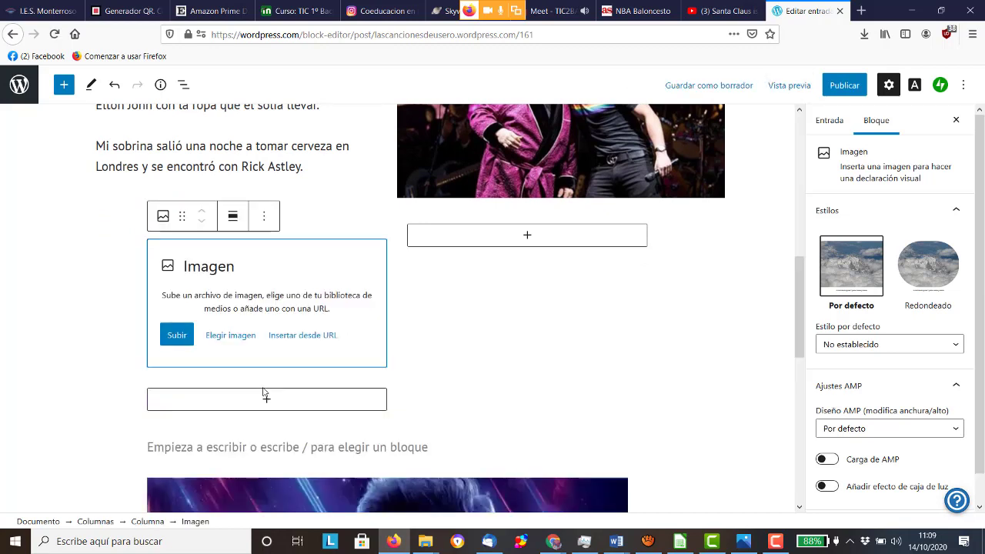
left_click(223, 336)
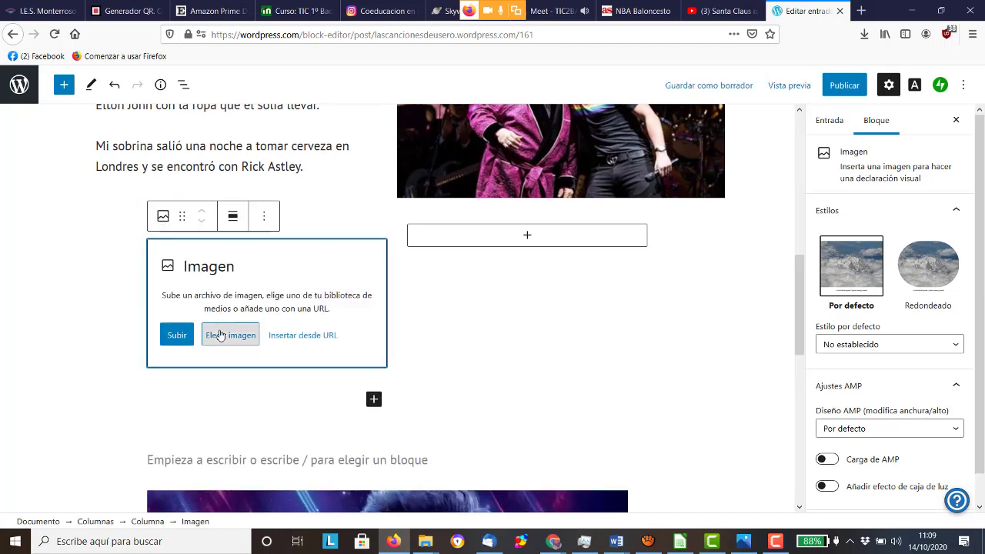
left_click(243, 375)
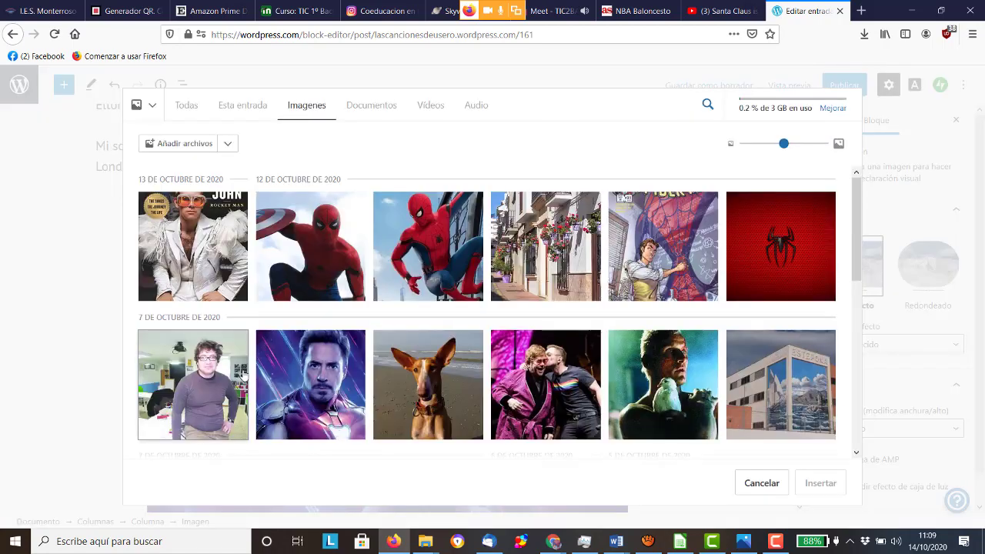
left_click(310, 385)
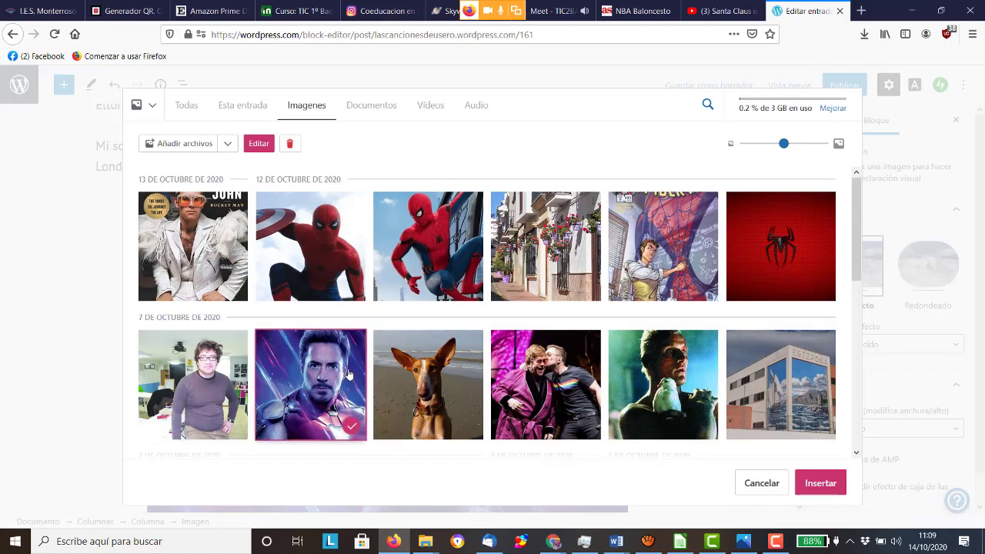
left_click(816, 482)
Step: Delete the large Iron Man image block placed below the columns
scroll(512, 387, "down", 3)
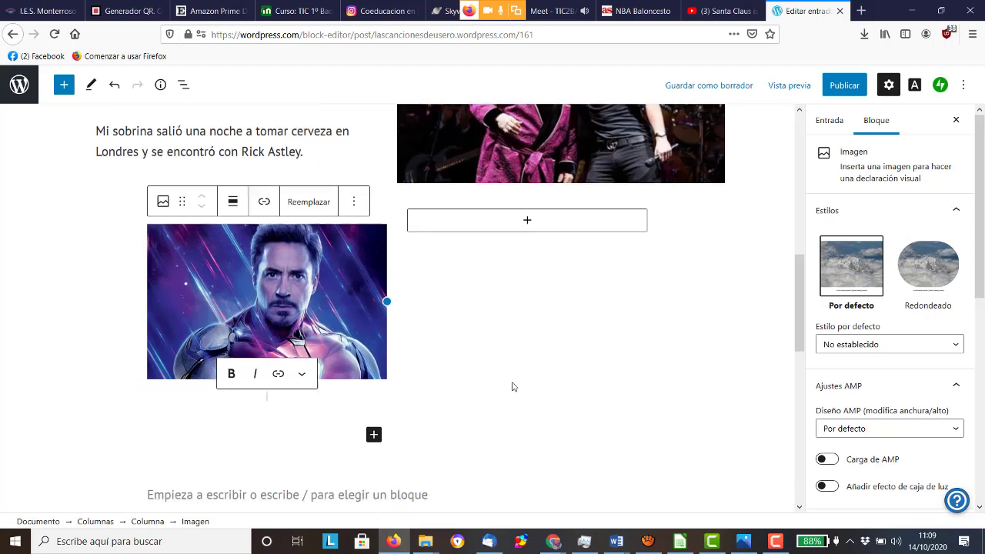
left_click(480, 422)
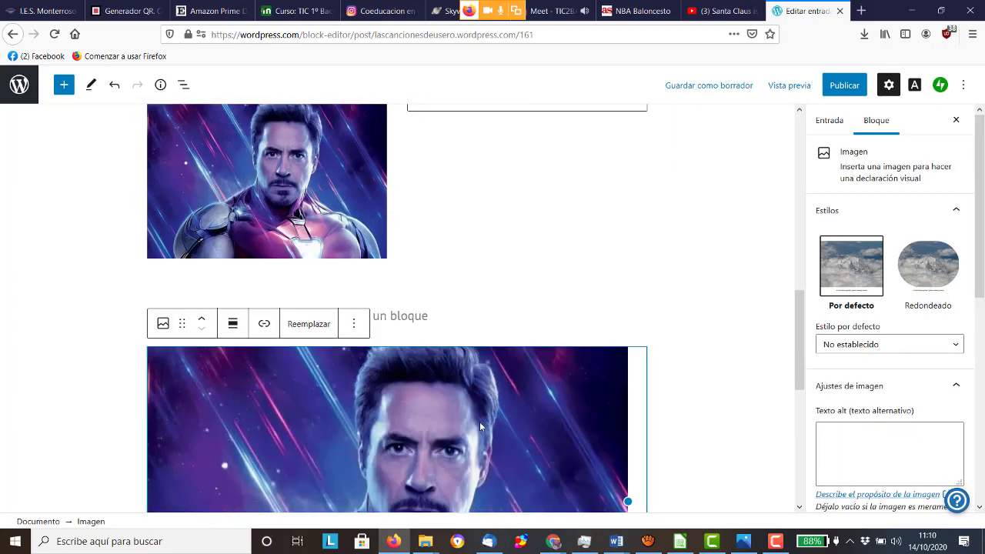
key("Delete")
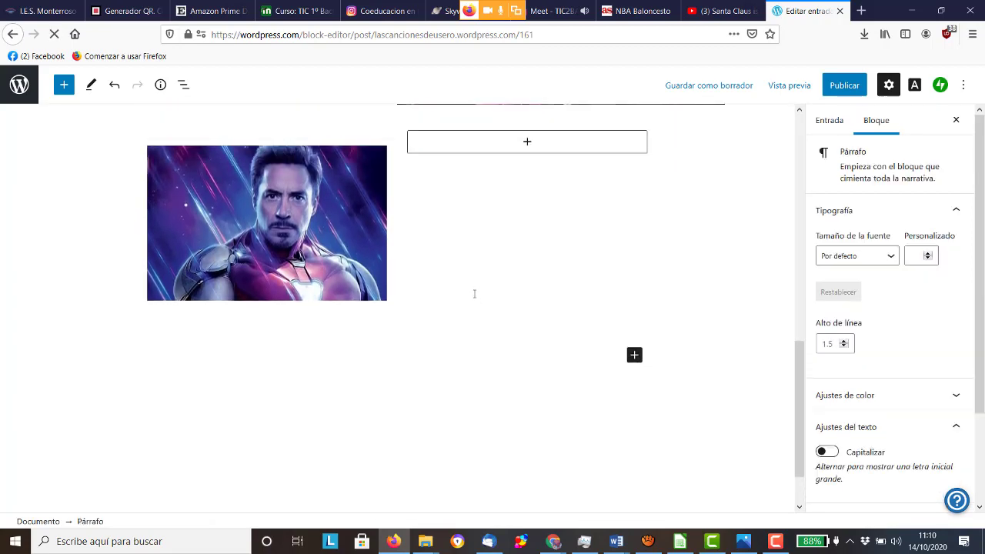
Step: Add a Párrafo block in the second column with the text "Yo soy inevitable." and start a new paragraph below it
scroll(470, 301, "up", 3)
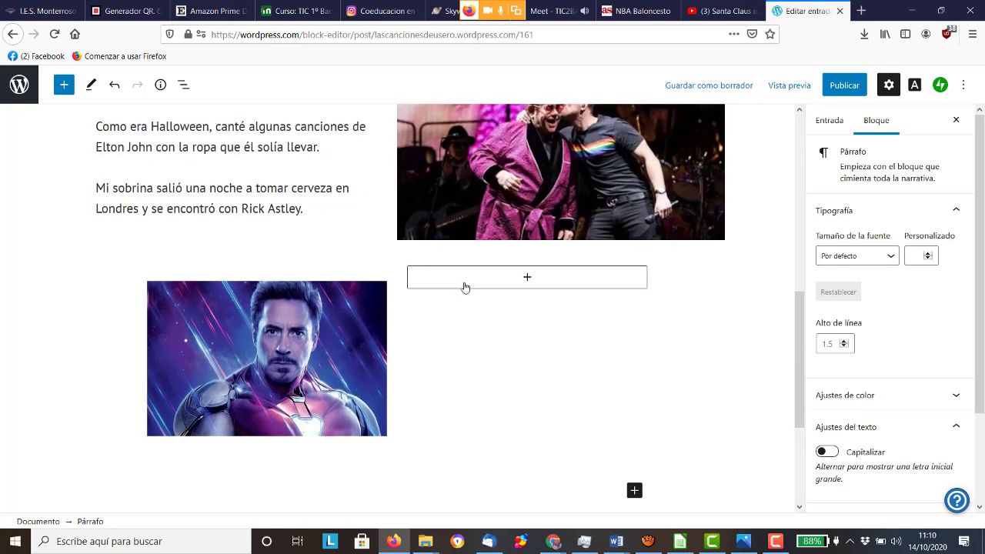
left_click(529, 278)
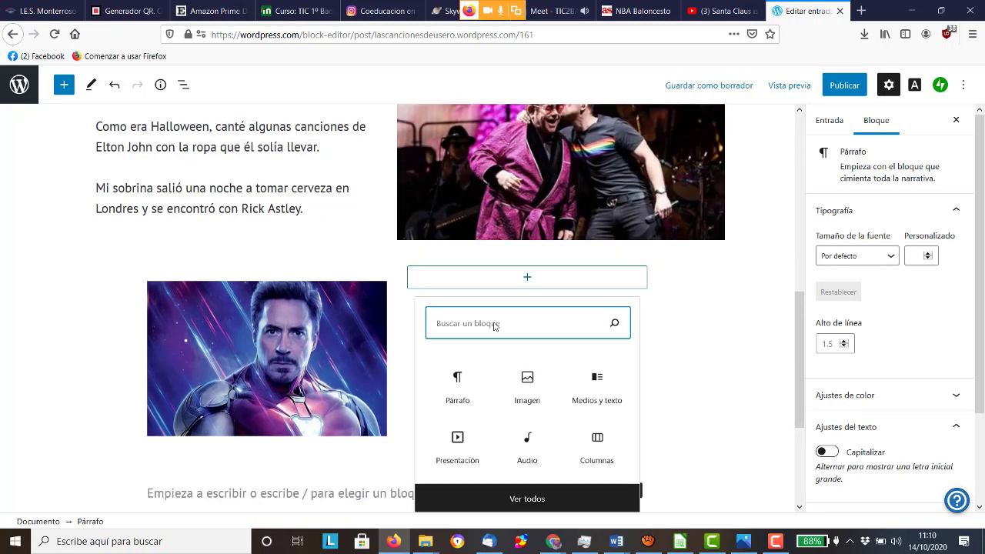
key("Return")
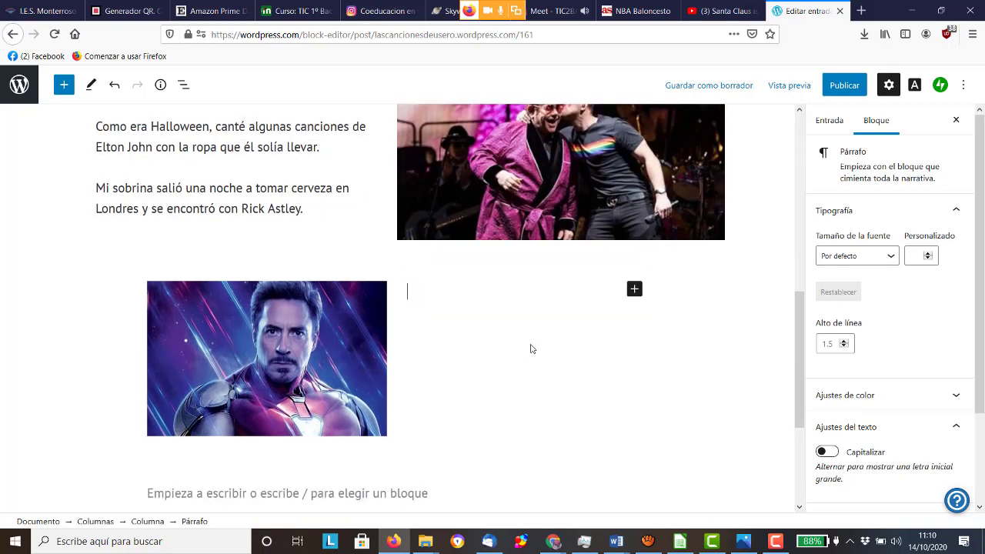
scroll(530, 349, "up", 3)
type("Yo")
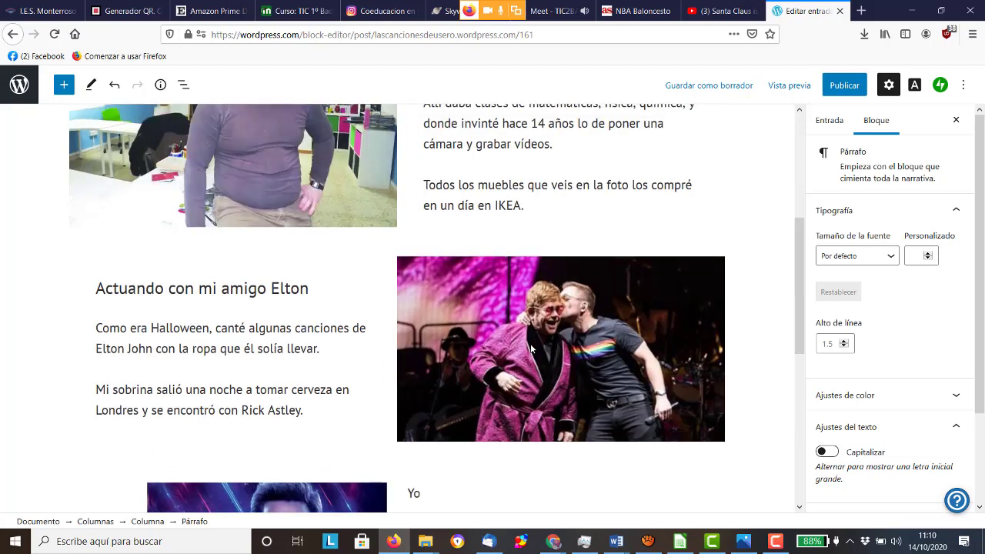
type(" soy inve")
key("BackSpace")
key("BackSpace")
type("eti")
key("BackSpace")
type("vitable.")
key("Return")
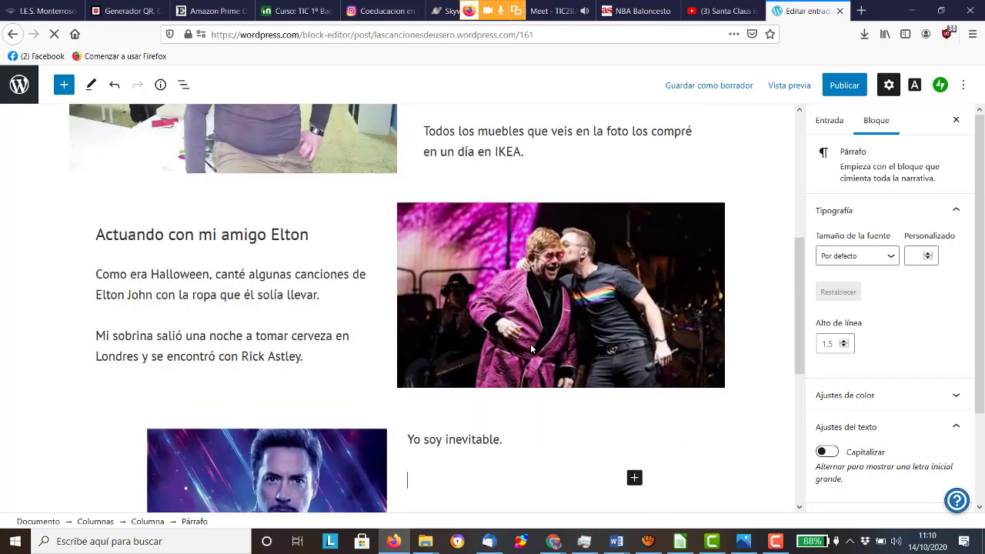
Step: Write "Y yo soy Iron Man." as the second paragraph in the second column of the Columnas block
type("Y y")
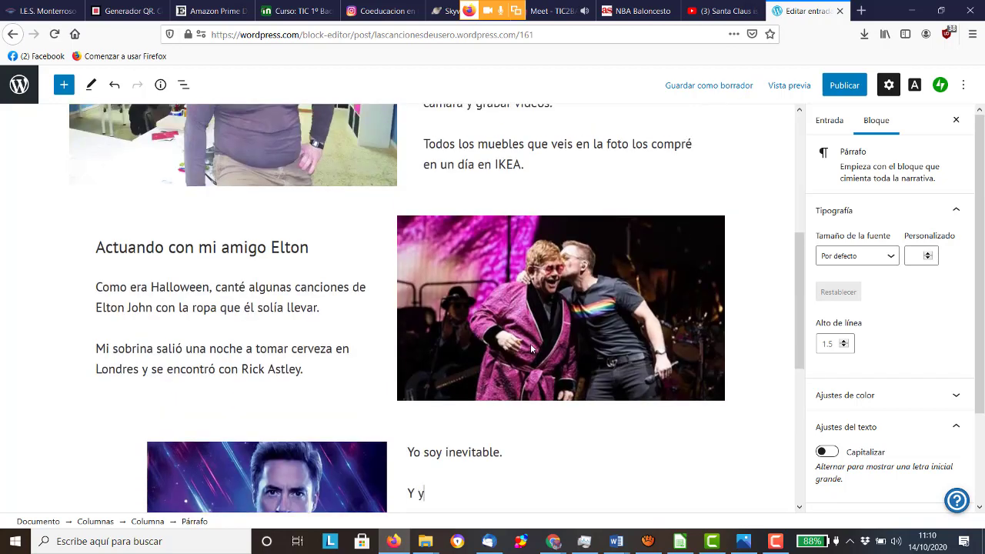
type("o soy Iron Man.")
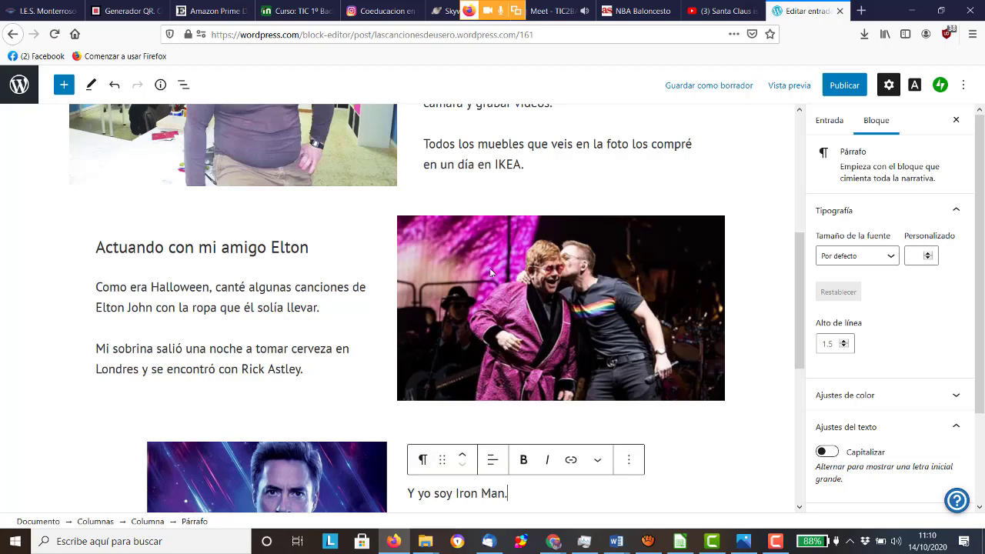
scroll(492, 272, "down", 5)
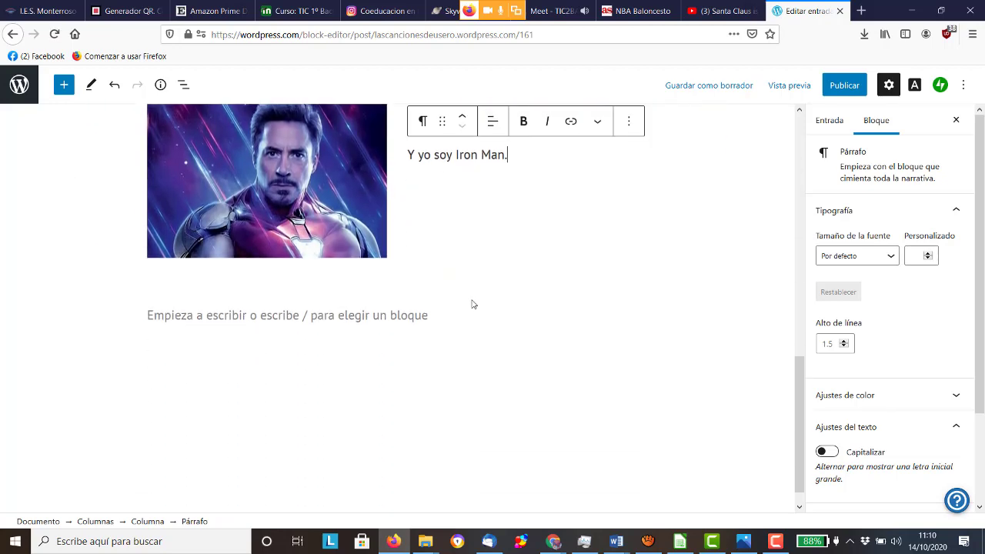
scroll(474, 304, "down", 1)
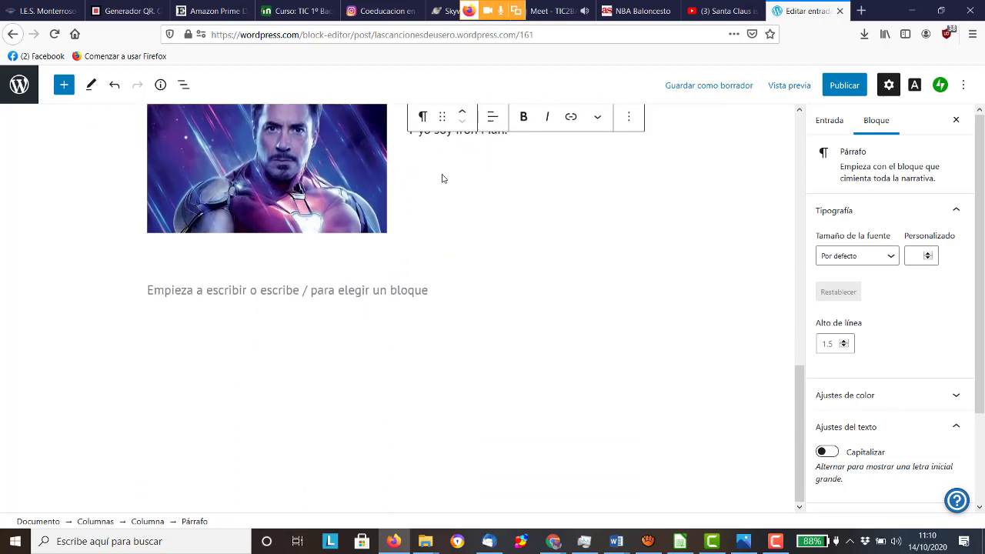
Step: Review the two Medios y texto blocks and the Columnas block with the Iron Man image in the post
scroll(277, 192, "up", 3)
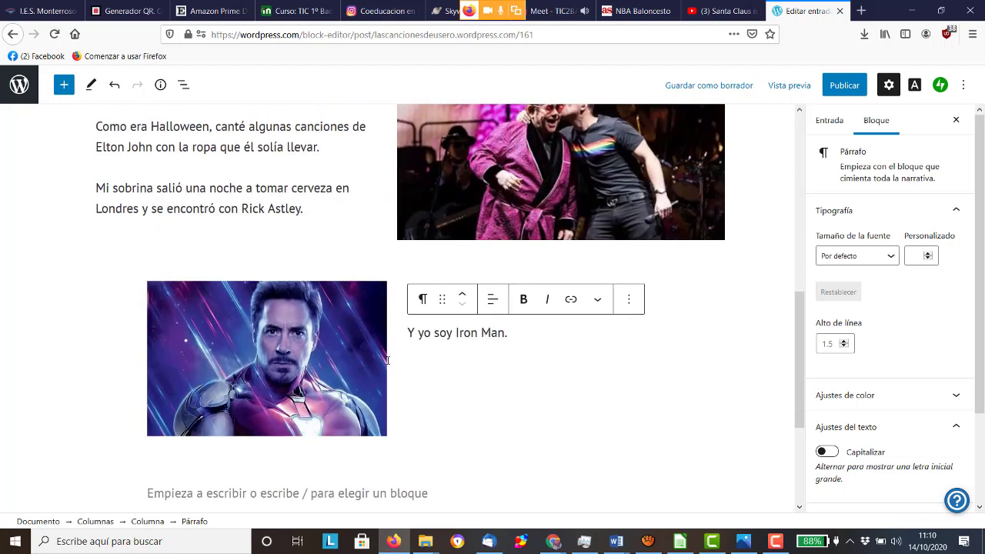
scroll(391, 295, "down", 2)
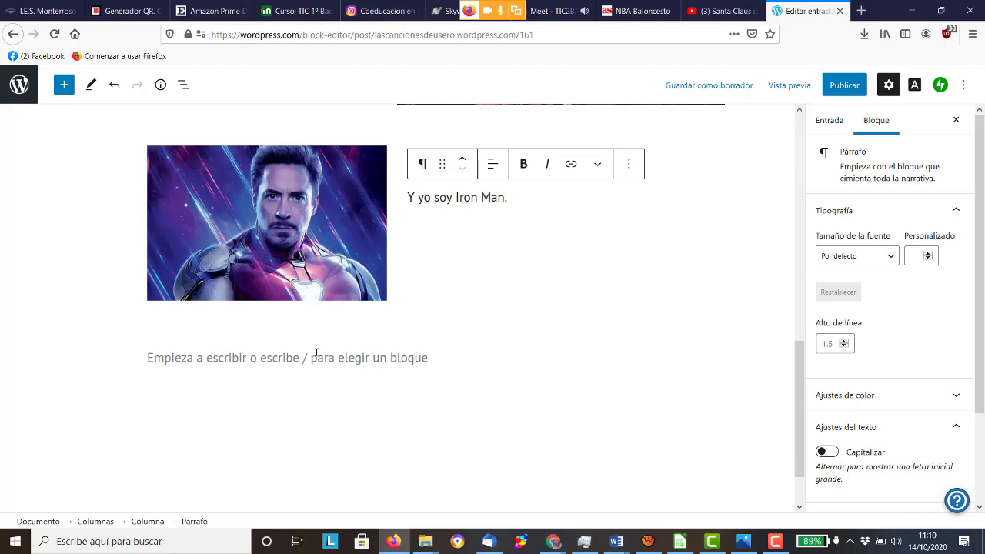
scroll(316, 353, "up", 10)
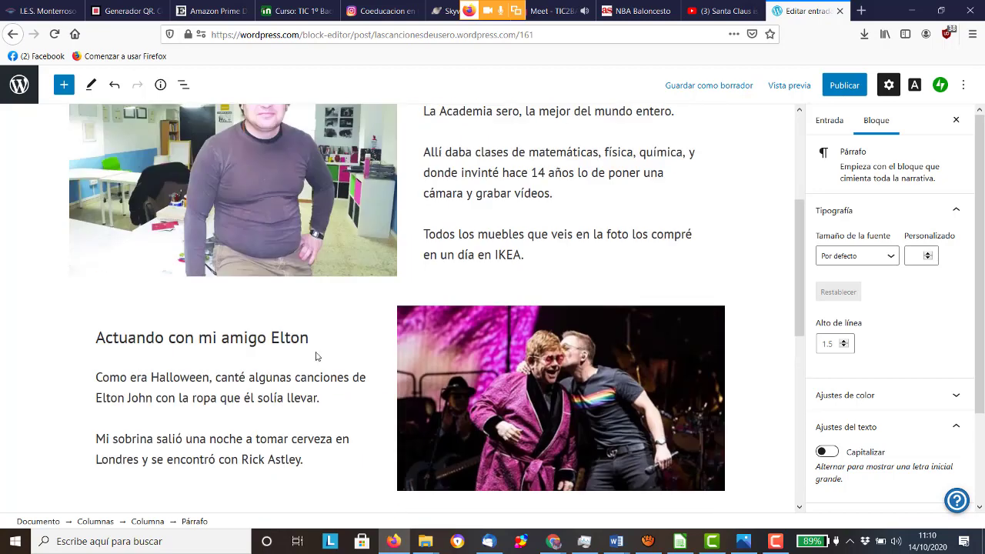
scroll(316, 352, "down", 10)
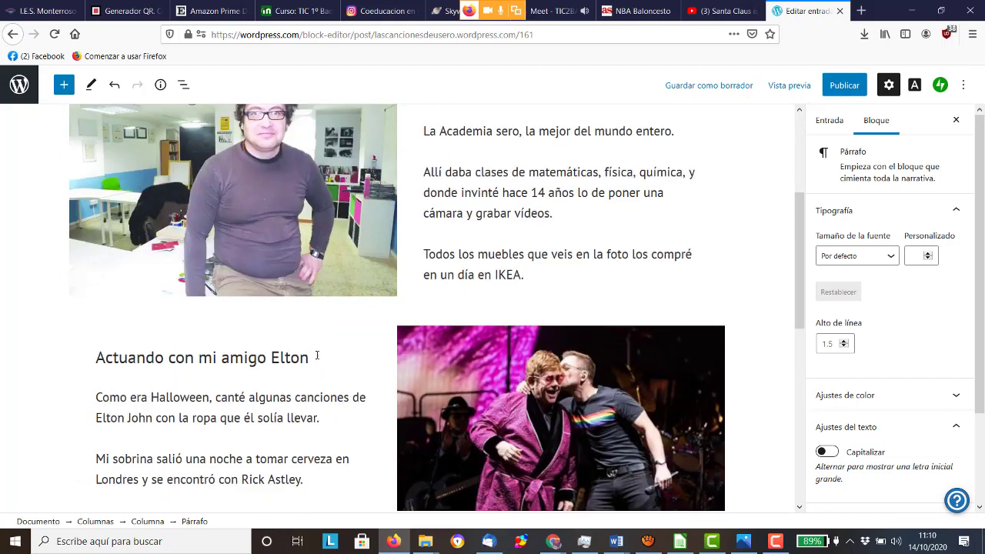
scroll(316, 354, "up", 4)
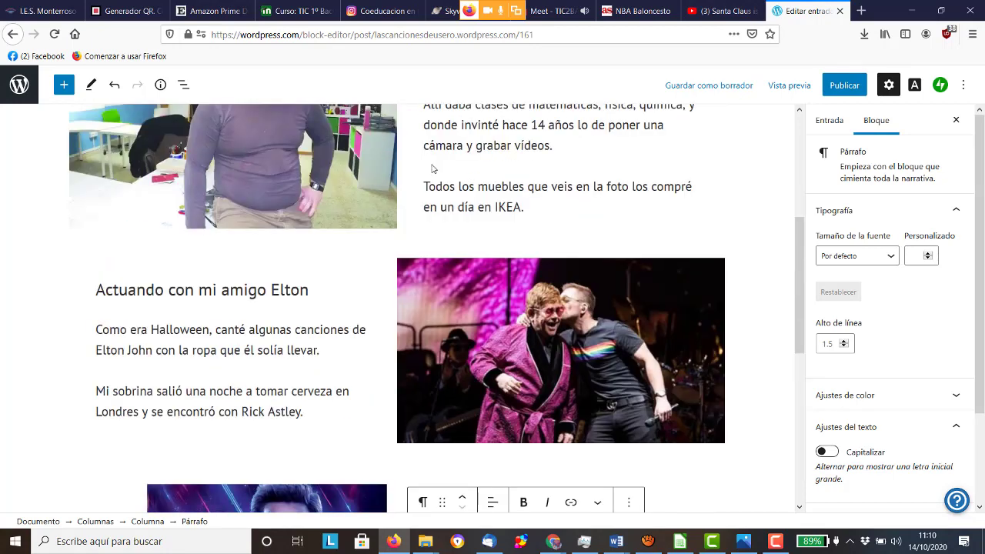
scroll(435, 169, "up", 3)
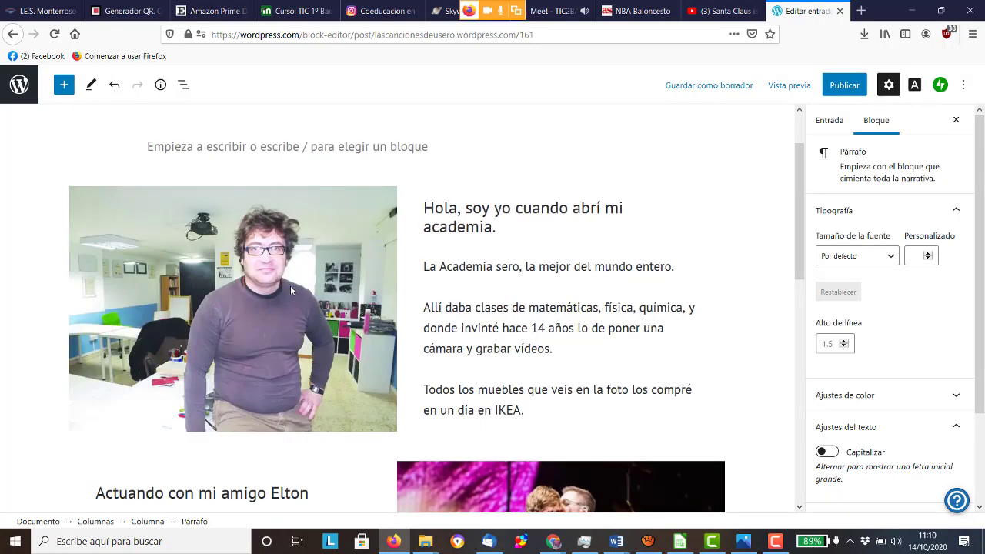
scroll(290, 286, "down", 7)
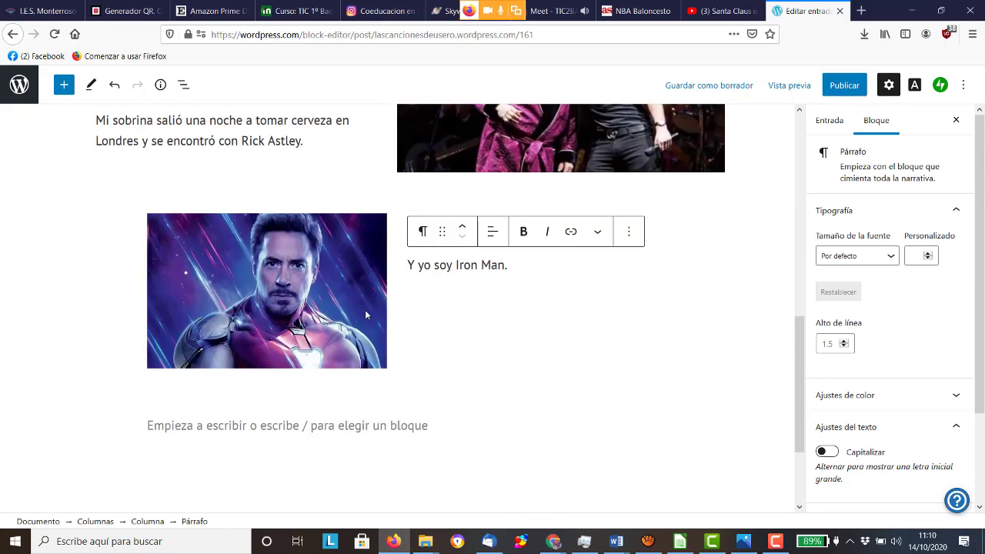
scroll(277, 330, "down", 2)
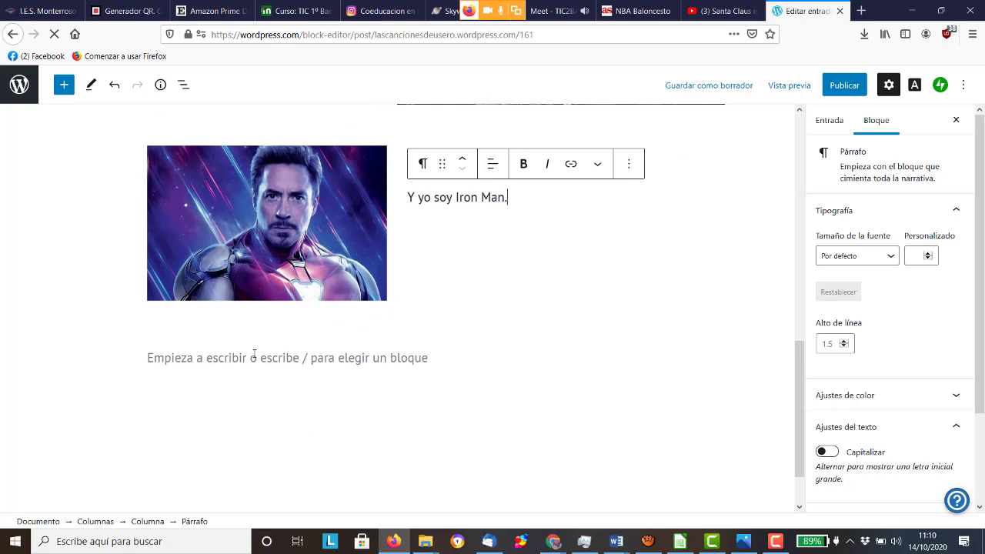
Step: Consult the WORDPRESS topic list in the TIC2BACHTEMARIO Word document and return to the post in the browser
left_click(254, 356)
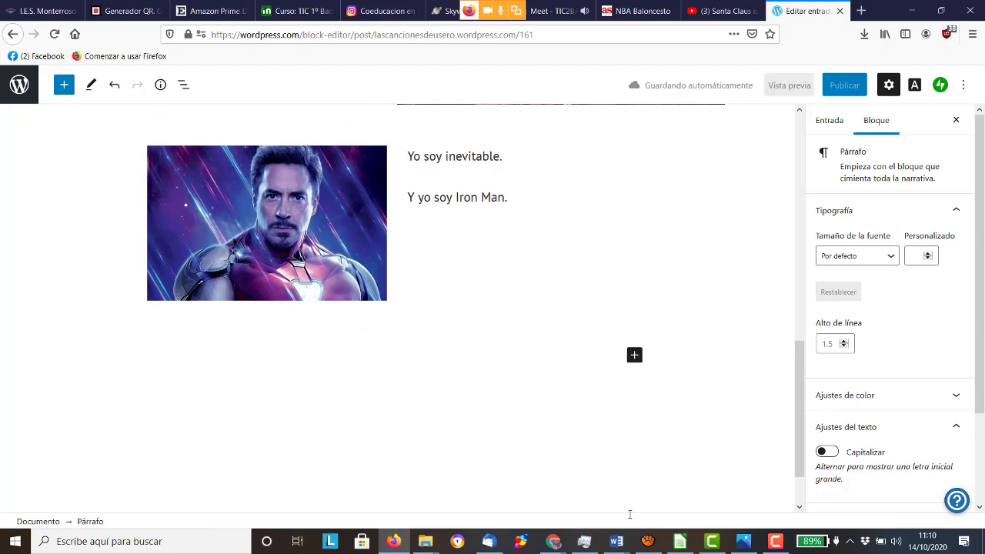
mouse_move(615, 541)
mouse_move(702, 504)
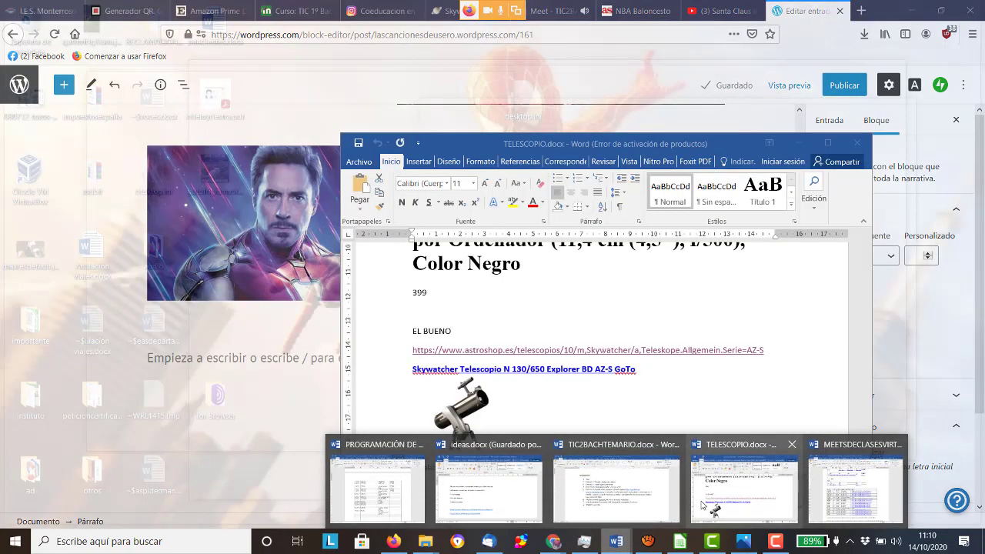
left_click(616, 486)
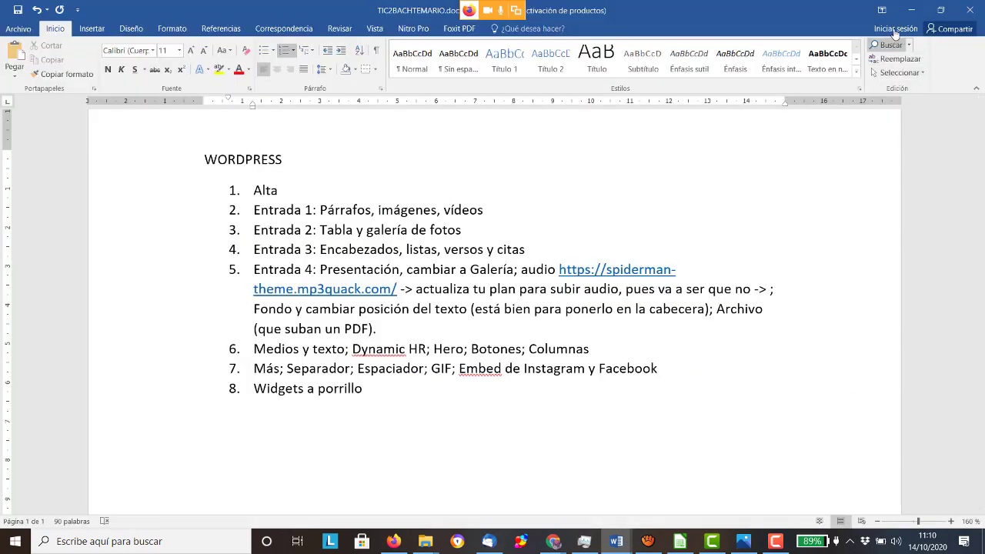
left_click(911, 10)
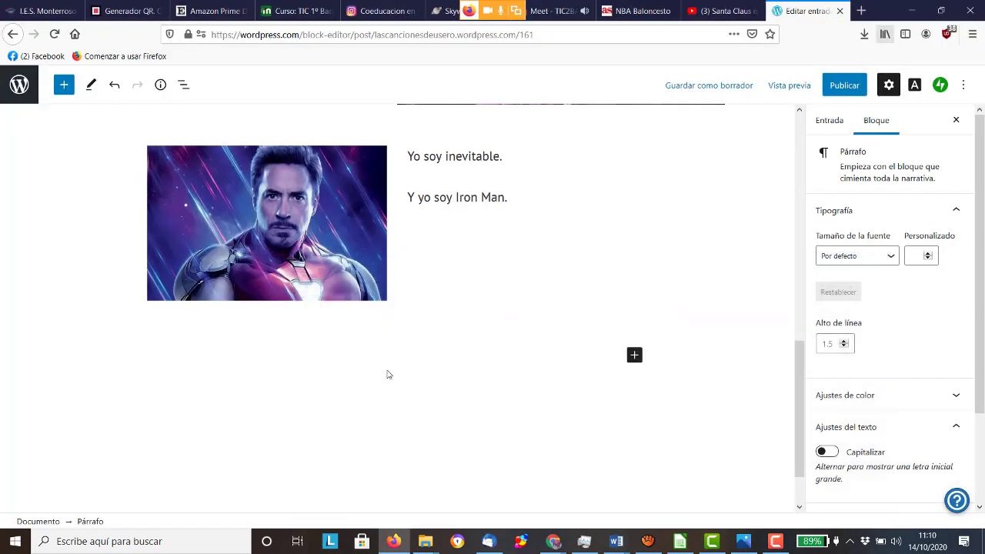
Step: Insert a Dynamic HR block below the Columnas block from the full block library
left_click(634, 355)
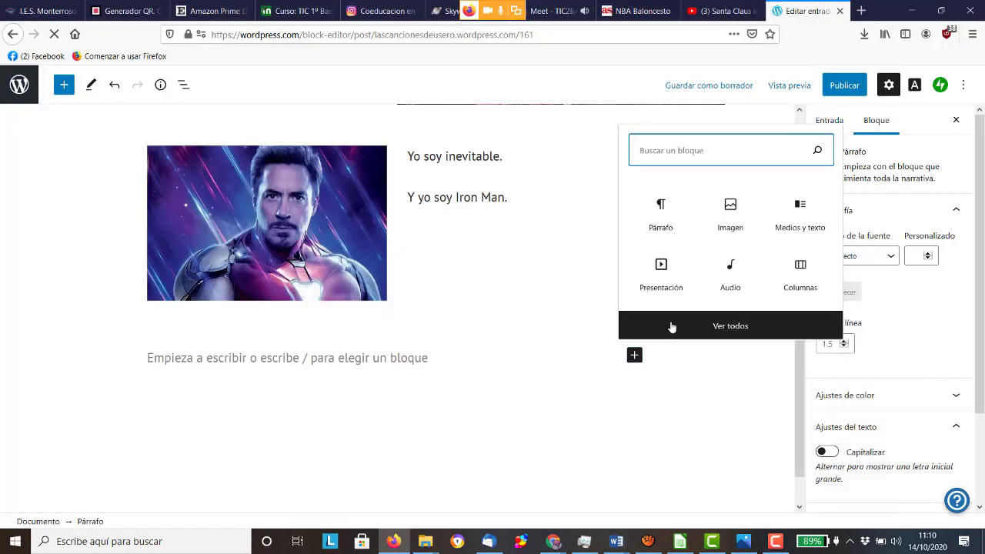
left_click(300, 323)
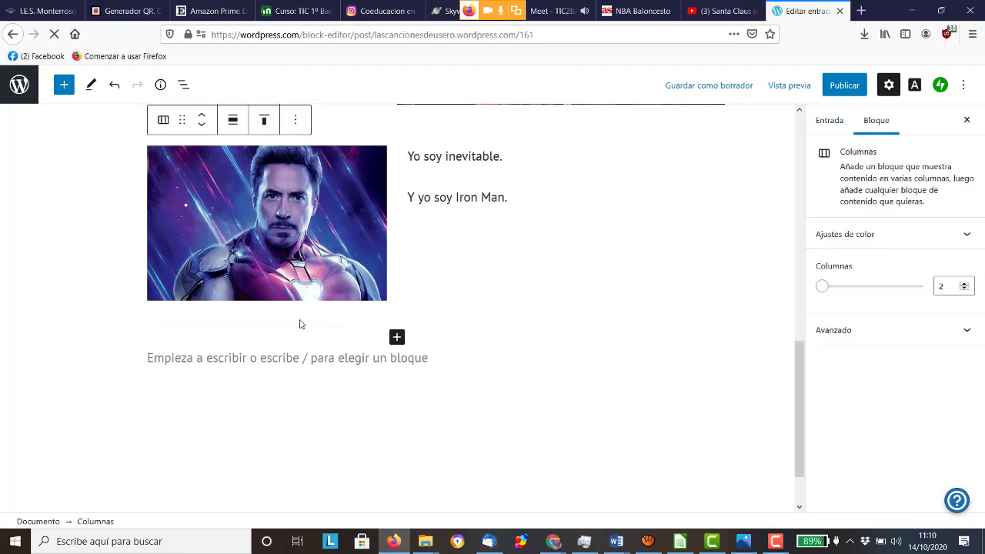
scroll(202, 340, "down", 2)
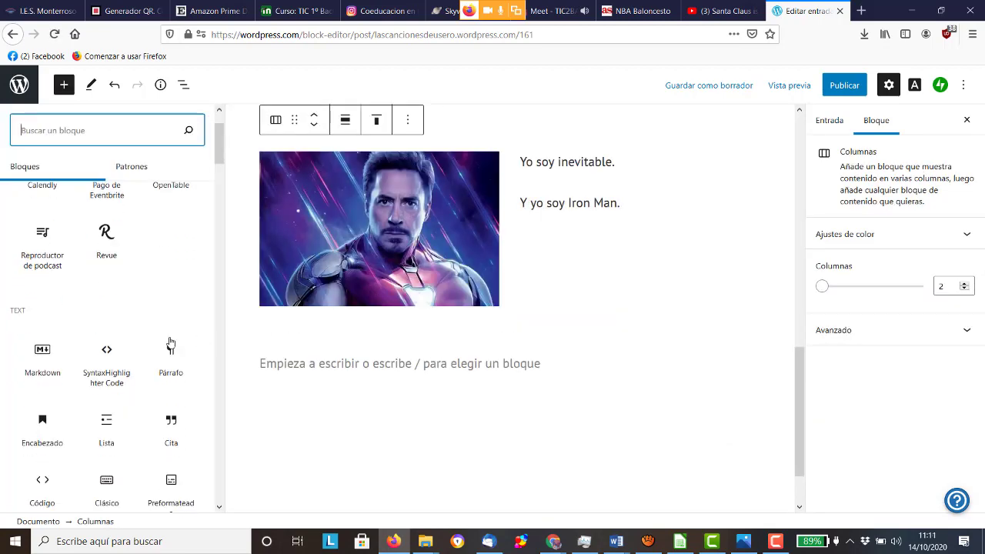
scroll(170, 342, "down", 10)
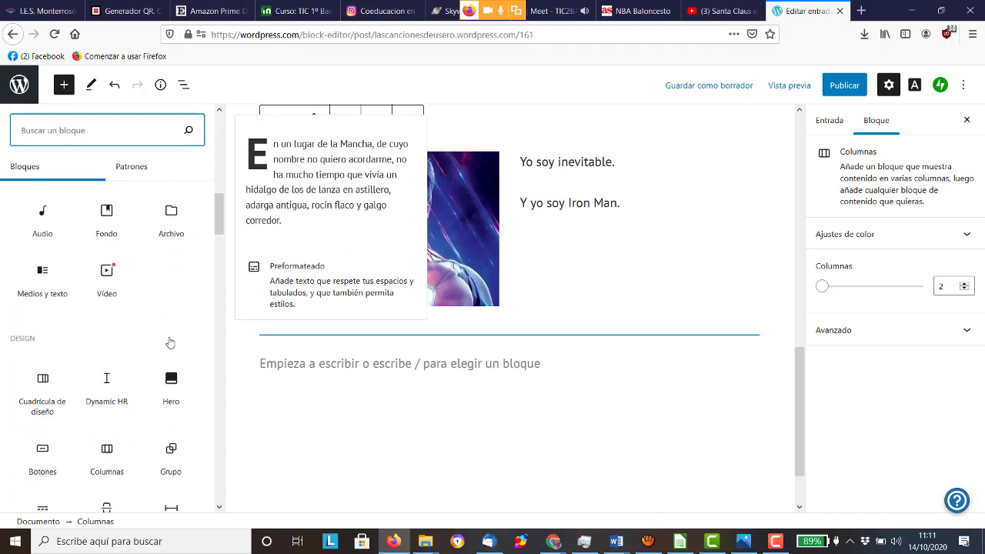
scroll(170, 342, "down", 3)
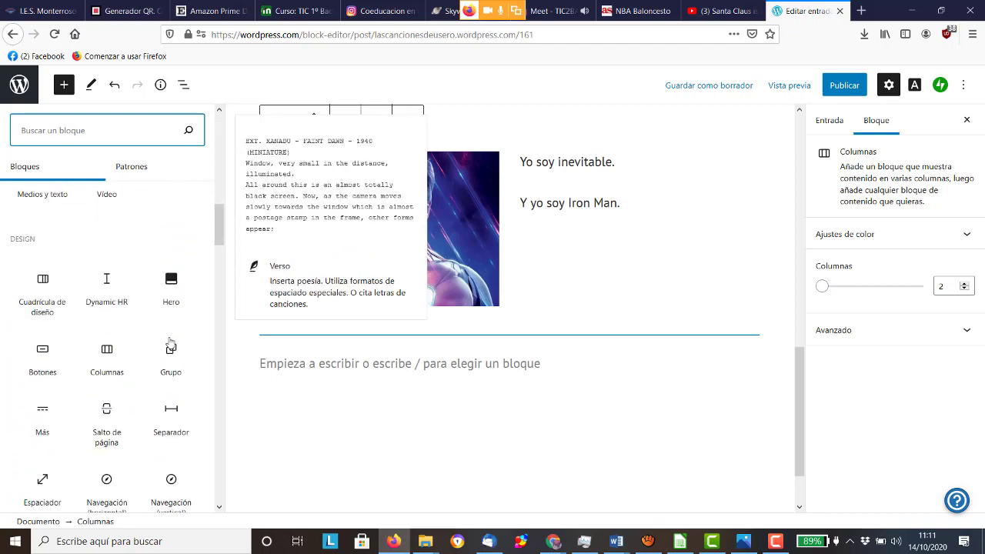
left_click(108, 289)
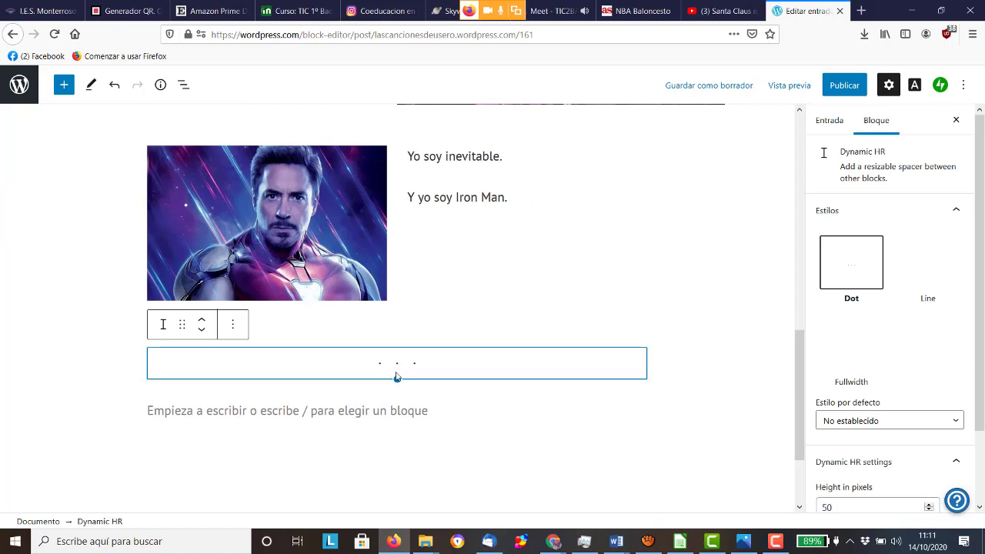
Step: Increase the height of the Dynamic HR block to 70 pixels
left_click(383, 412)
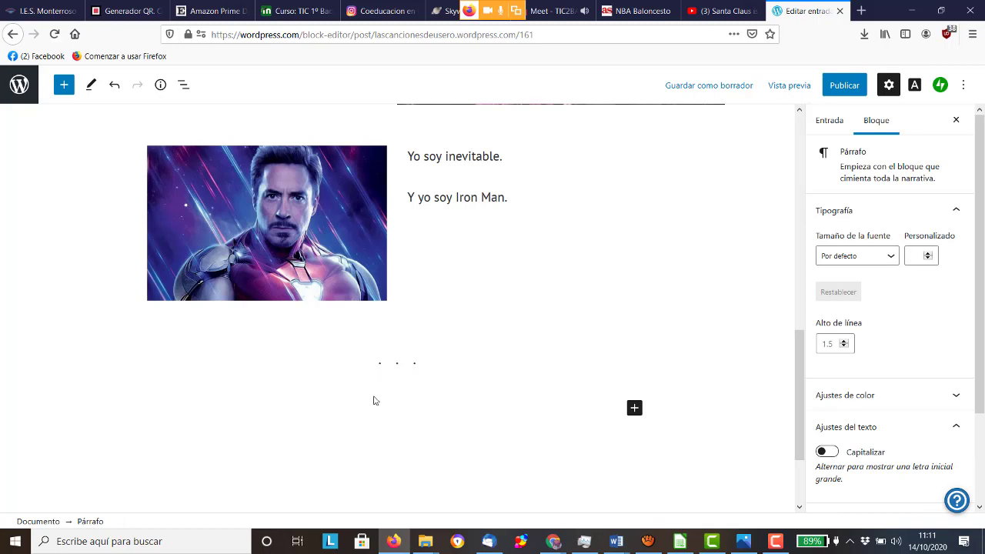
left_click(396, 371)
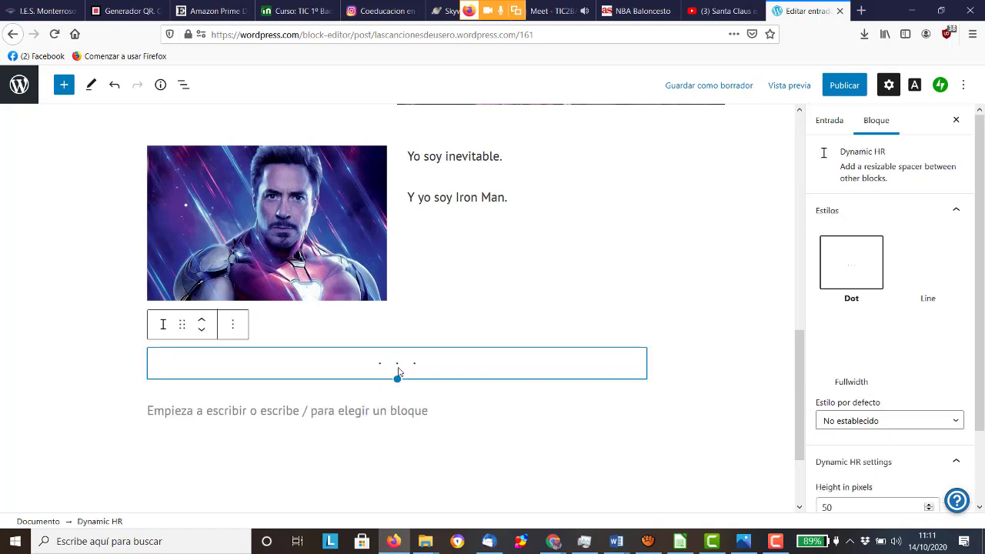
left_click(233, 326)
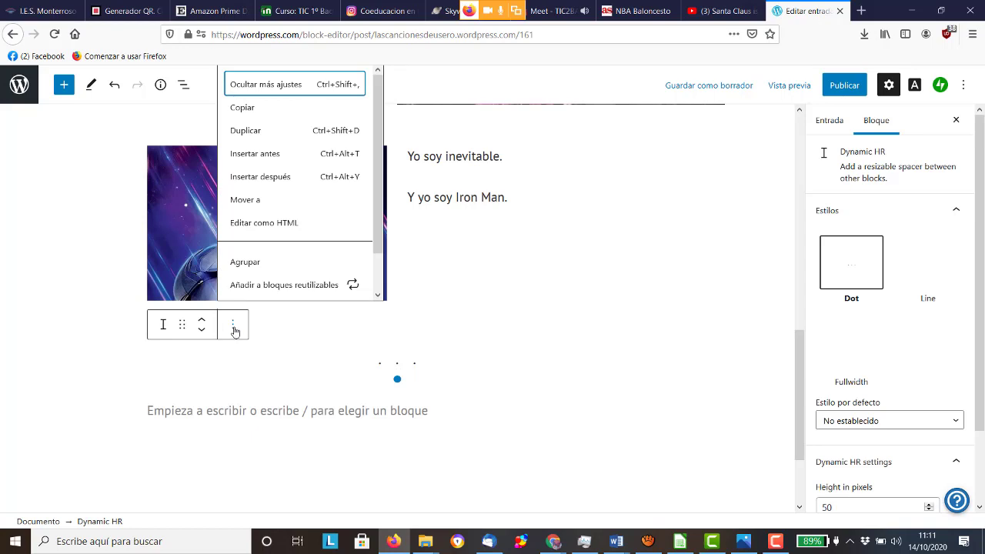
left_click(235, 329)
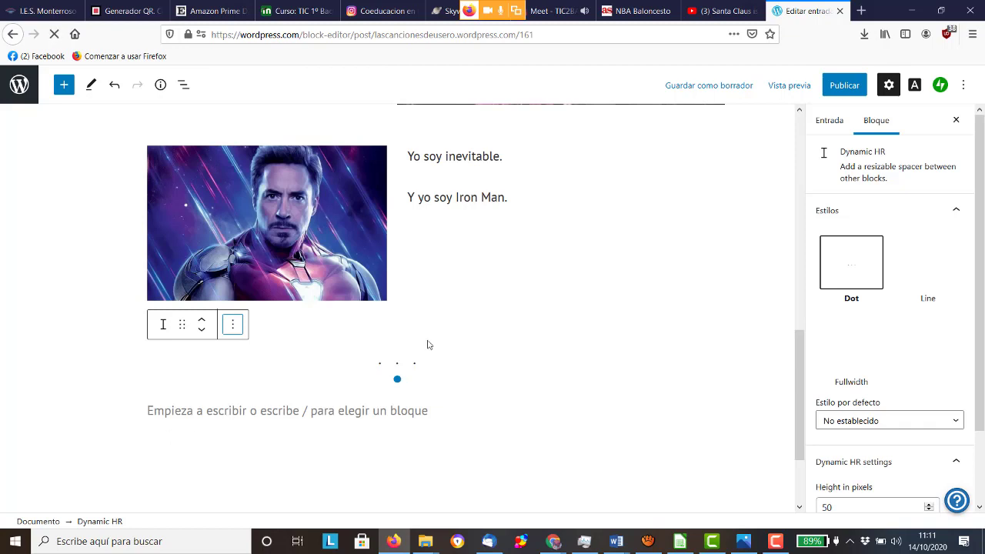
left_click(416, 362)
mouse_move(407, 378)
left_mouse_down()
mouse_move(396, 378)
mouse_move(395, 440)
mouse_move(396, 356)
mouse_move(397, 393)
left_mouse_up()
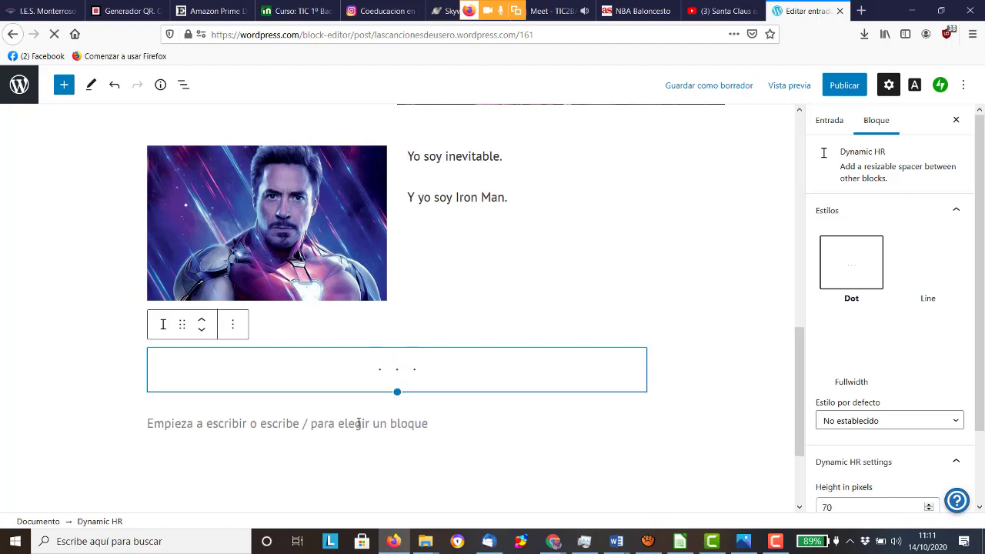
Step: Insert a Hero block from the Design category of the full block library below the Dynamic HR block
left_click(358, 424)
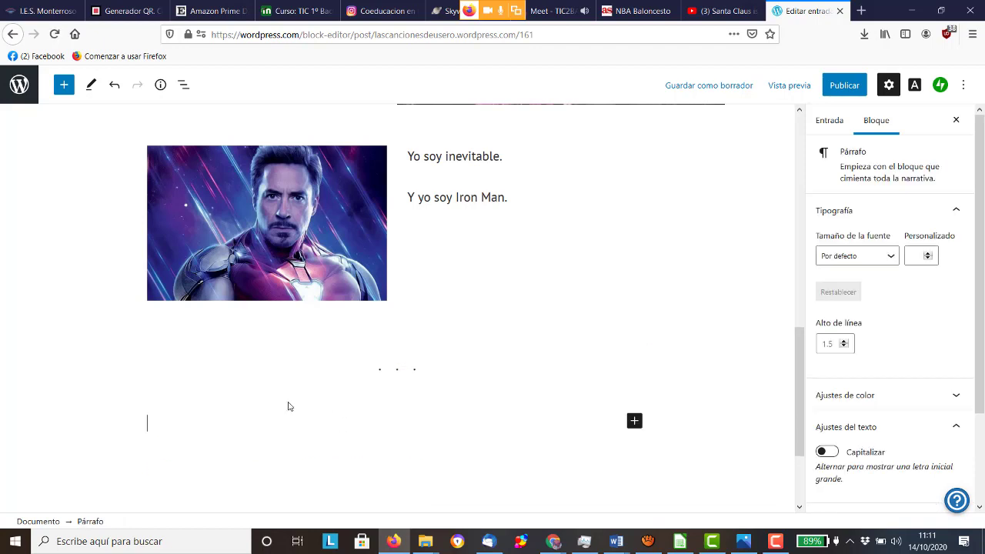
left_click(634, 420)
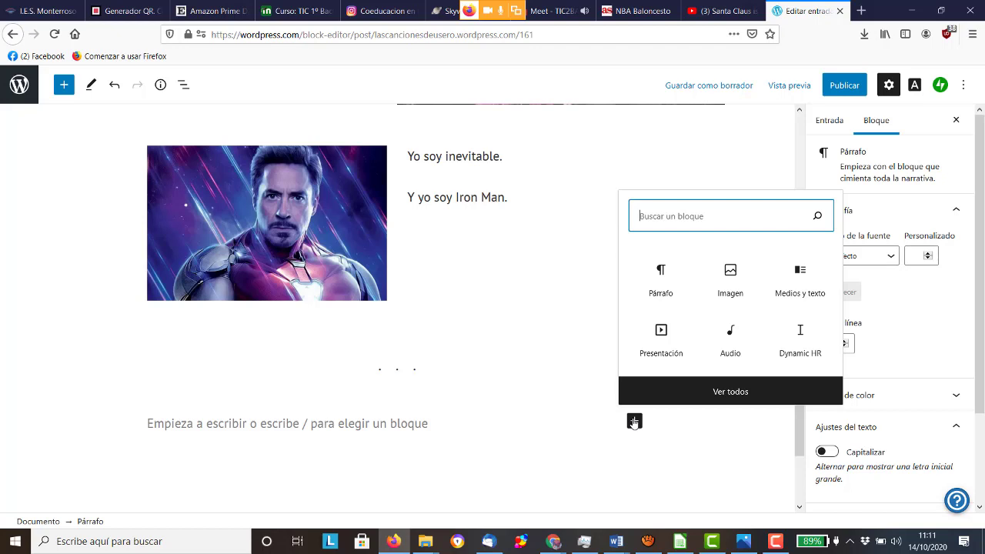
left_click(665, 394)
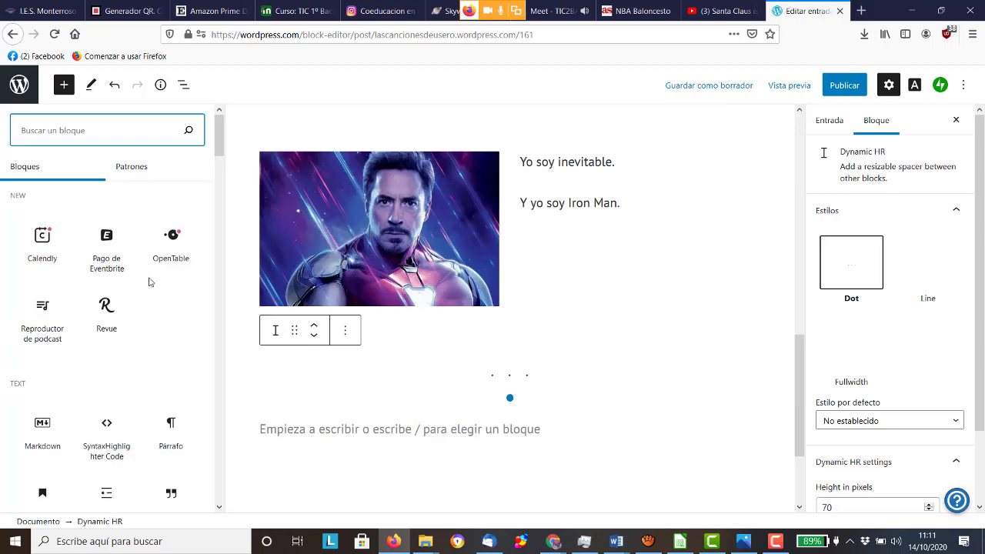
scroll(150, 283, "down", 8)
scroll(150, 284, "down", 10)
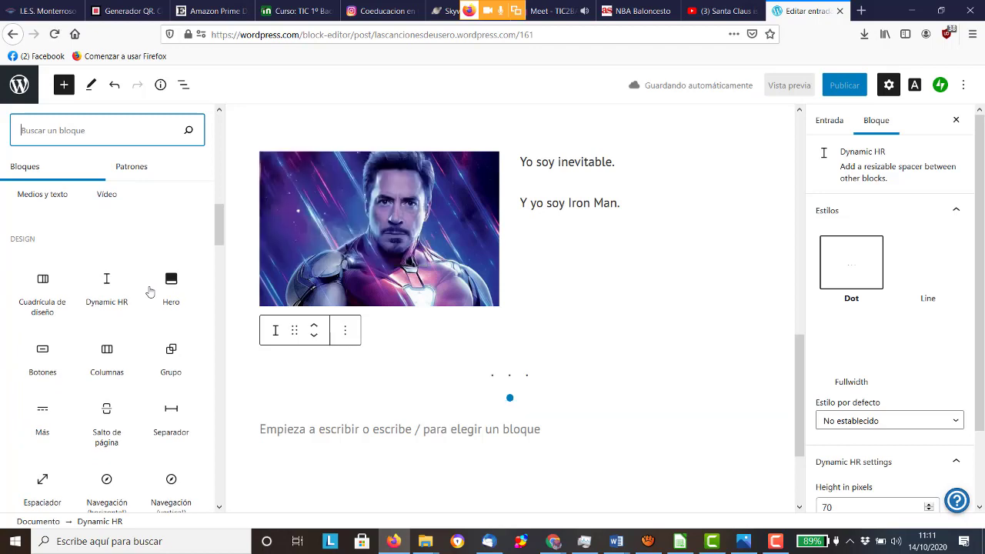
scroll(151, 297, "down", 2)
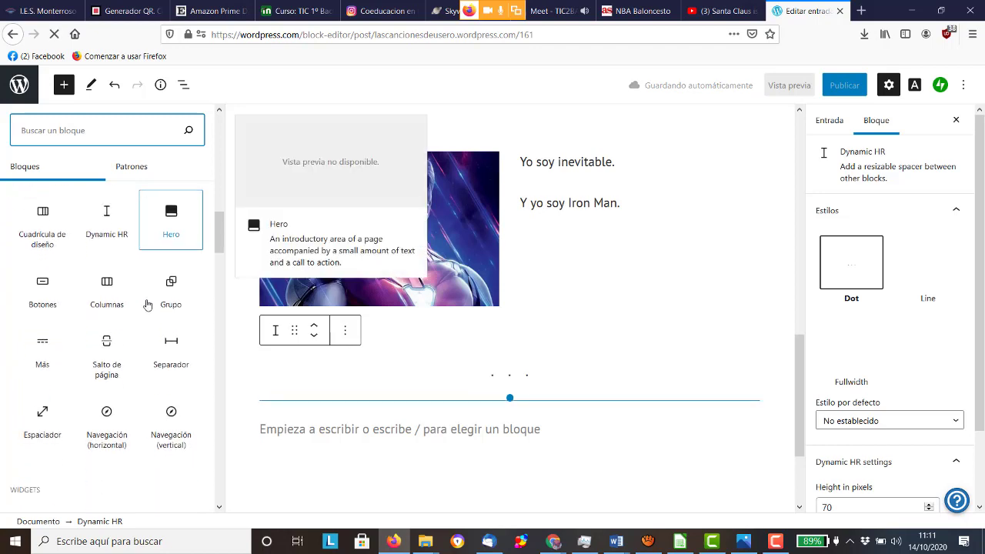
scroll(149, 302, "up", 4)
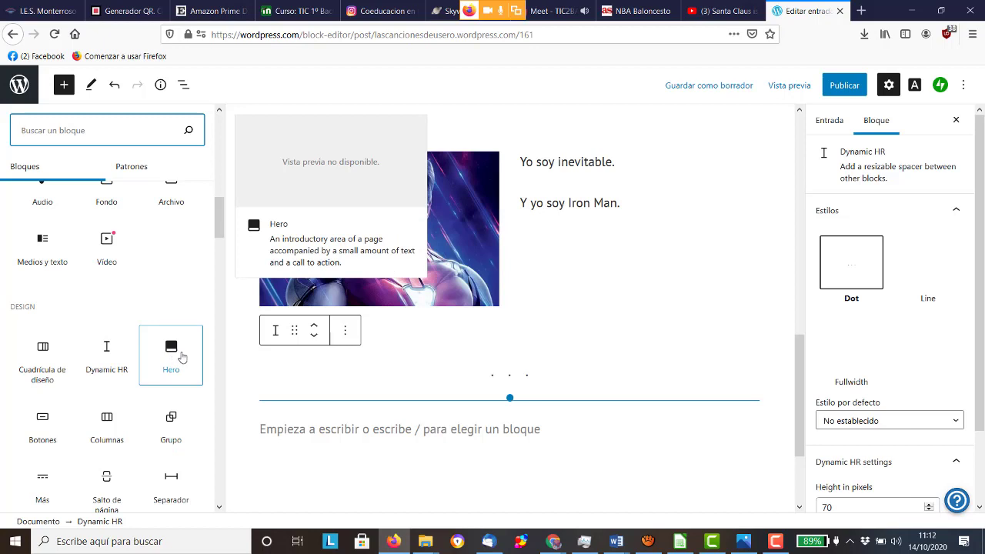
left_click(182, 357)
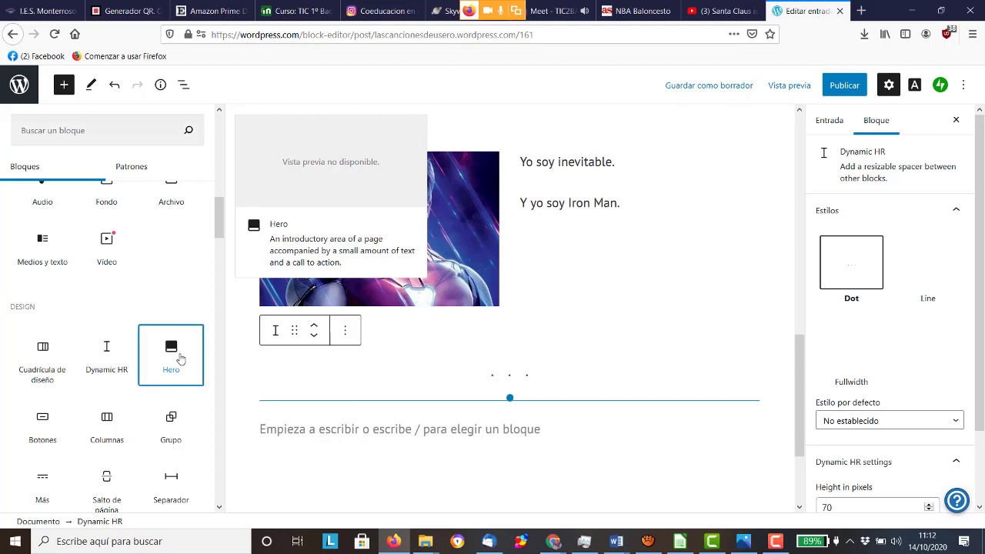
left_click(185, 360)
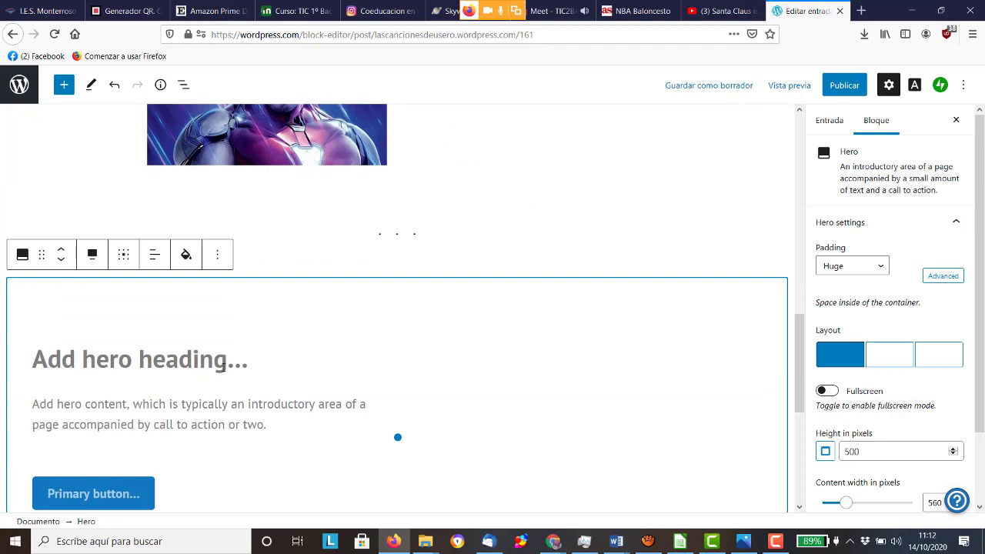
Step: Enter the hero heading "¿Quieres qeu tu celebración sea algo inolvidable?" and start the hero content text with "Desde"
left_click(226, 362)
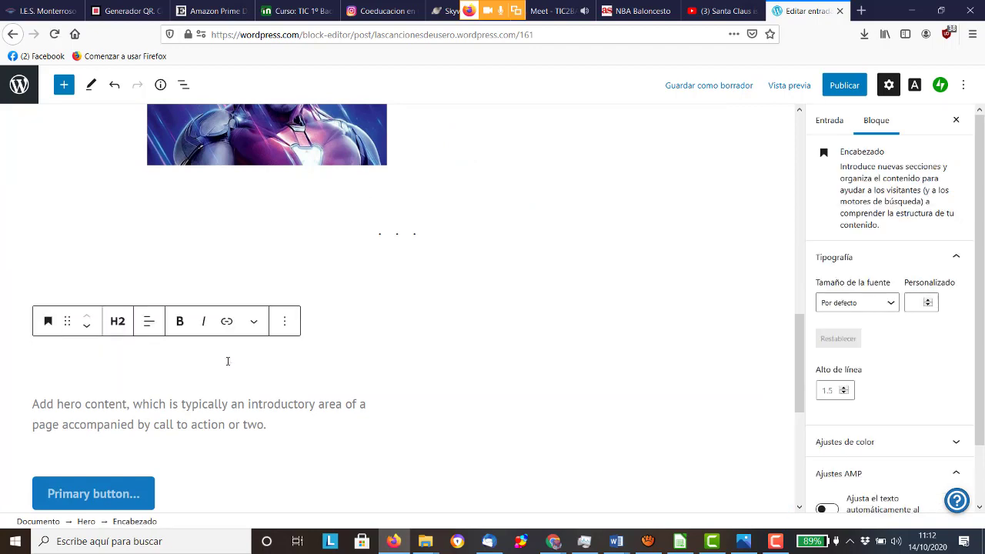
type("¿Q")
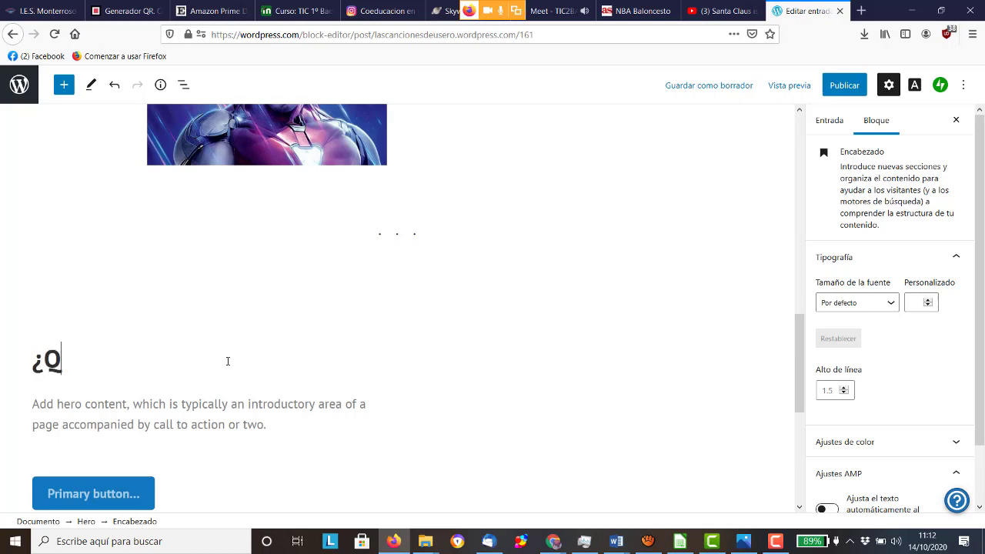
type("uieres qeu tu celebración sea algo inolvidable")
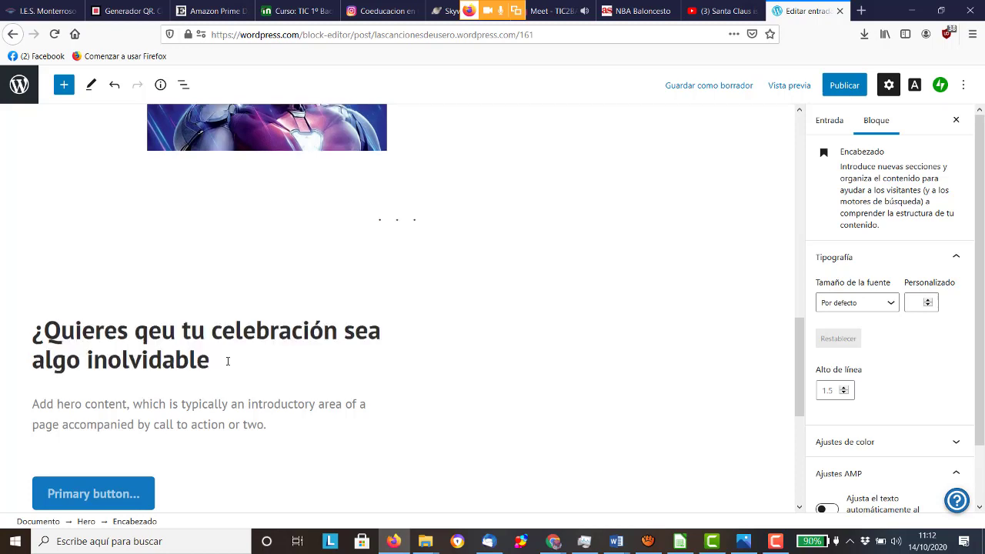
type("?")
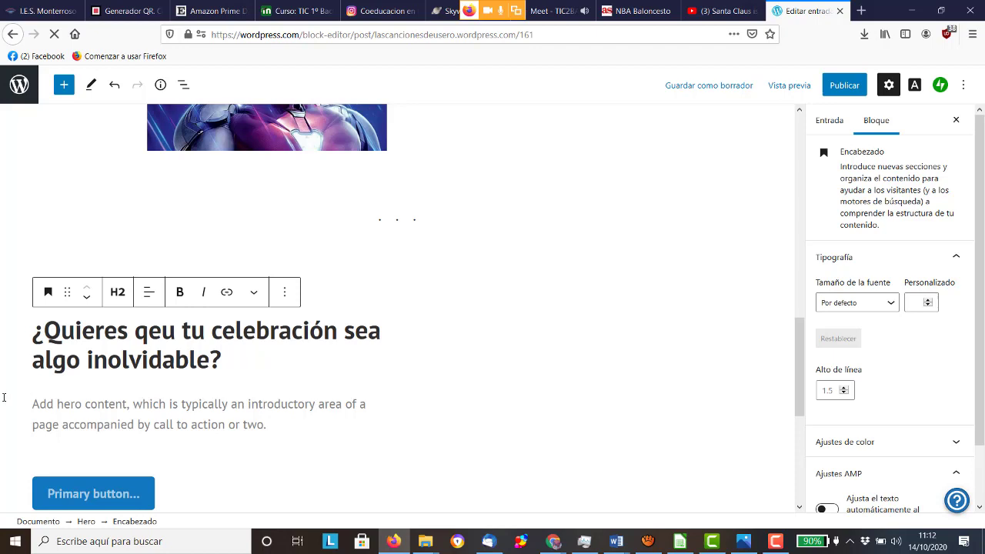
left_click(36, 411)
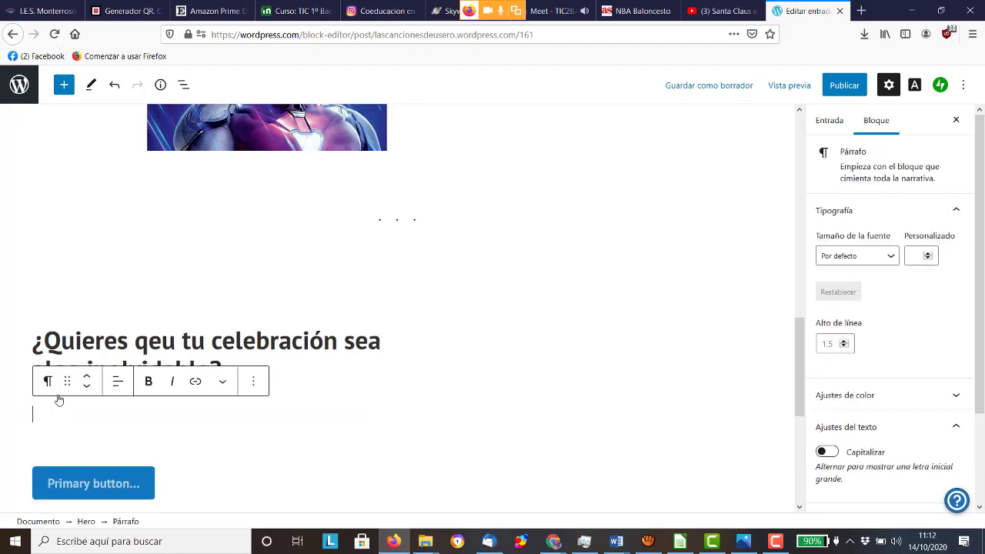
mouse_move(58, 400)
type("Desde")
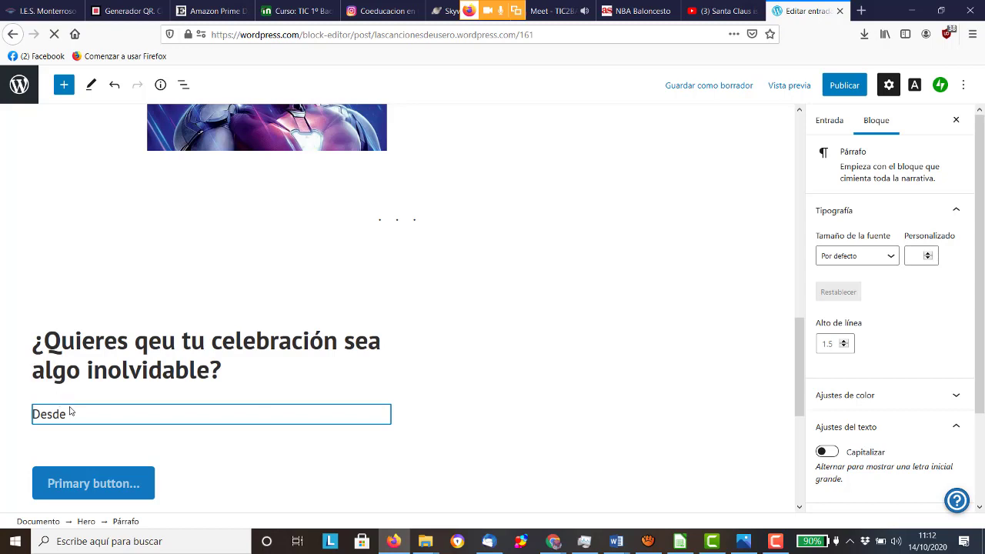
Step: Correct the misspelled second word of the hero heading to "que"
left_click(170, 346)
key("BackSpace")
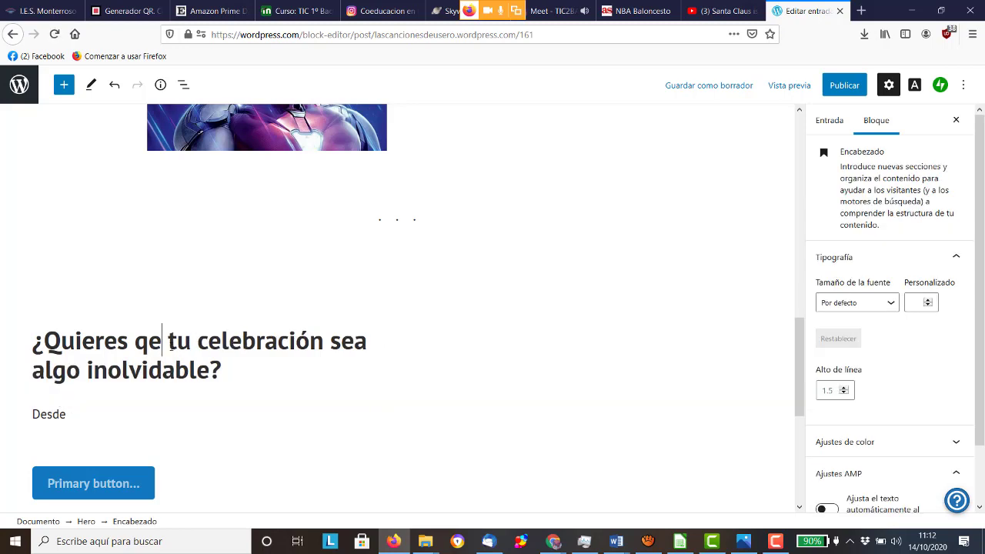
scroll(167, 329, "up", 10)
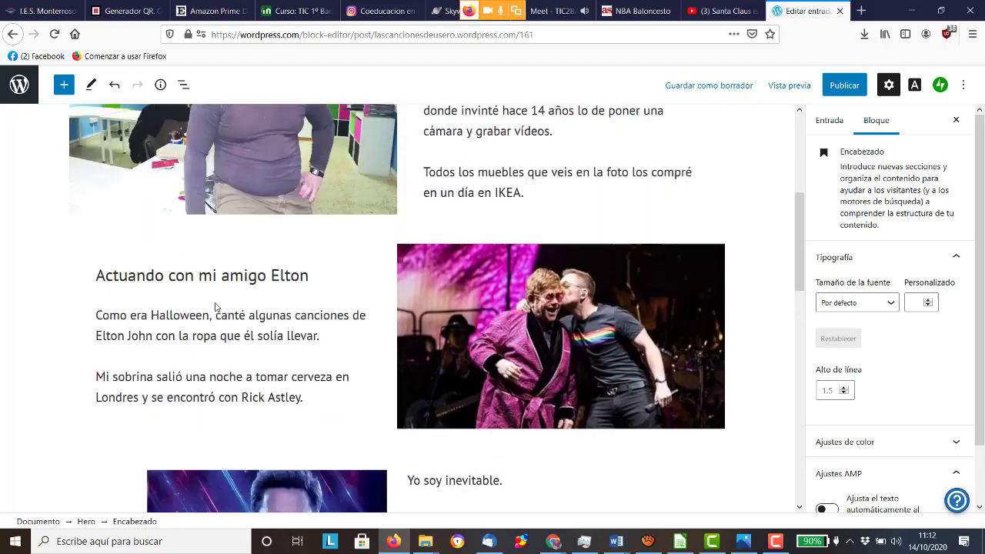
scroll(354, 192, "up", 1)
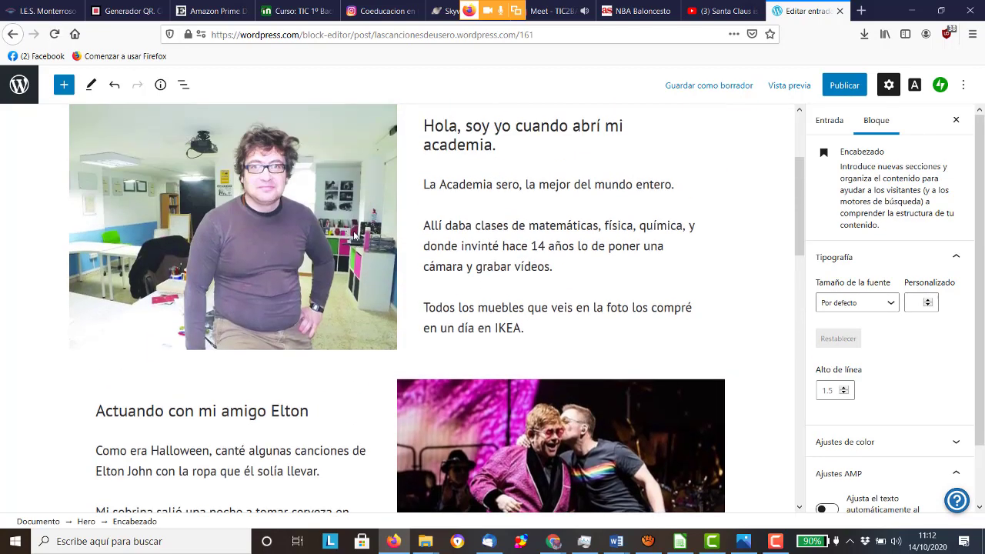
scroll(355, 241, "down", 2)
scroll(355, 241, "down", 5)
scroll(213, 412, "down", 2)
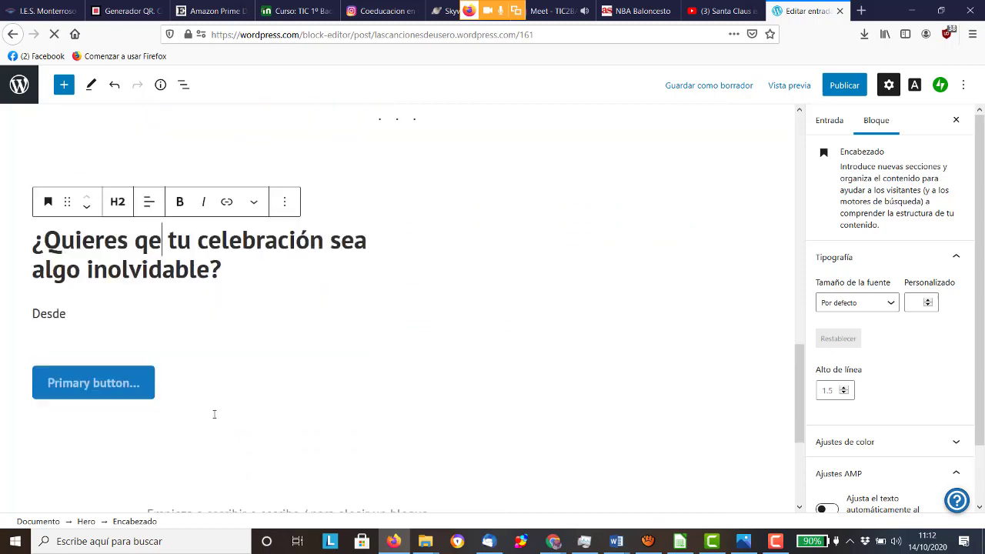
scroll(172, 395, "up", 3)
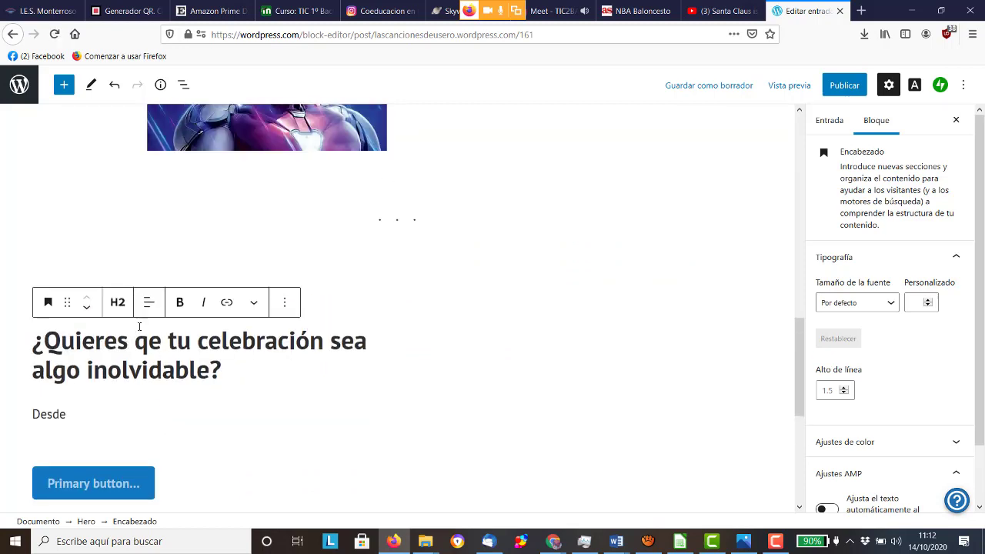
key("BackSpace")
type("ue")
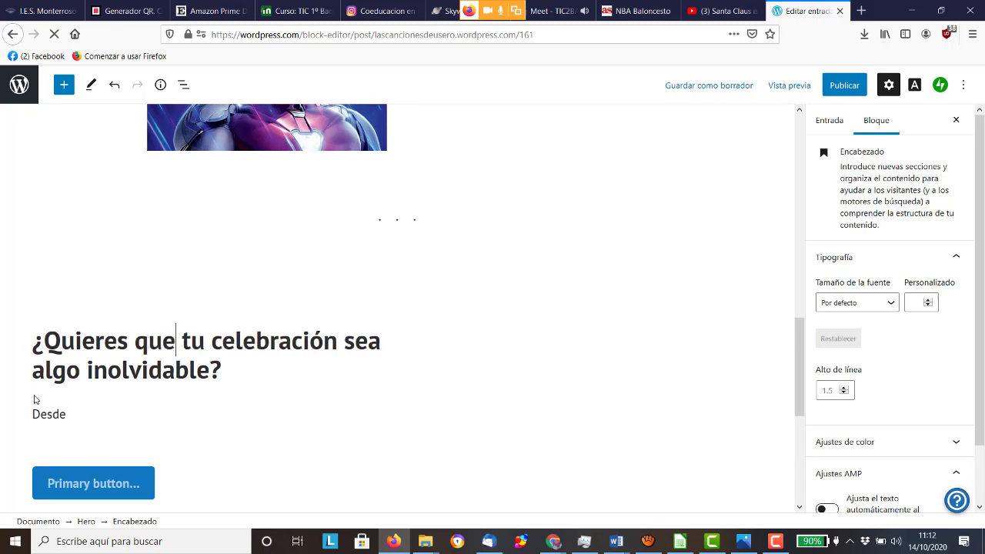
Step: Continue the hero content after "Desde" with "las canciones más actuales hasta los éxitos de siempre (olvídate de la música española),"
left_click(76, 417)
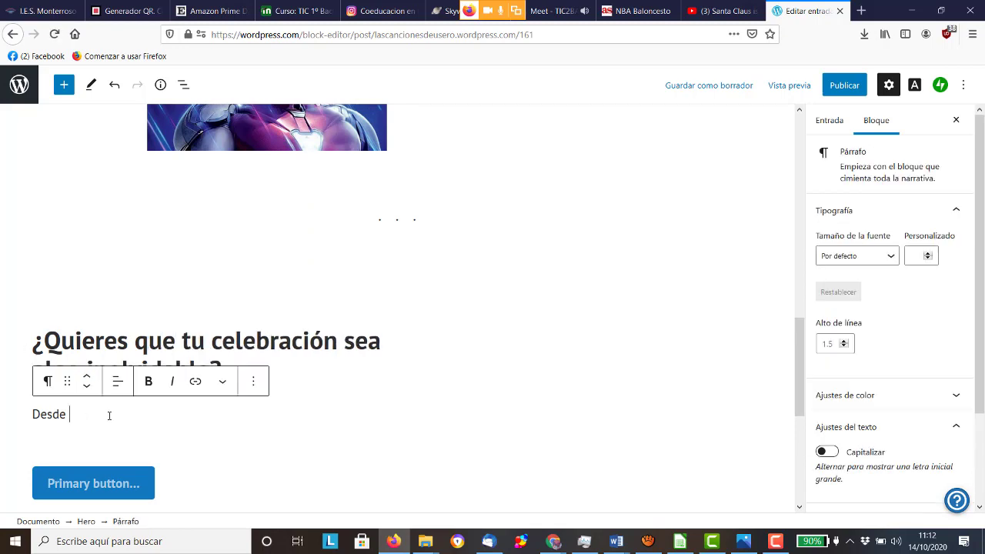
type("l")
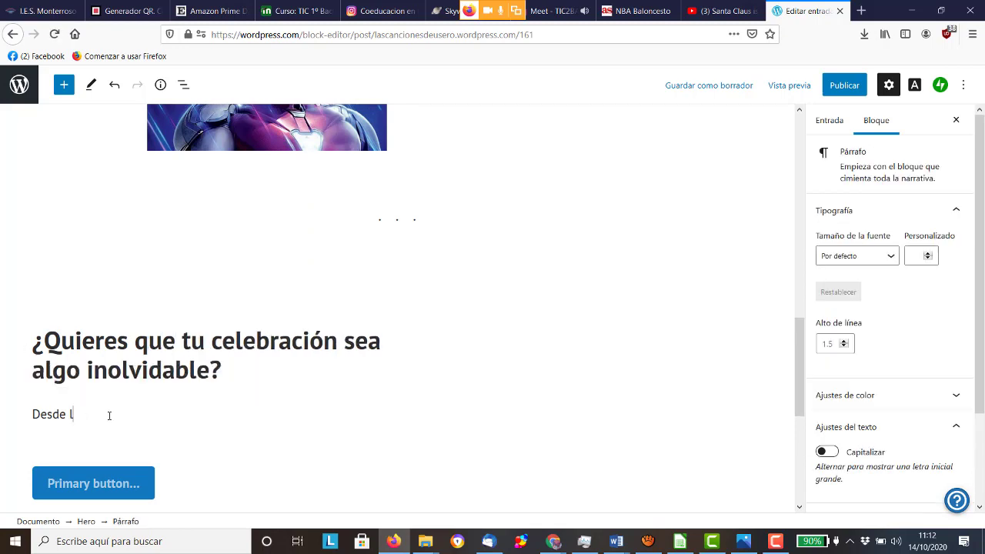
type("as canci")
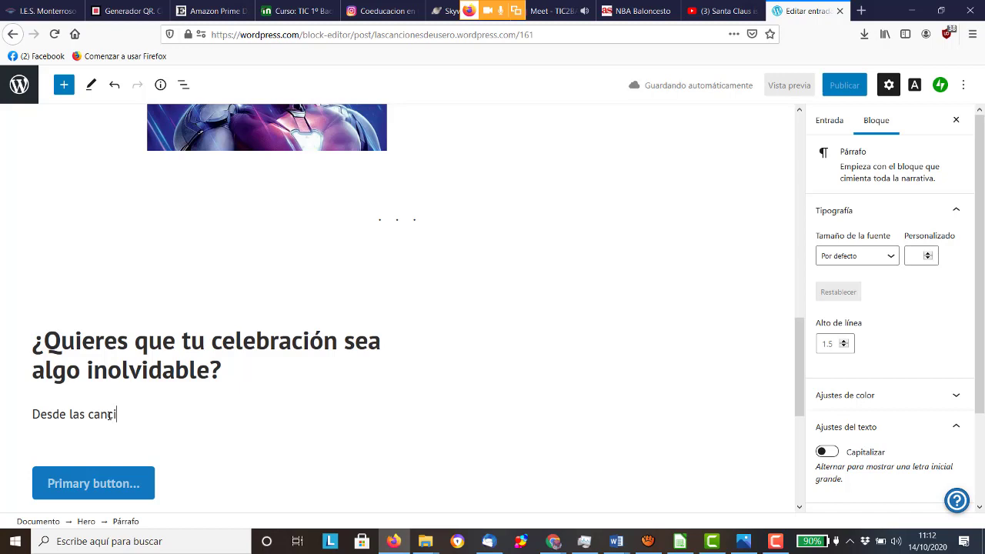
type("ones más actuales hasta los éxitos de siempre (")
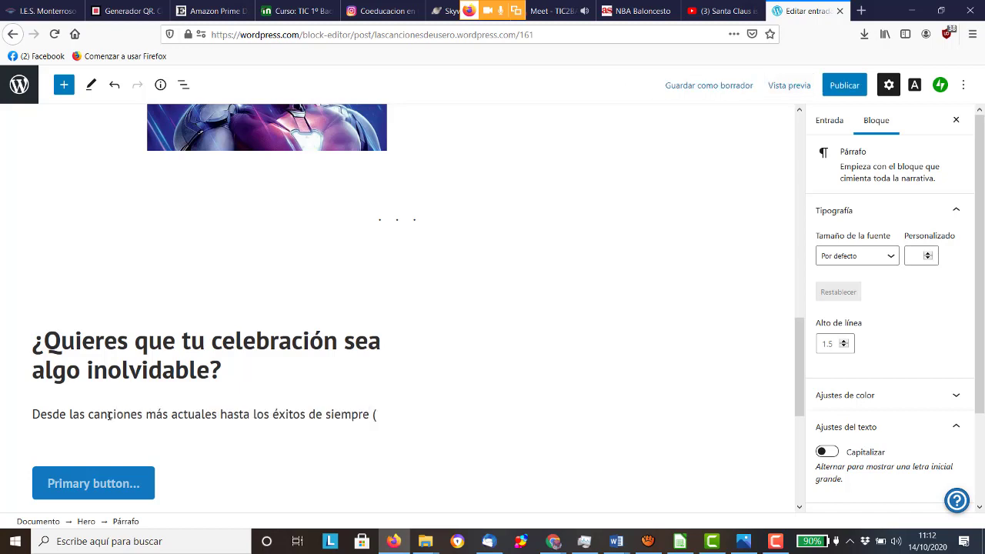
type("olvídate de la música española),")
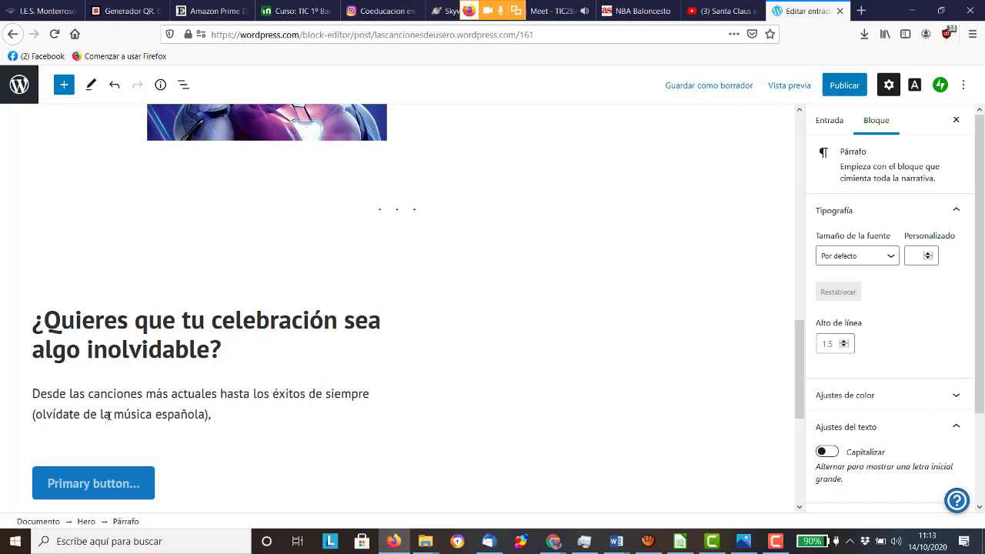
Step: Finish the hero content with "un viaje astral por la música disco y romántica de los 60, 70, 80, 90."
type("un viaje astral por la")
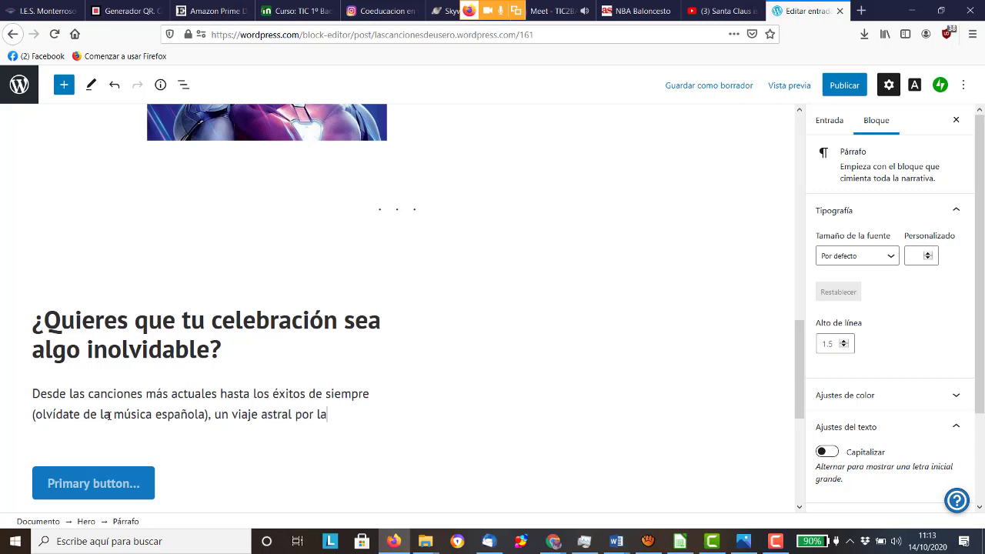
type(" música disco y r")
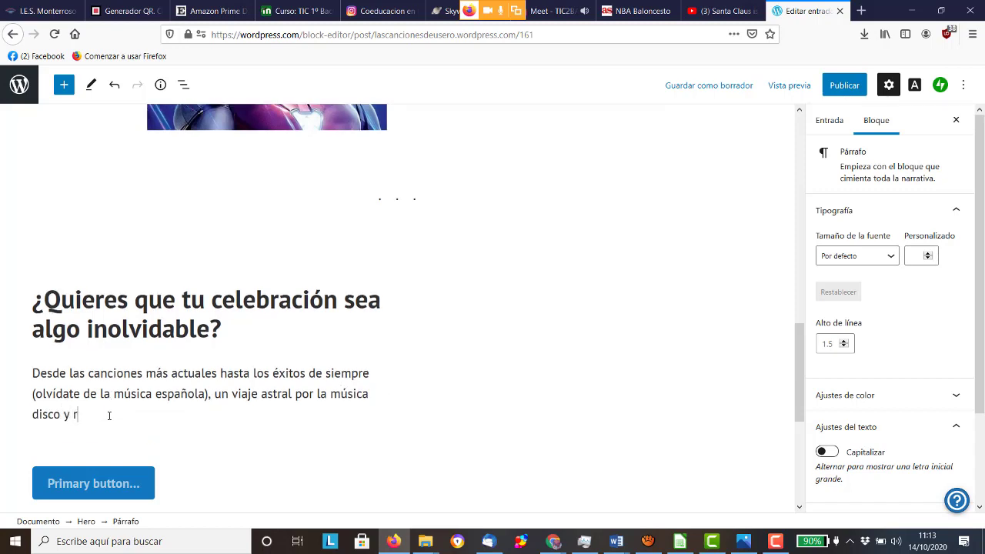
type("omántica de los 60, 70, 80, 90.")
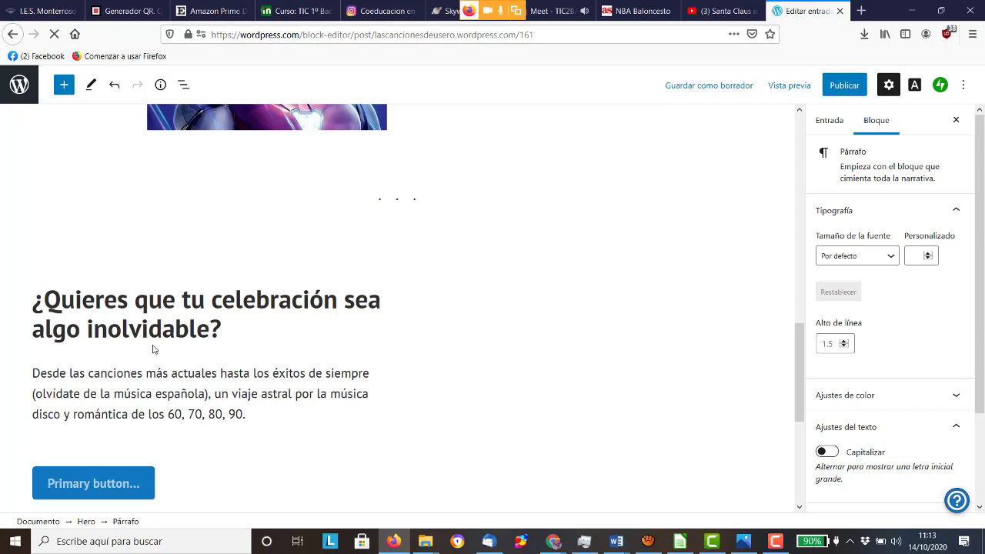
Step: Label the primary button of the Hero block "Contrata"
left_click(121, 490)
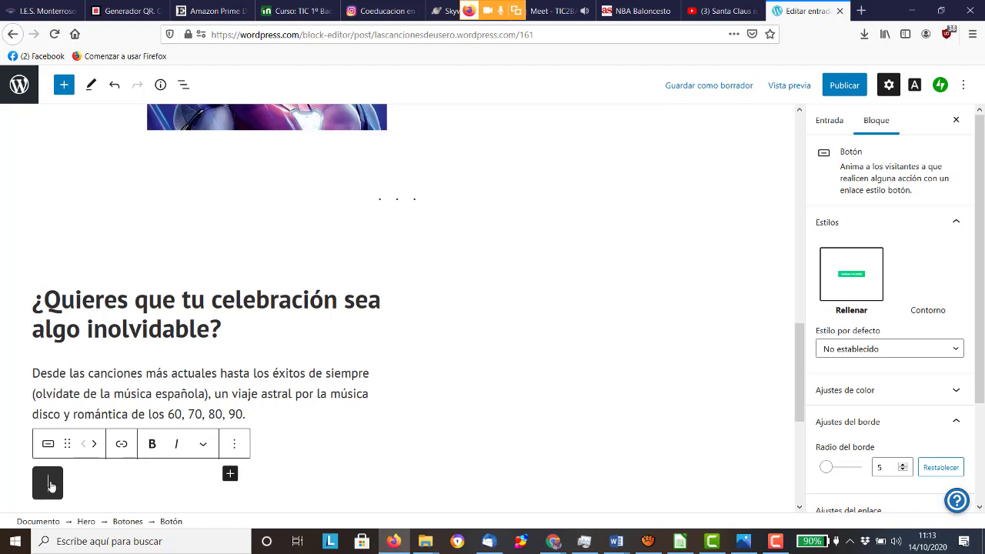
type("Contrata")
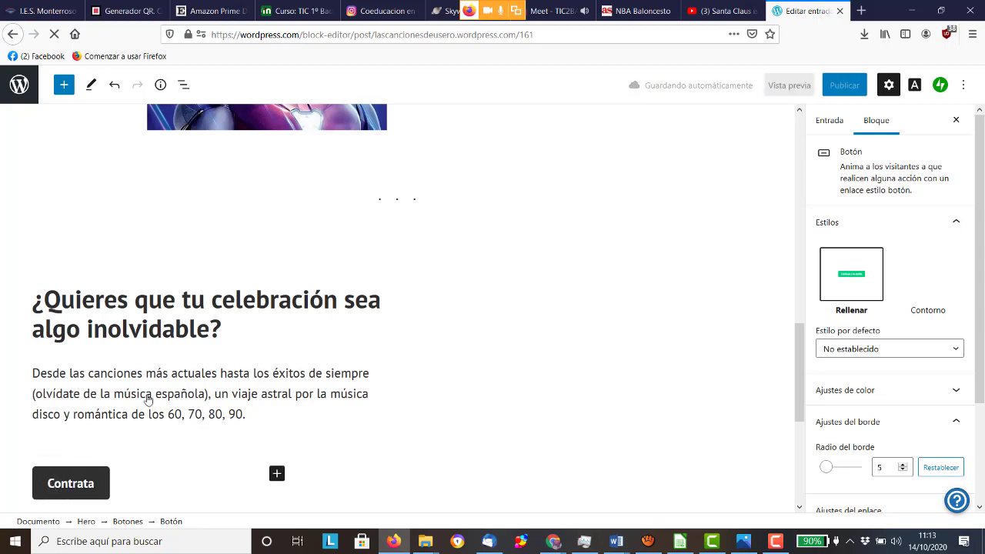
scroll(154, 412, "down", 3)
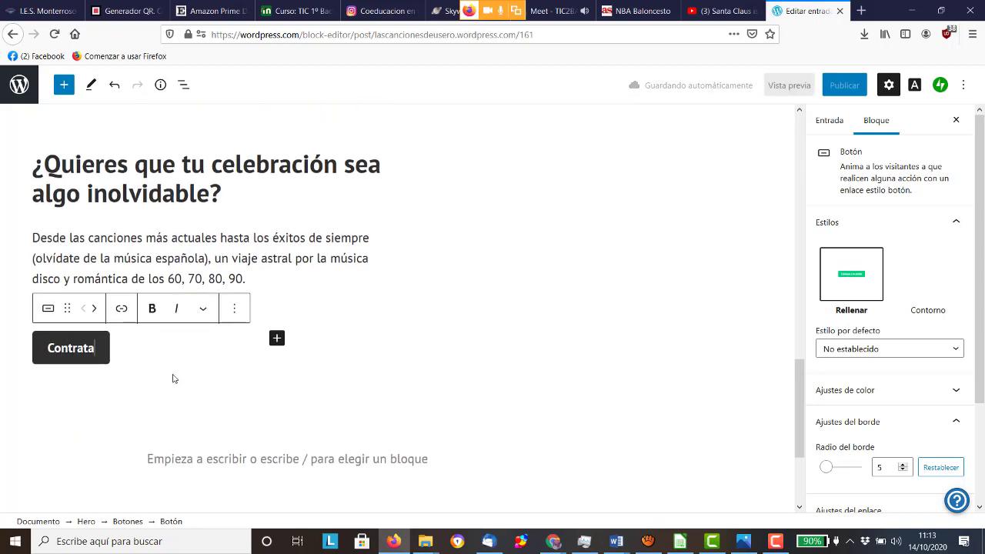
key("BackSpace")
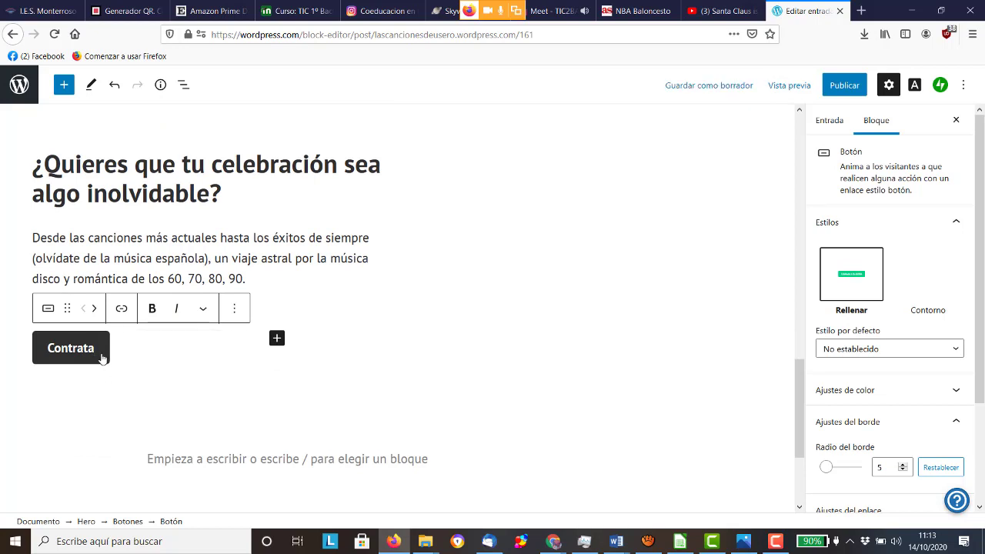
left_click(120, 308)
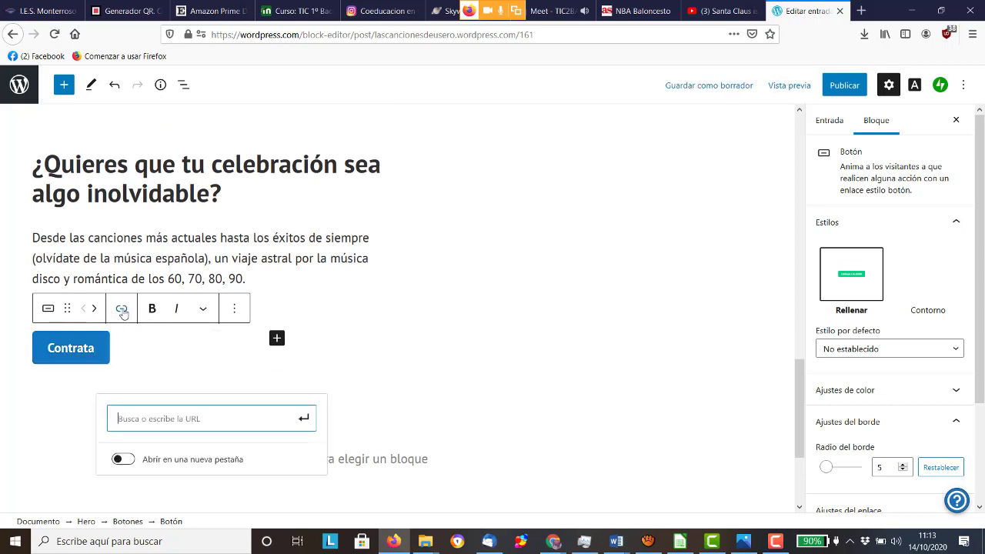
type("www.")
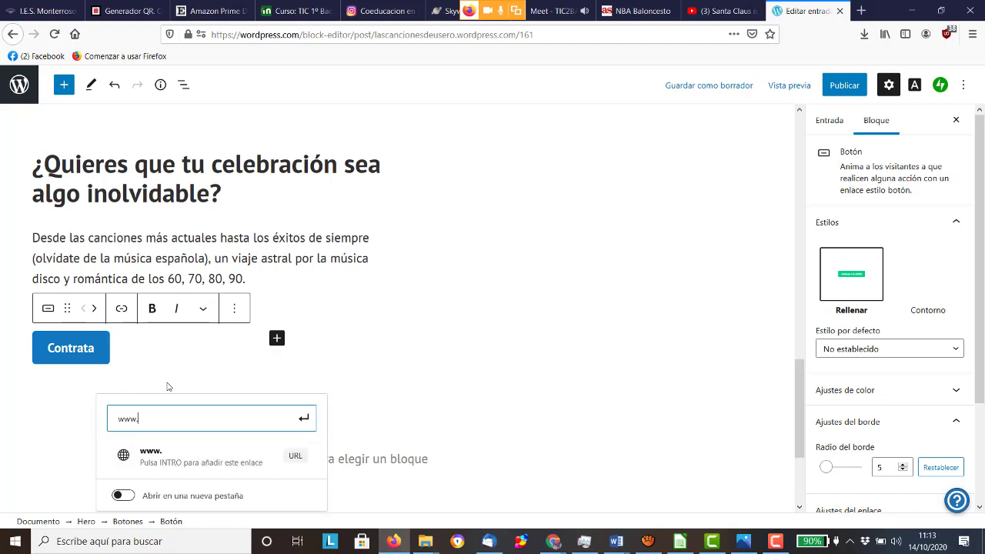
type("jluv.com/contrata")
key("Return")
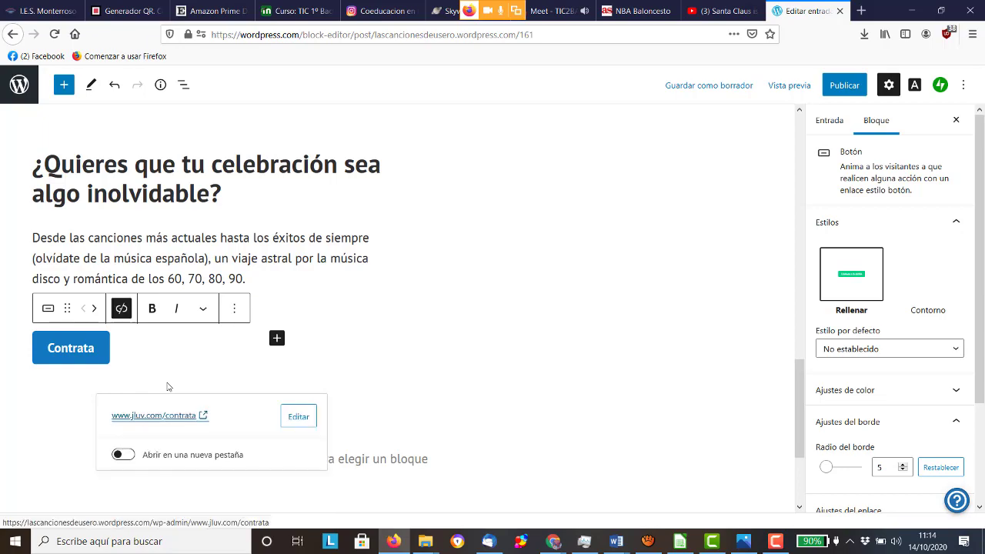
Step: Return to the start of the post, open the full block library from the empty paragraph below the title, and browse its categories
scroll(309, 147, "down", 2)
scroll(309, 146, "up", 15)
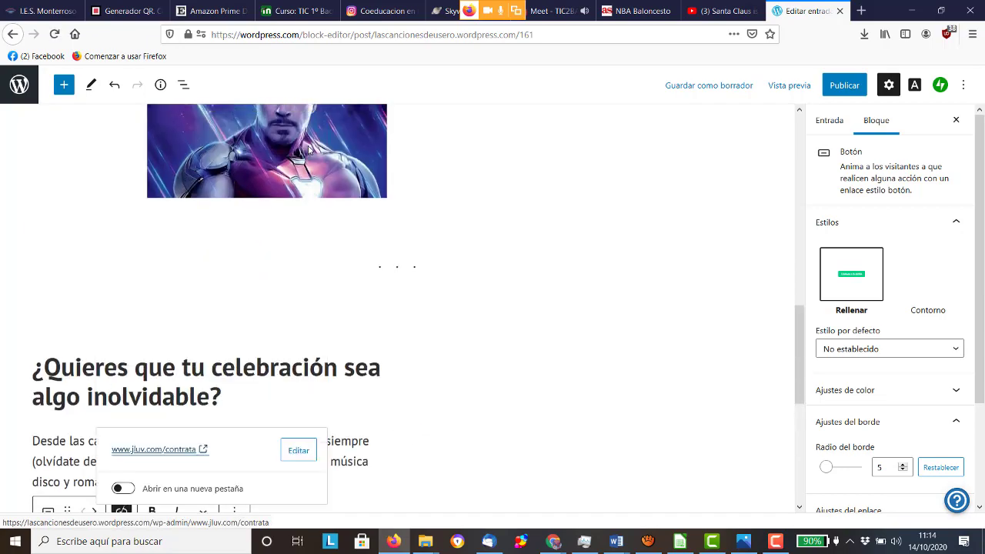
scroll(285, 147, "down", 10)
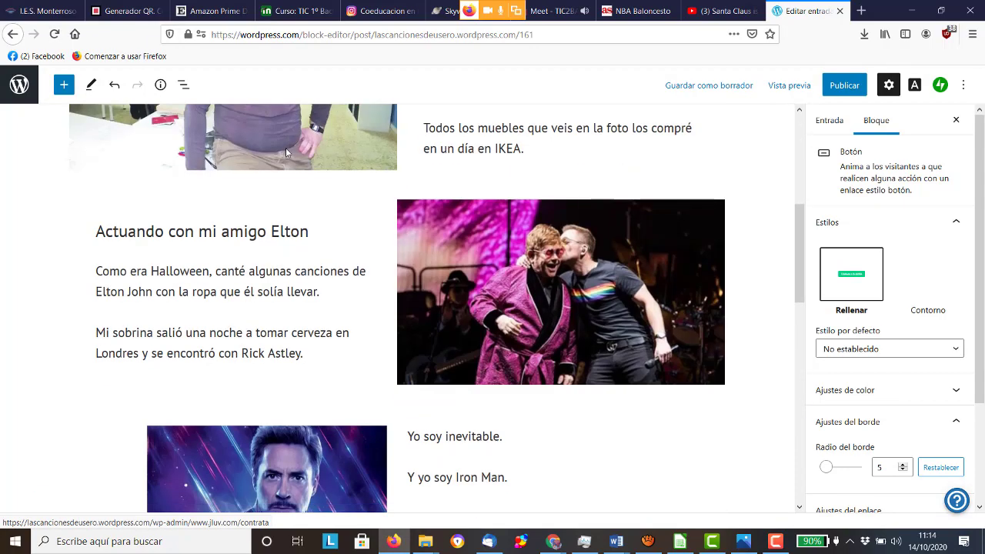
scroll(286, 147, "up", 10)
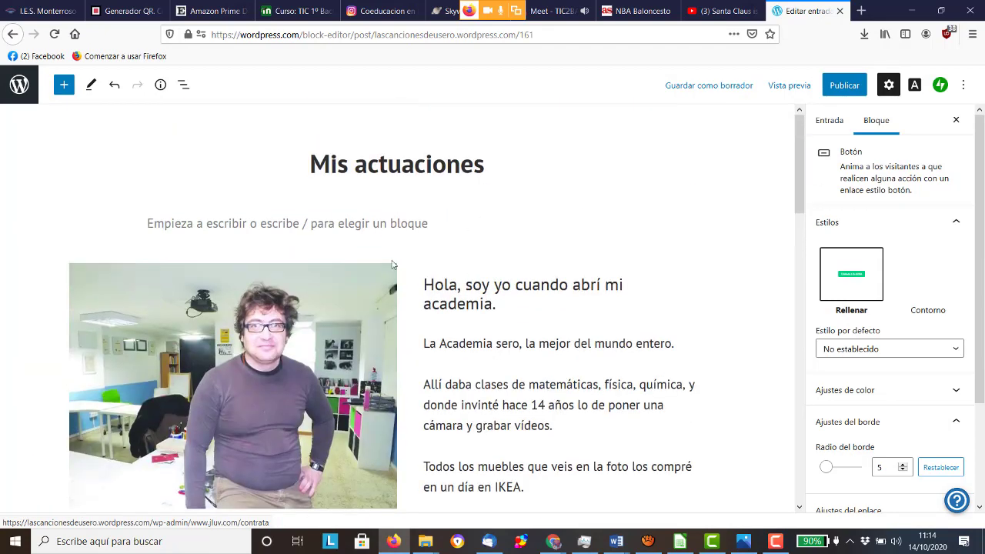
left_click(506, 222)
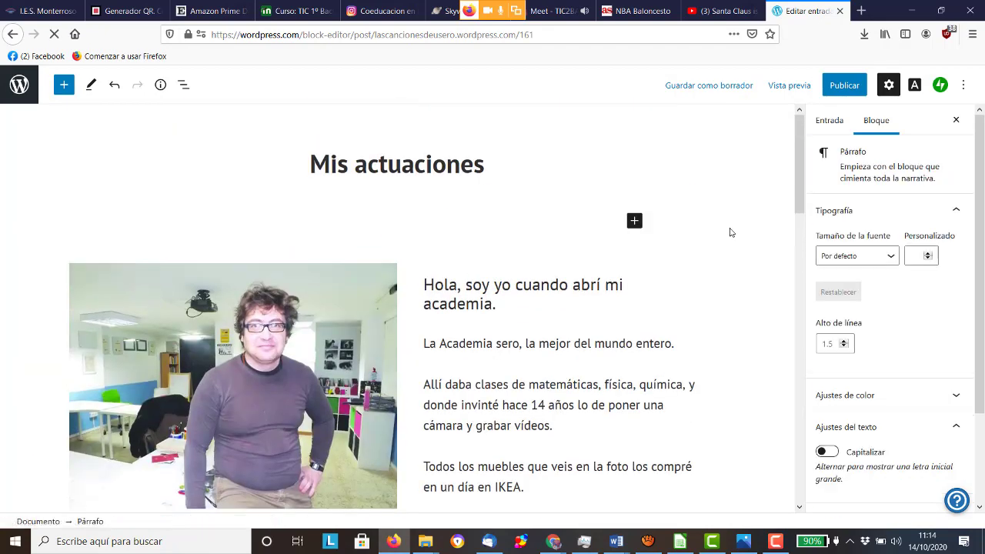
left_click(634, 221)
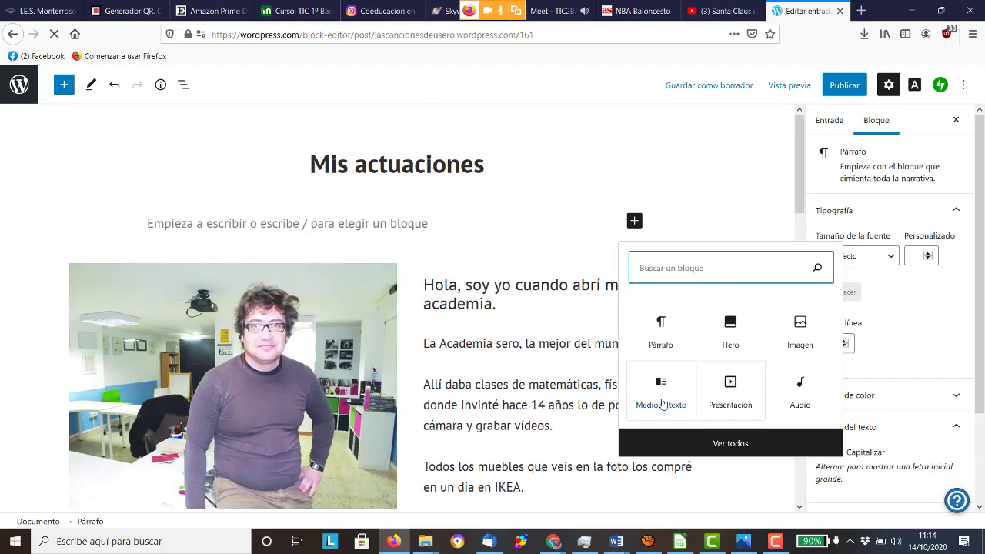
left_click(677, 448)
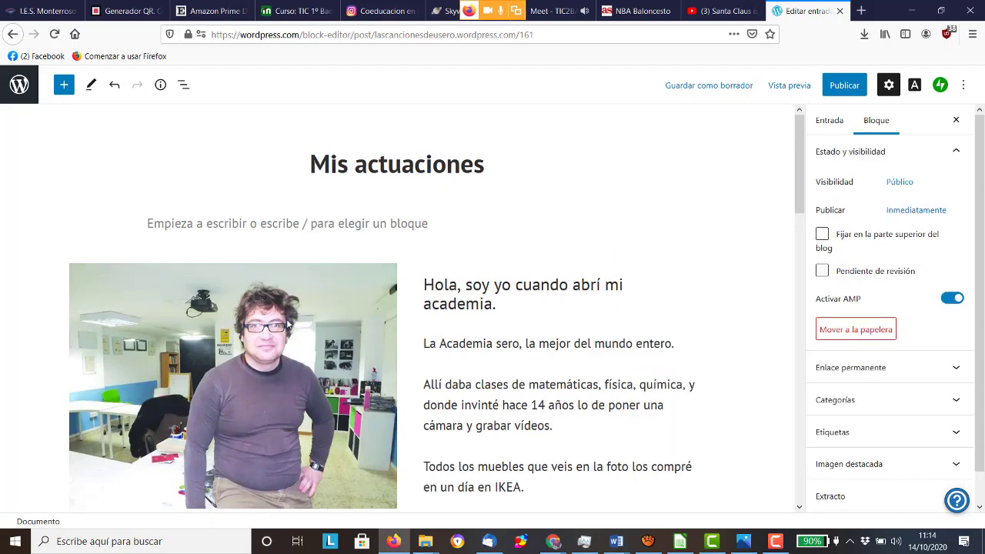
scroll(169, 307, "down", 10)
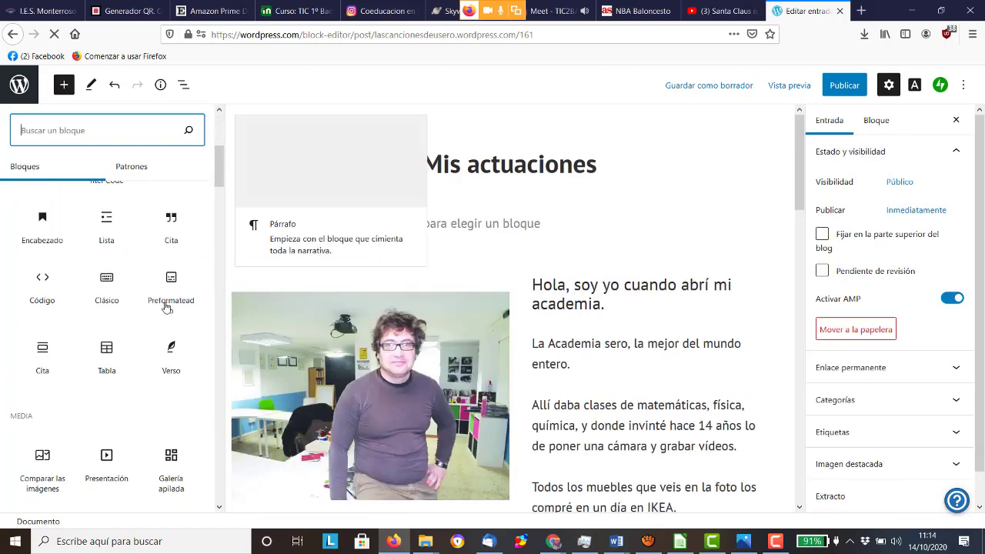
scroll(164, 308, "down", 5)
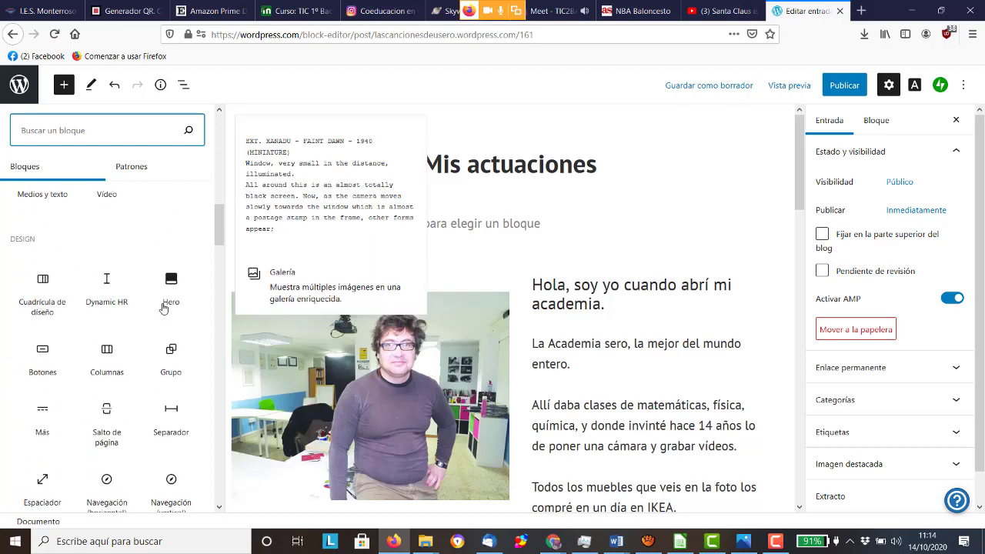
scroll(164, 307, "down", 4)
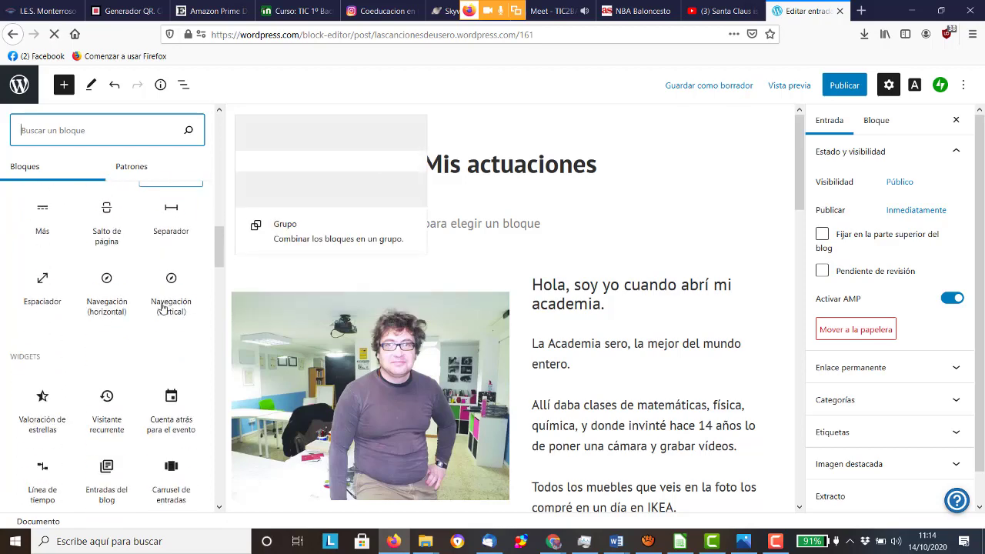
scroll(163, 307, "up", 8)
scroll(163, 308, "up", 4)
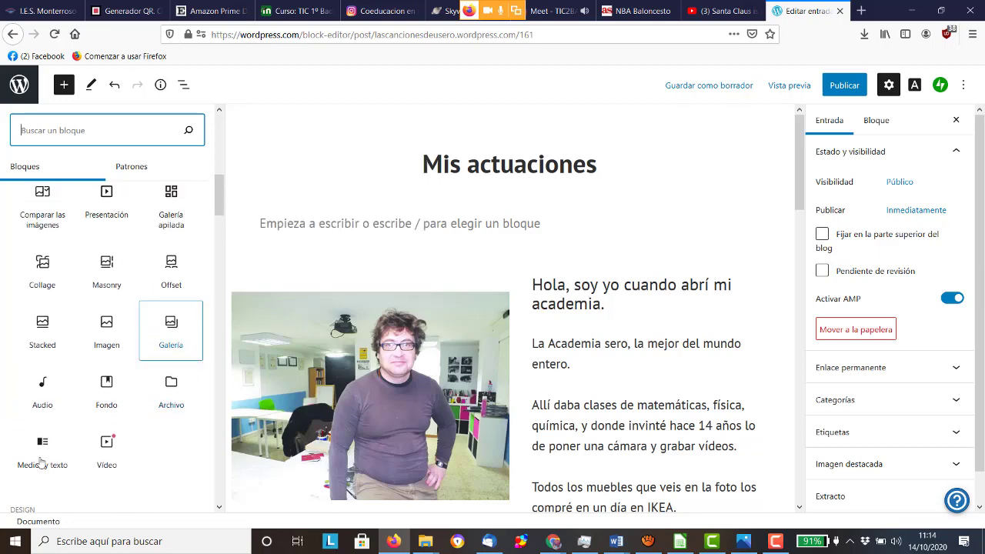
Step: Compare the Media blocks in the library with the academy, Elton and Iron Man image-and-text sections of the post
scroll(43, 460, "up", 3)
scroll(42, 455, "down", 3)
scroll(619, 213, "down", 10)
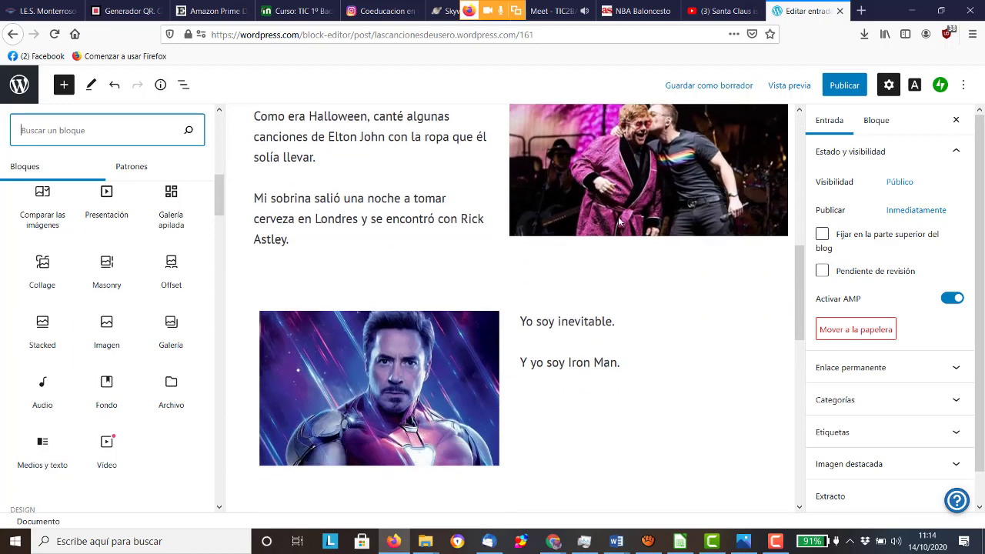
scroll(616, 225, "down", 4)
scroll(615, 222, "up", 14)
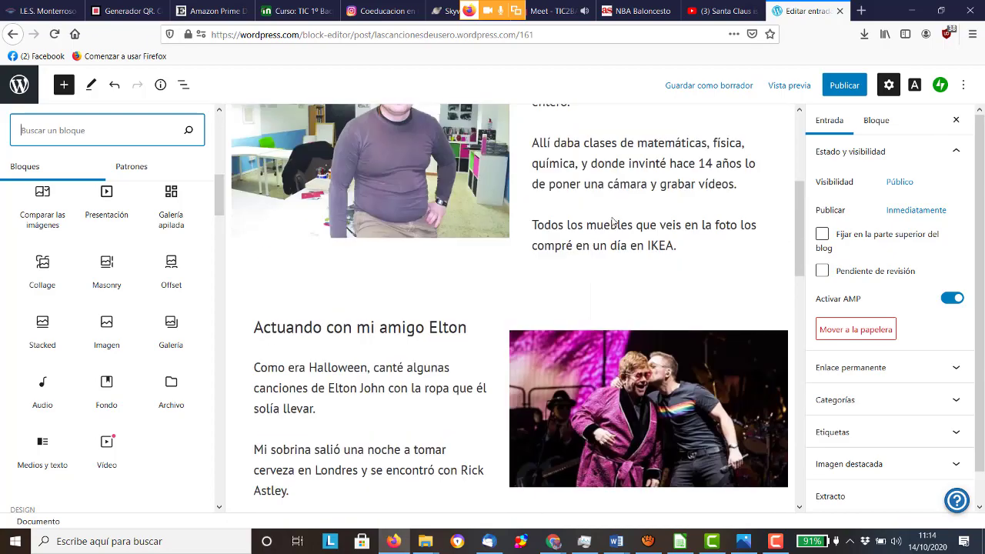
scroll(610, 218, "down", 6)
scroll(609, 216, "down", 4)
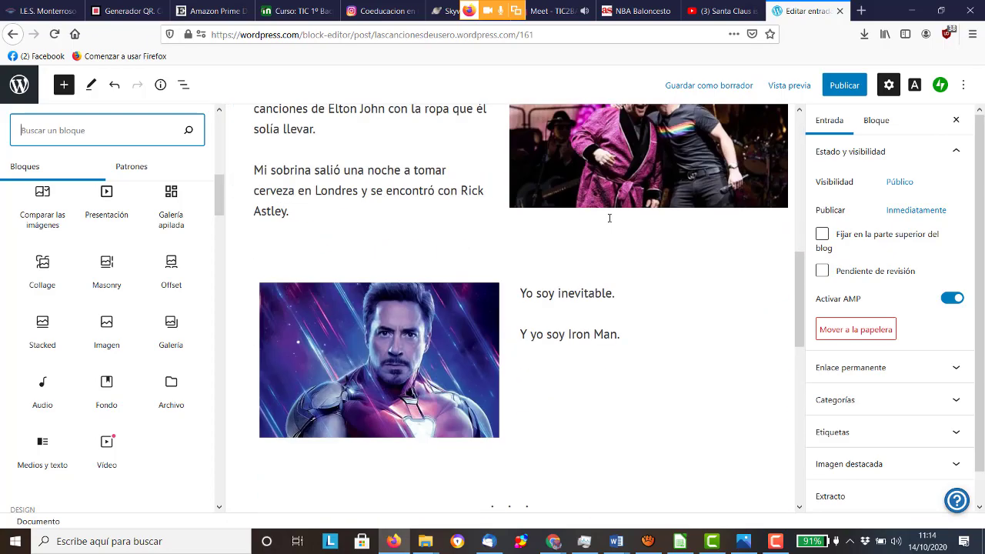
scroll(592, 202, "up", 8)
scroll(589, 192, "down", 2)
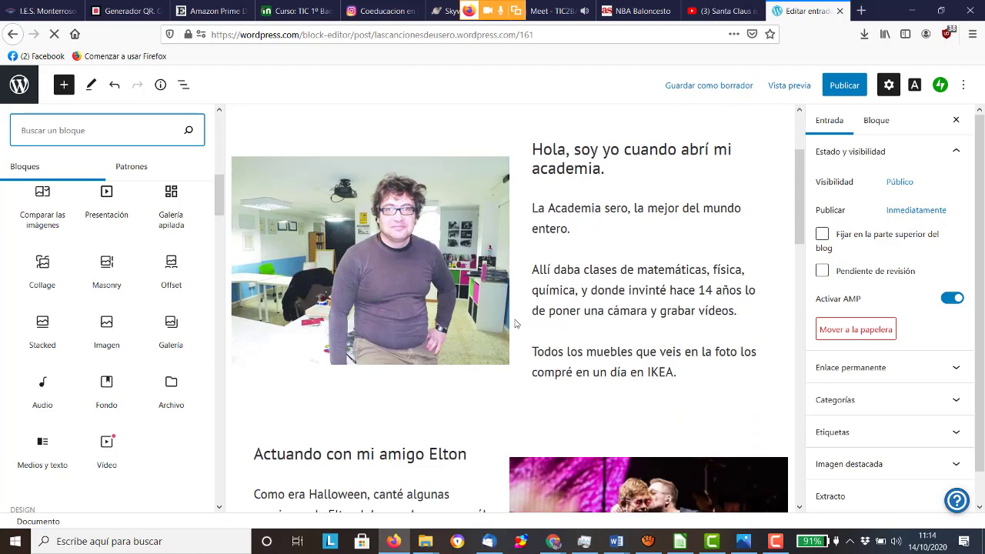
scroll(473, 324, "down", 3)
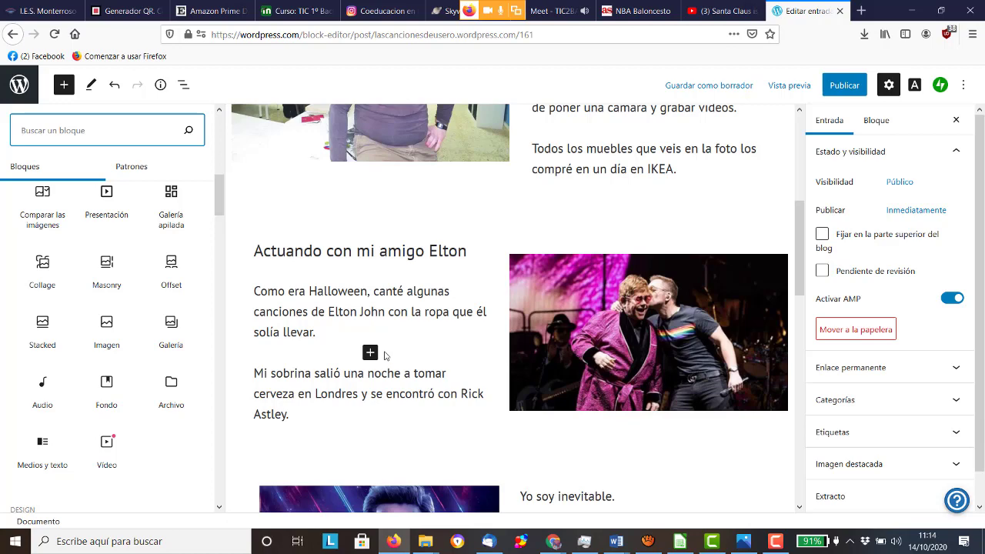
scroll(505, 226, "up", 2)
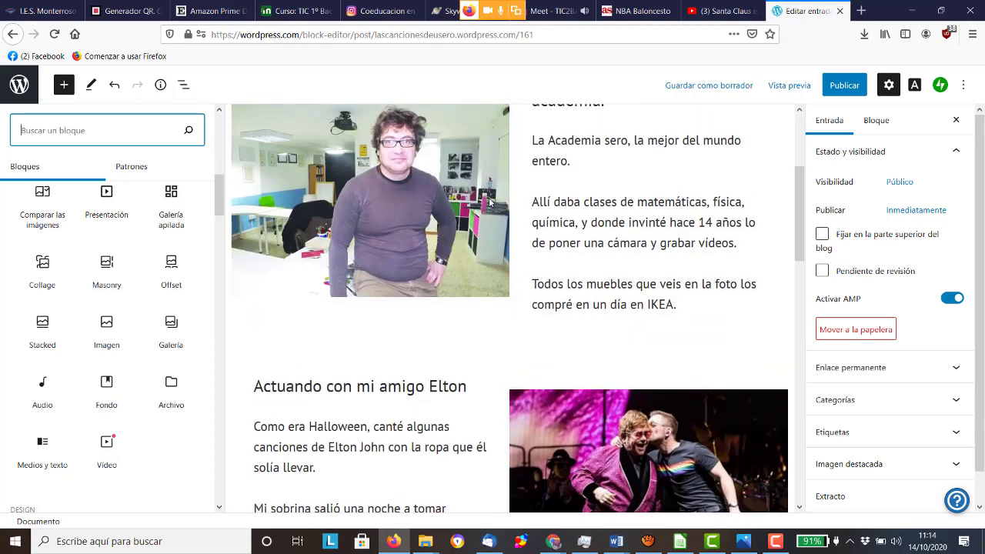
scroll(490, 202, "up", 1)
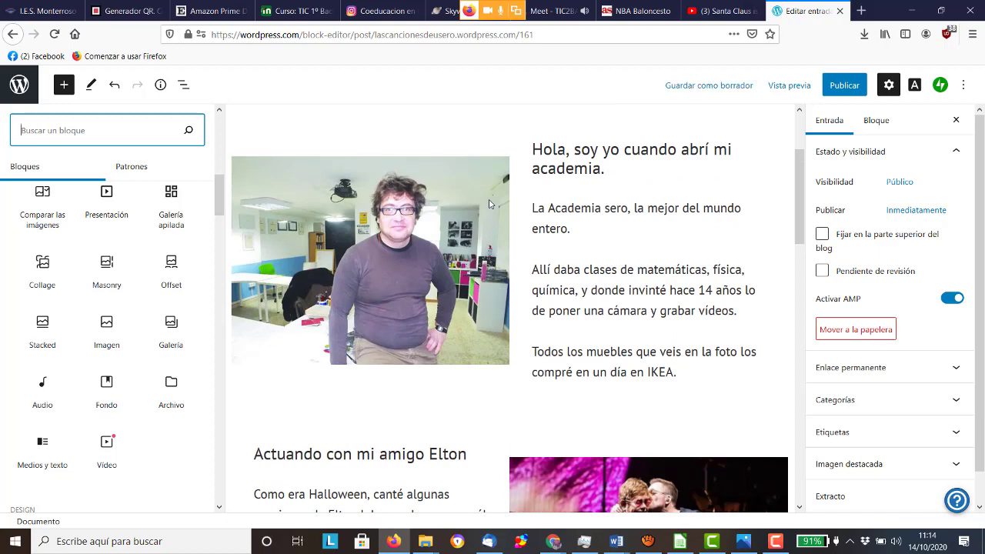
Step: Examine the Design blocks in the library, including Columnas, Dynamic HR, Hero and Botones
scroll(490, 204, "down", 4)
scroll(490, 203, "up", 4)
scroll(156, 336, "down", 3)
scroll(154, 332, "down", 2)
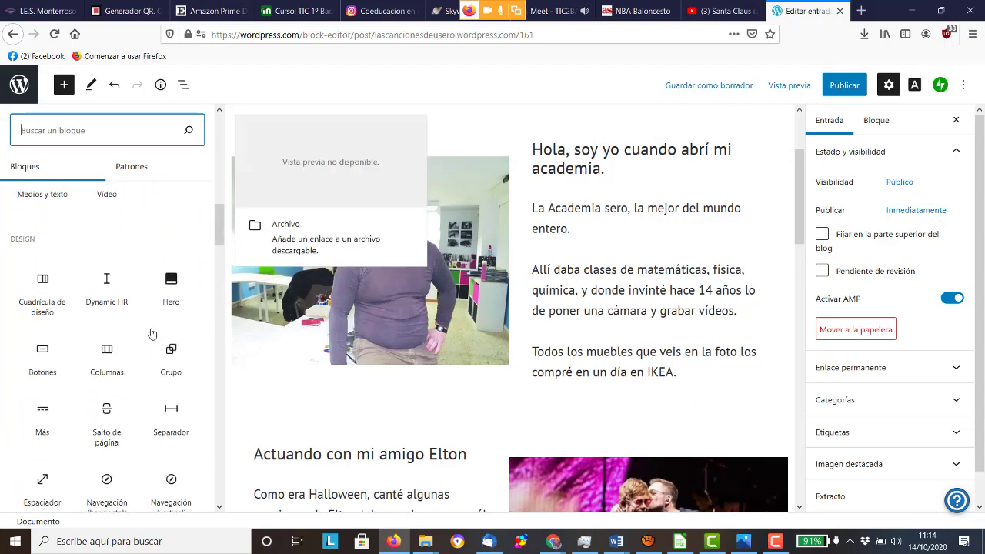
scroll(104, 347, "down", 1)
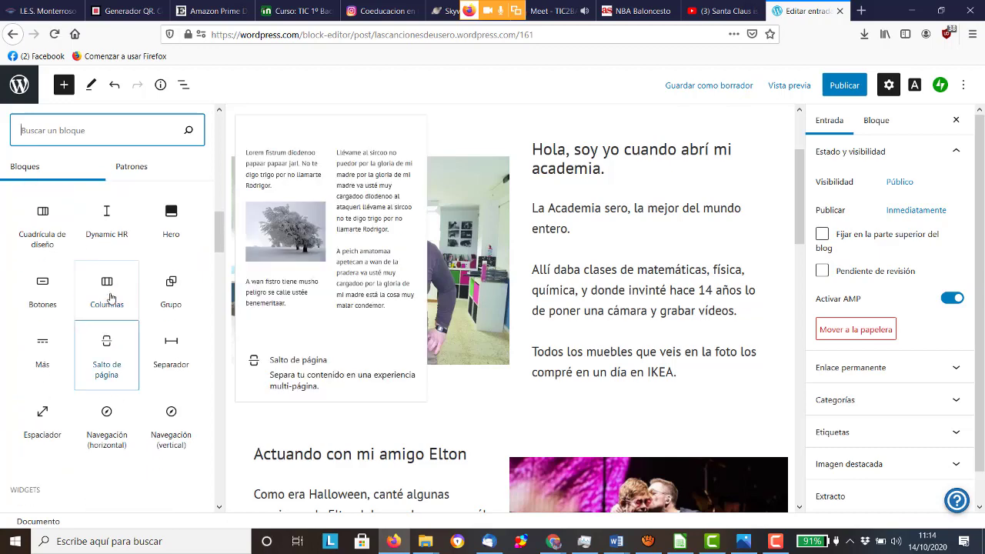
scroll(112, 299, "up", 4)
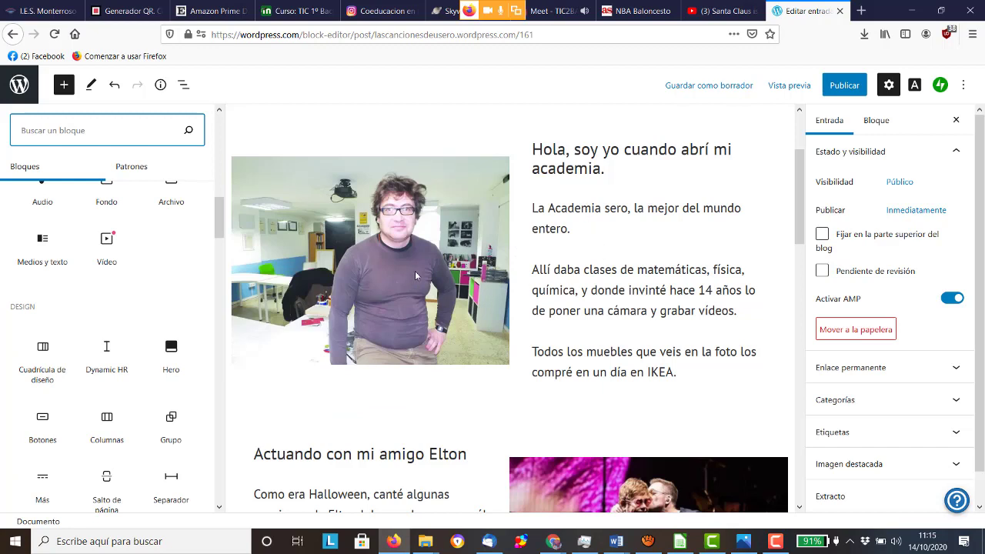
Step: Review the post from the Elton section to the Hero section and examine the editing options of the Hero heading
scroll(415, 273, "down", 5)
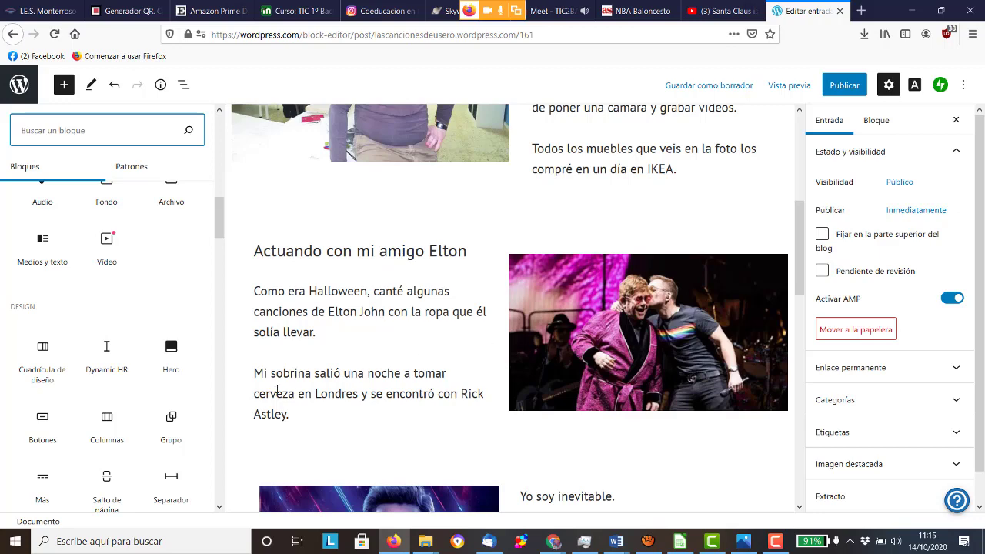
scroll(498, 274, "down", 2)
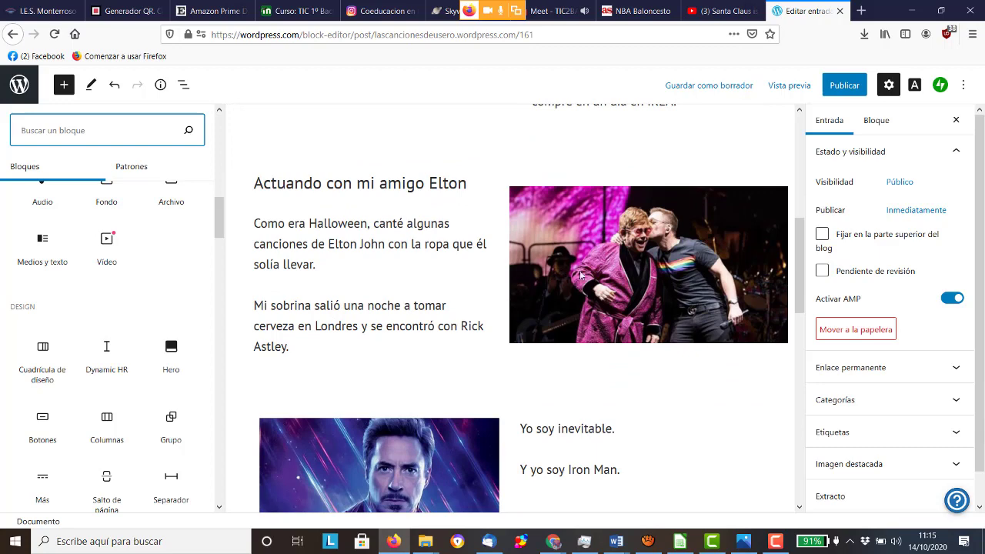
scroll(588, 284, "down", 5)
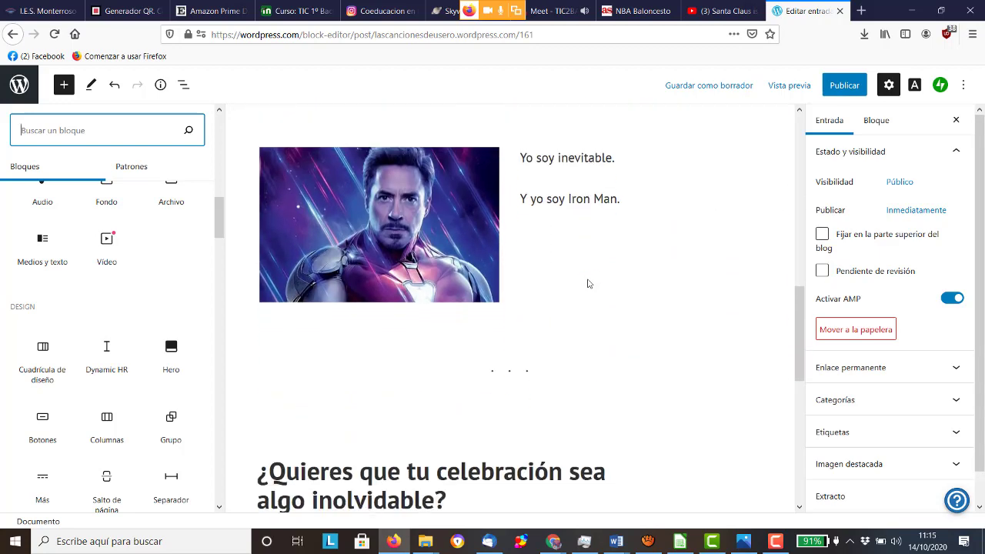
scroll(588, 284, "down", 5)
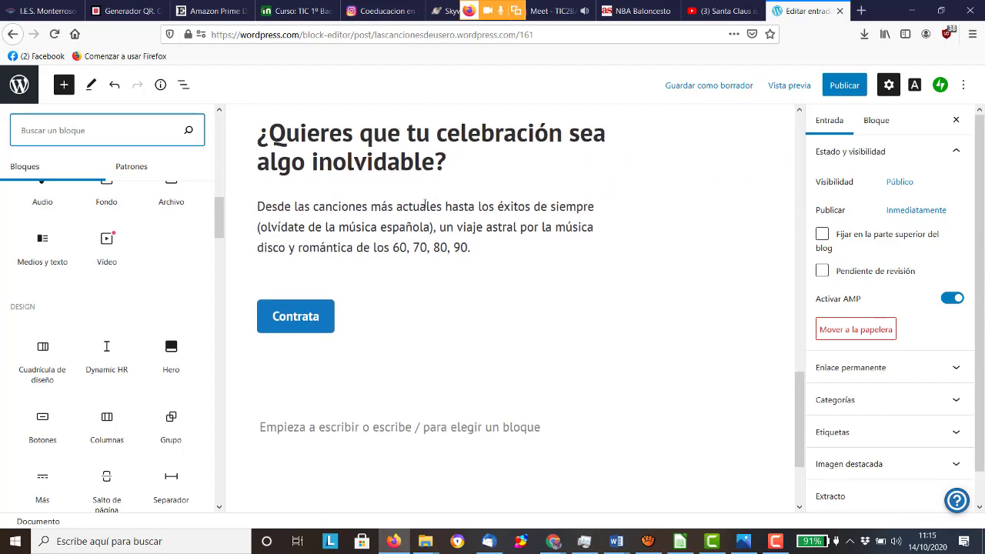
scroll(450, 199, "up", 3)
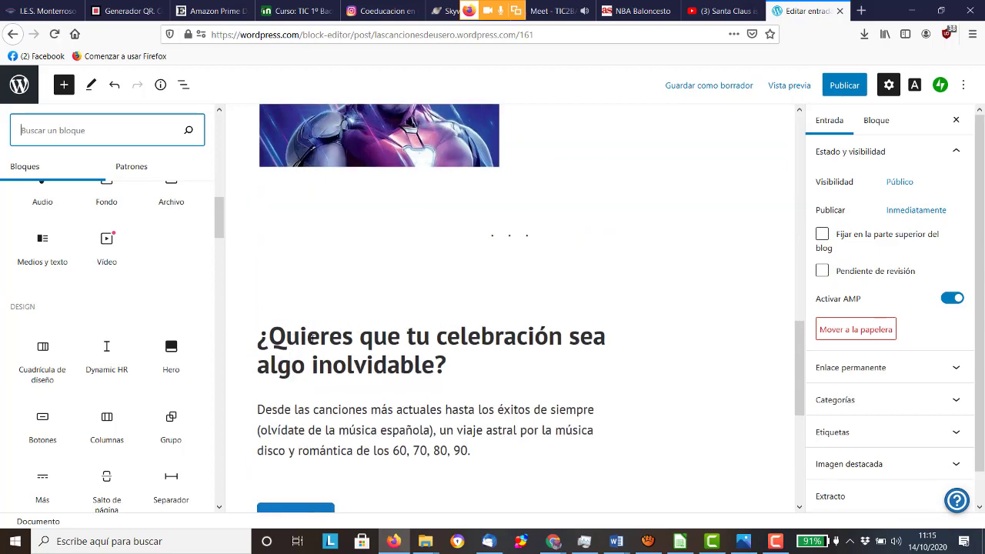
left_click(314, 339)
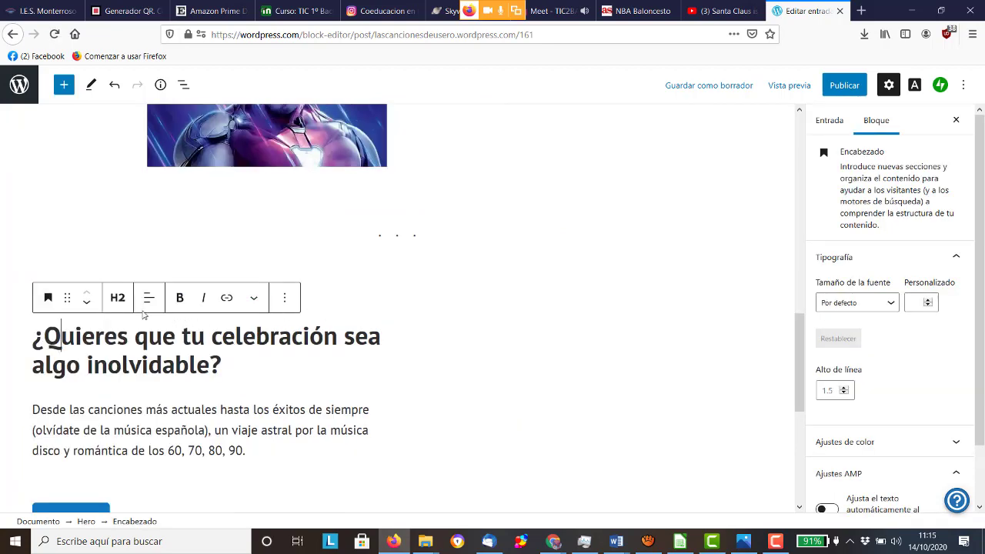
mouse_move(84, 300)
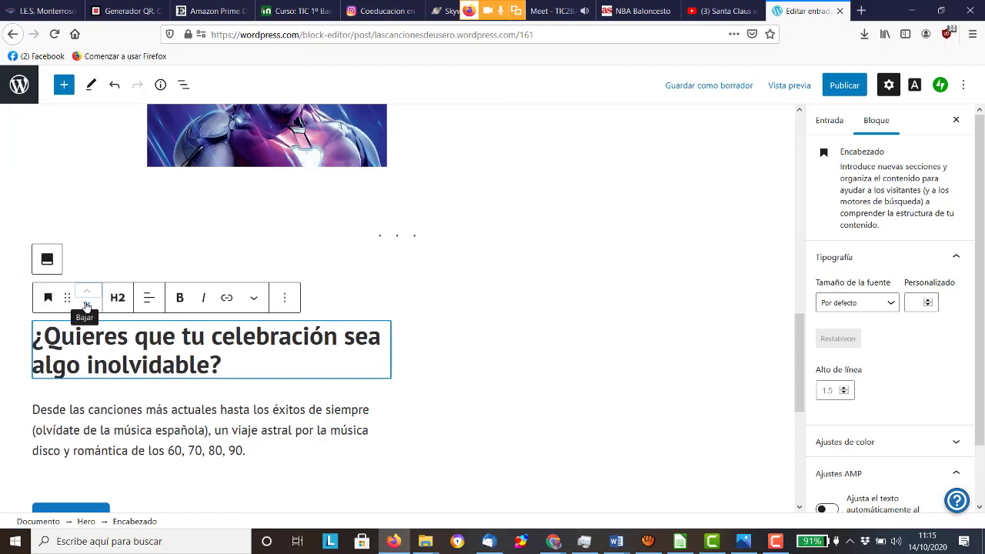
scroll(175, 351, "down", 4)
scroll(175, 348, "down", 1)
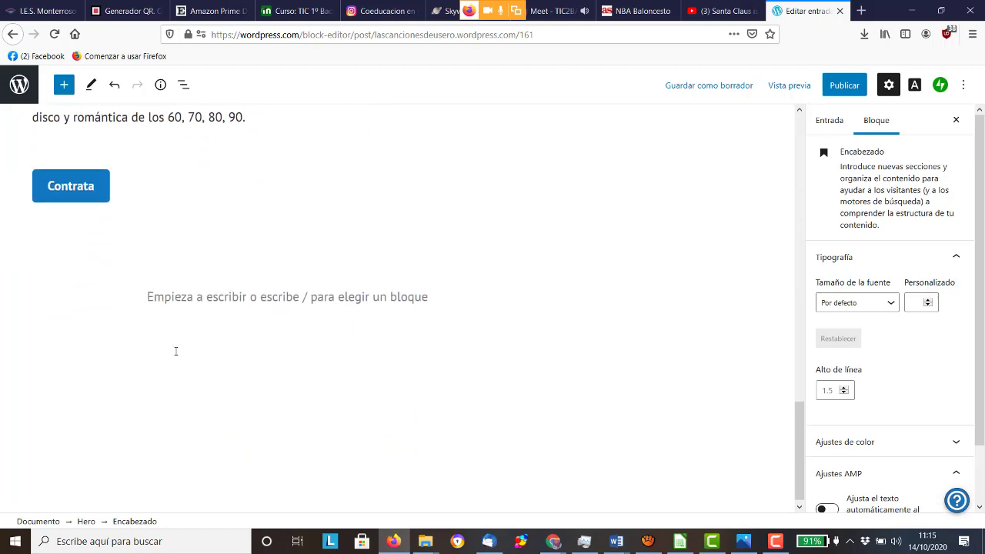
Step: Review the whole post from its title to the end and inspect the settings of the Hero block
scroll(177, 349, "up", 15)
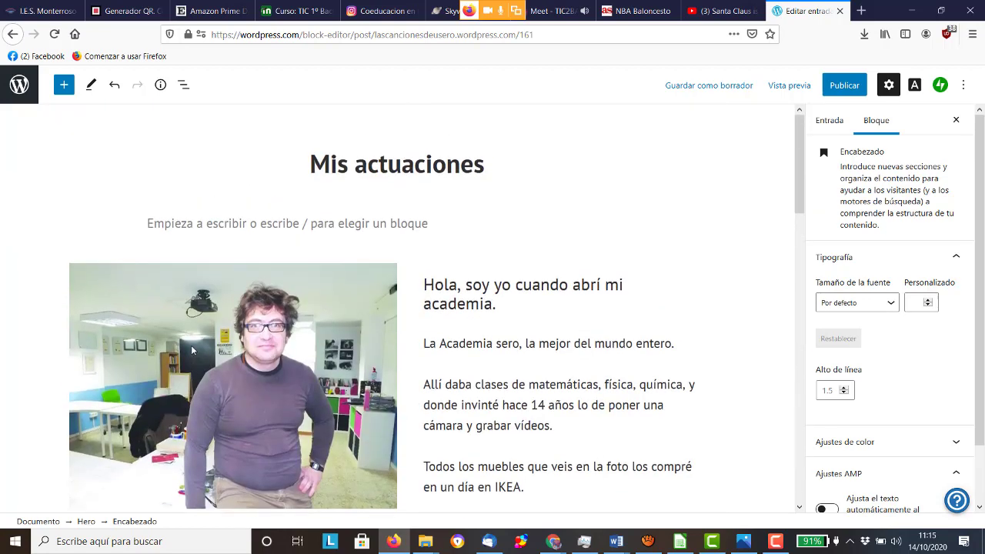
scroll(192, 348, "down", 15)
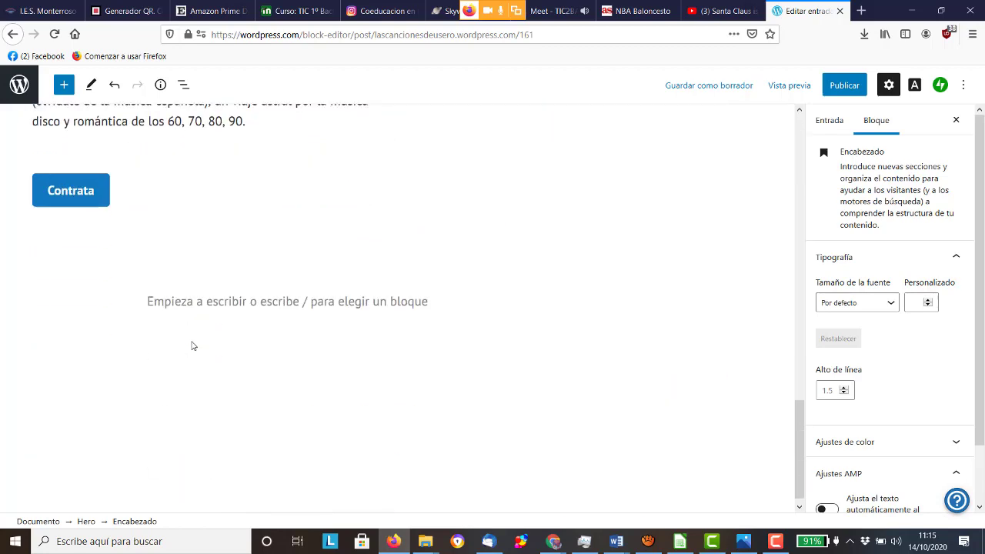
scroll(178, 322, "up", 3)
scroll(178, 321, "down", 2)
left_click(214, 324)
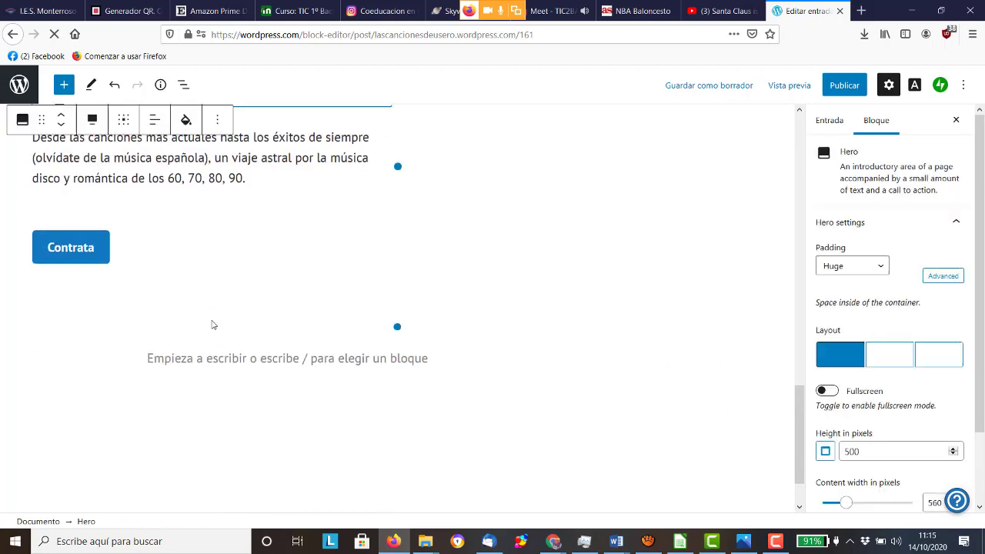
scroll(283, 329, "up", 3)
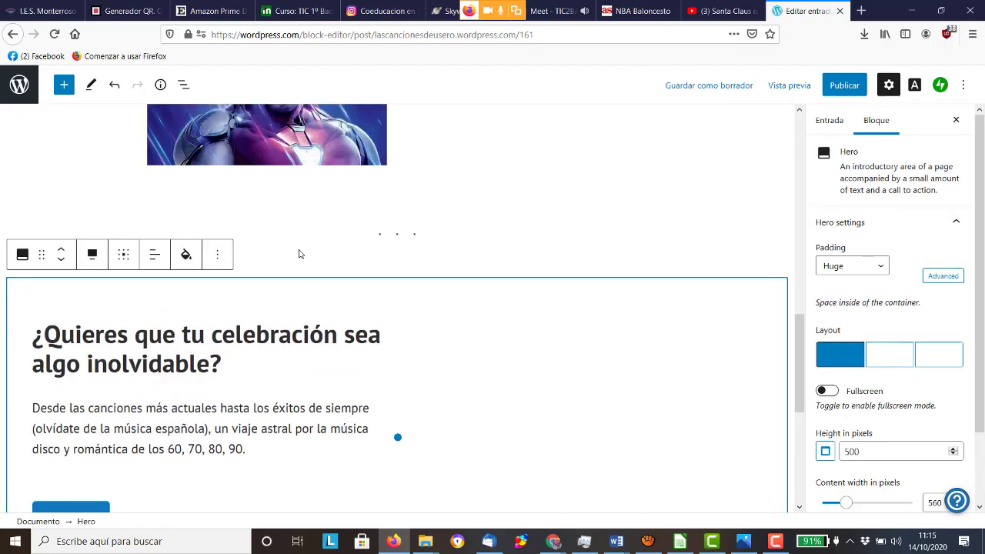
scroll(300, 254, "down", 5)
left_click(524, 290)
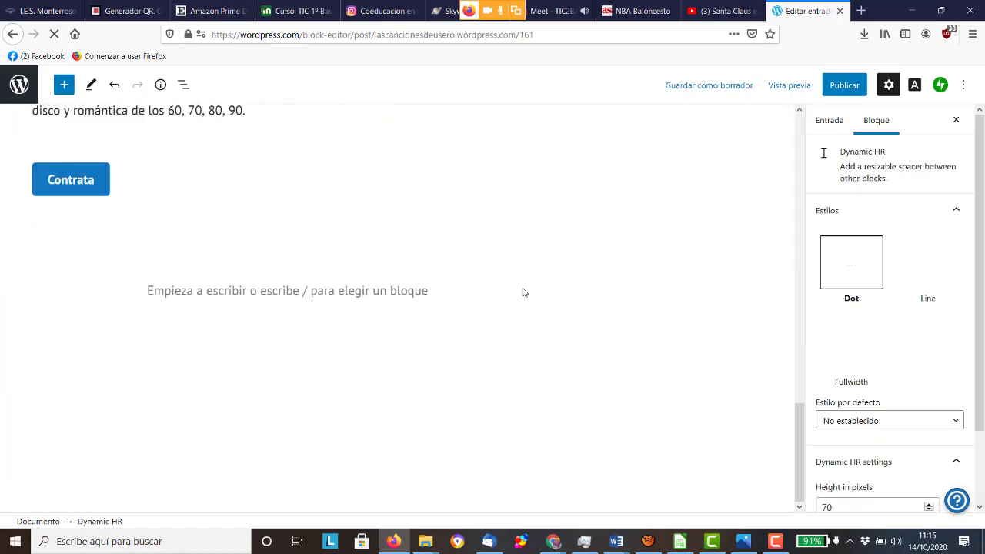
Step: Open the full block library from the empty paragraph after the Hero section and examine the Medios y texto, Dynamic HR and Columnas blocks
left_click(431, 292)
left_click(633, 292)
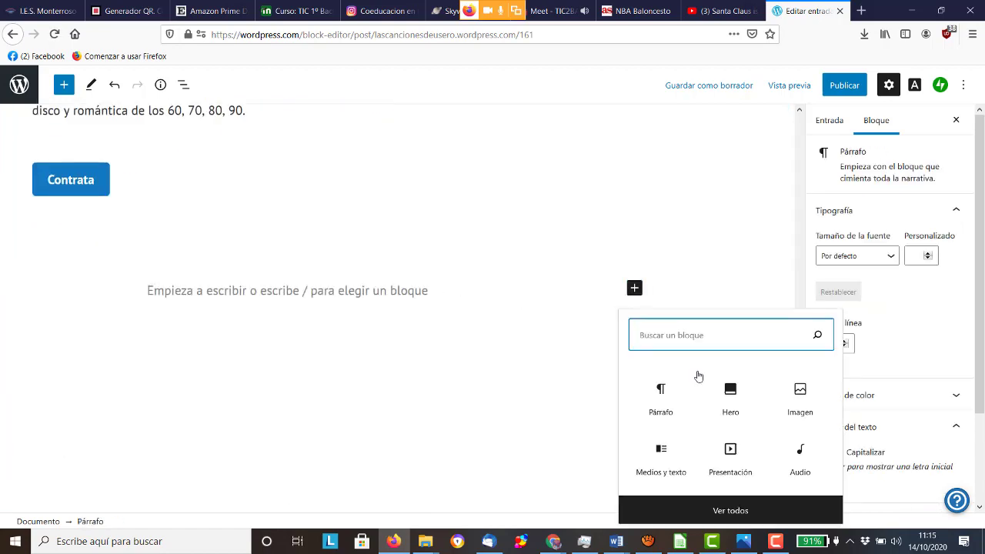
left_click(731, 400)
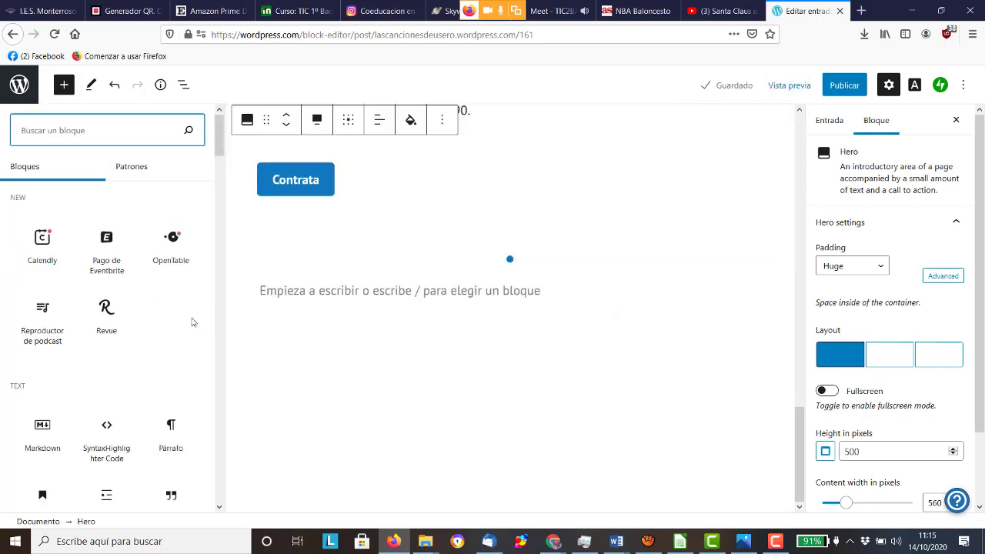
scroll(141, 322, "down", 5)
scroll(141, 322, "down", 2)
scroll(143, 323, "up", 4)
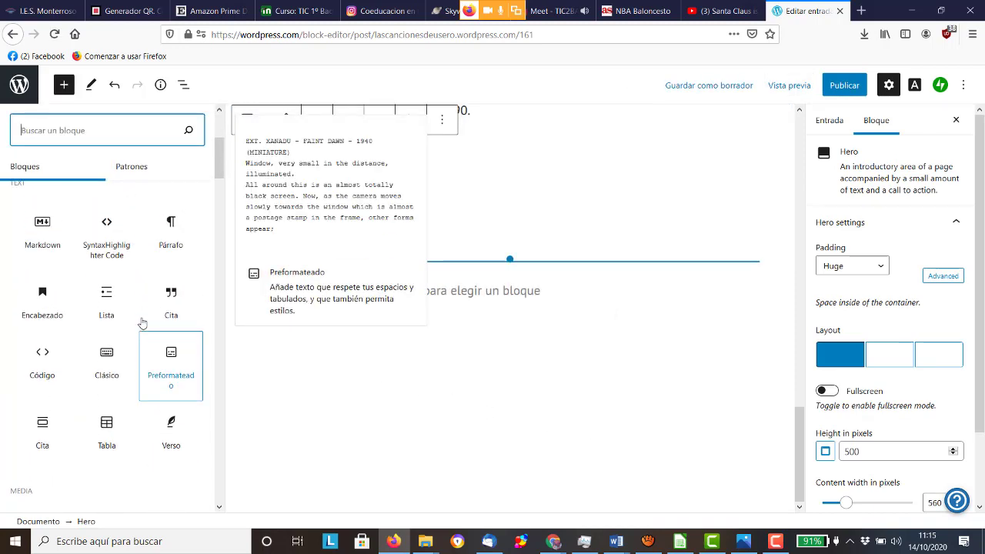
scroll(143, 324, "down", 5)
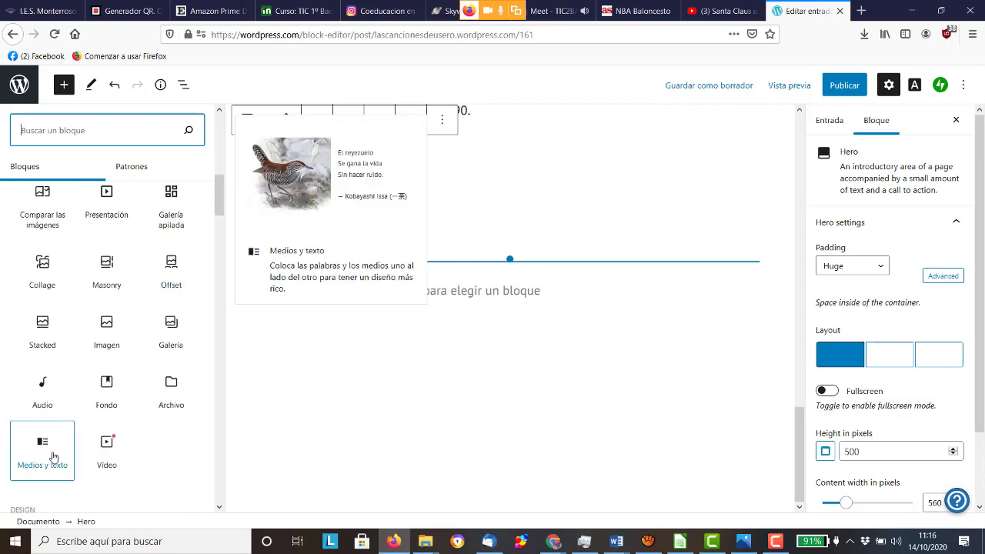
scroll(53, 457, "down", 5)
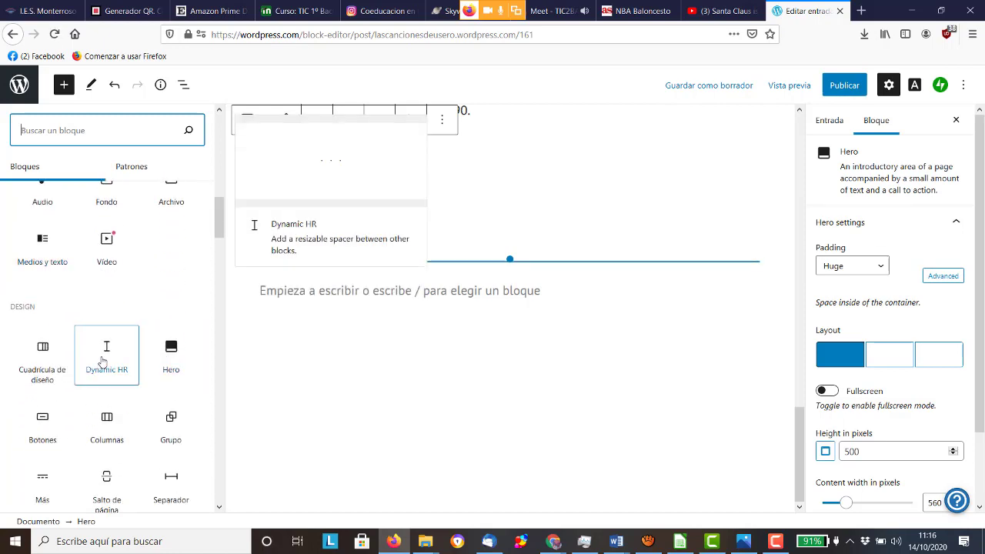
scroll(104, 361, "down", 1)
scroll(104, 362, "down", 1)
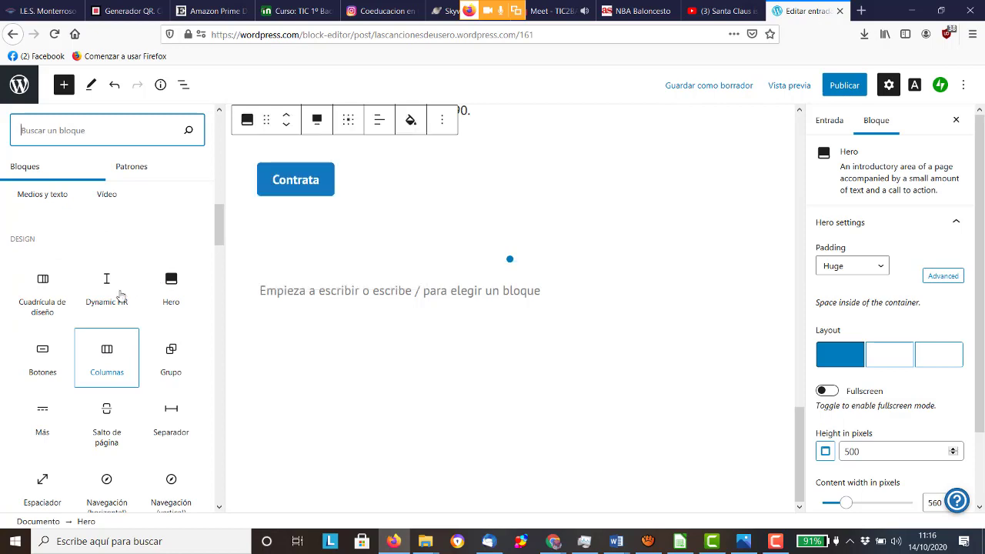